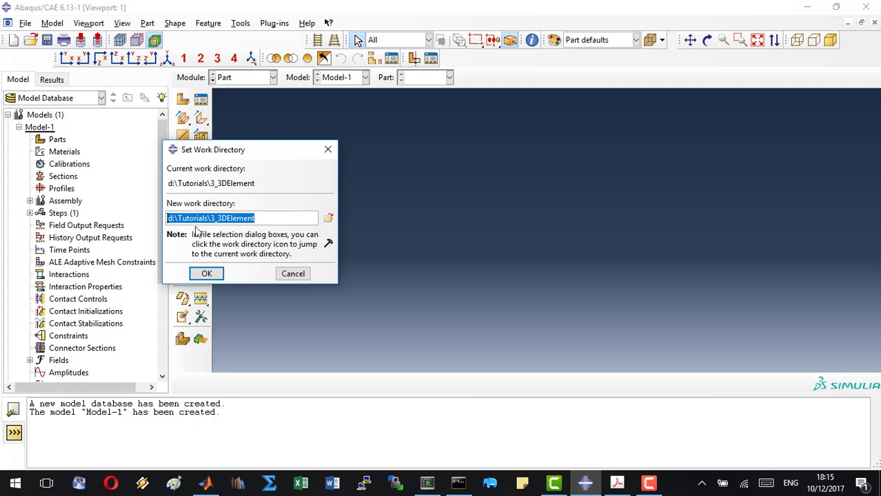
Keep d:\Tutorials\3_3DElement as the work directory and save the model database there as CrackedCylinder.
click(206, 275)
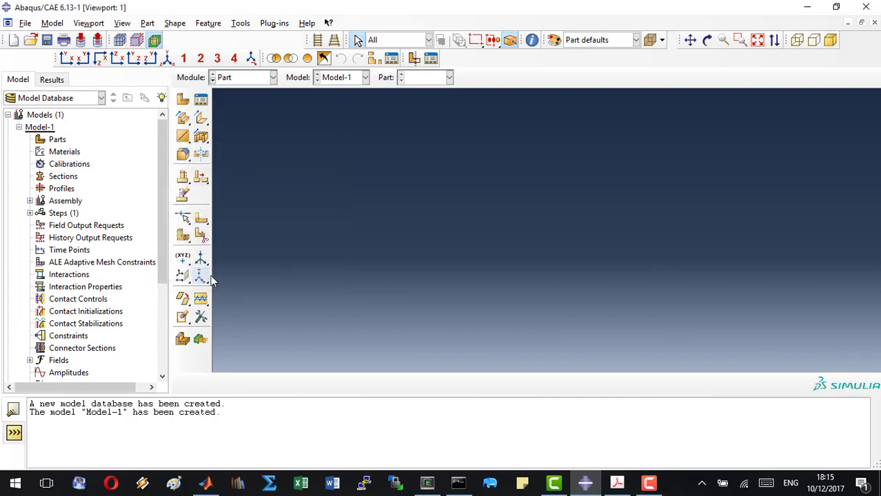
click(47, 40)
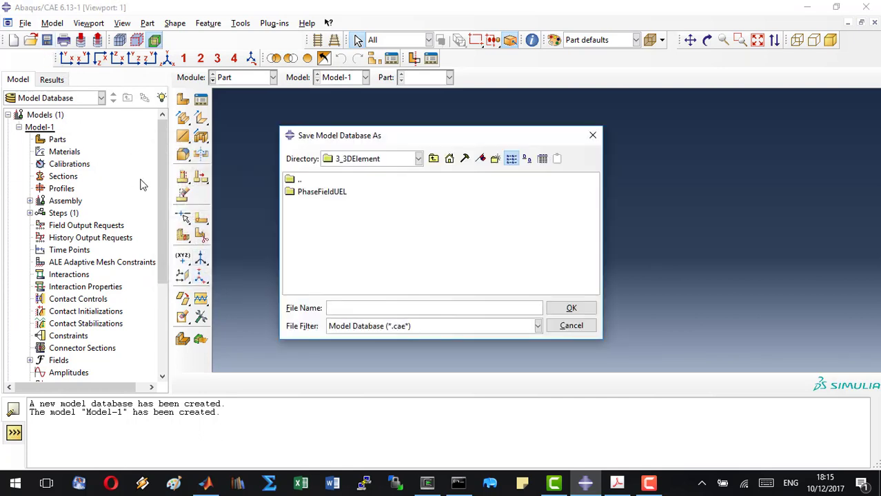
text(CrackedCylinder)
key(Return)
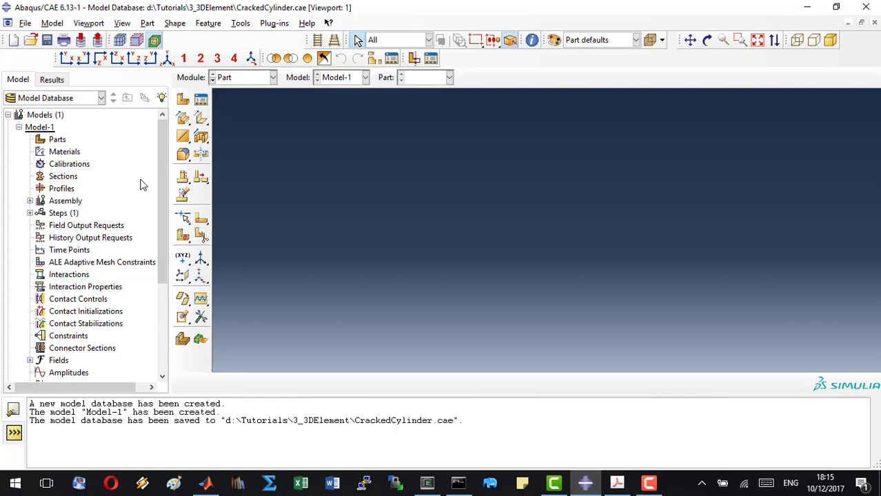
Create a 3D deformable solid extrusion part named Cylinder with an approximate size of 5.
click(182, 101)
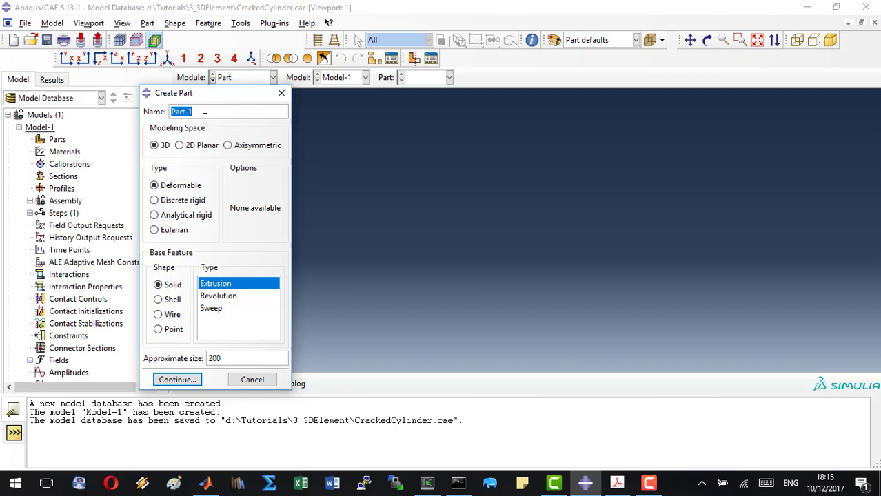
text(Cylinder)
drag(237, 359, 155, 356)
text(5)
click(177, 379)
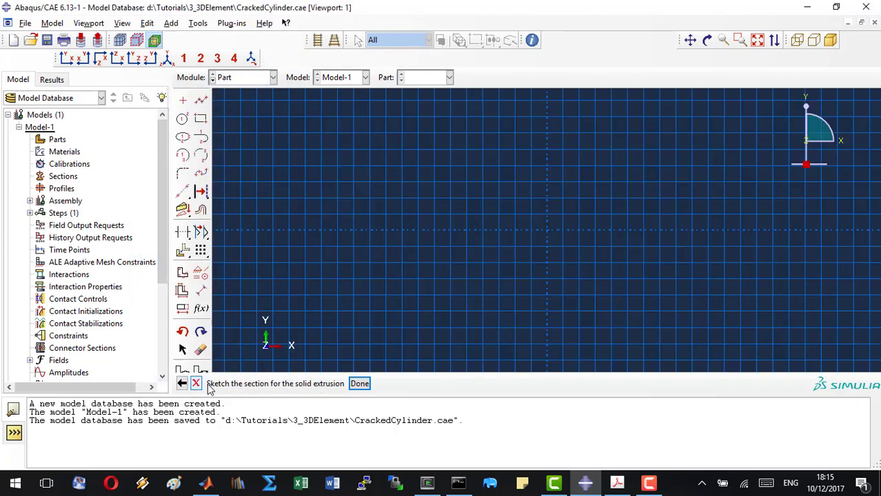
Sketch two concentric circles centred on the origin, with perimeter points at 0.9,0 and 1,0.
click(182, 120)
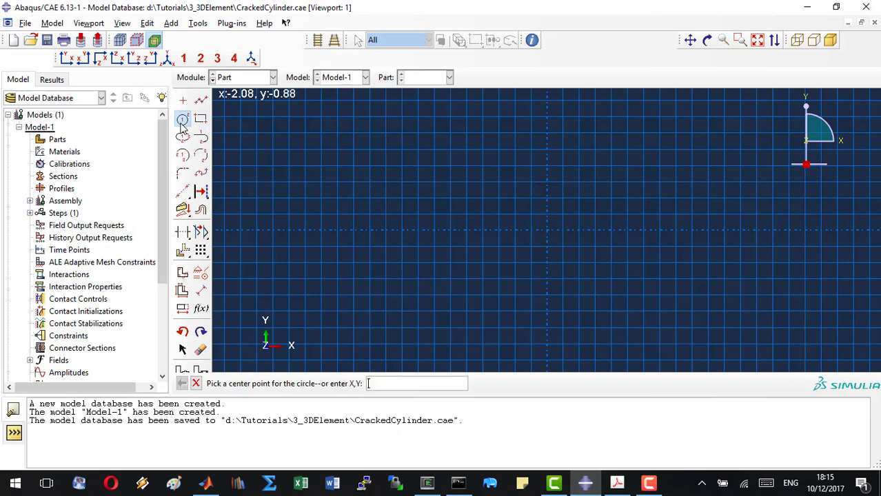
click(548, 231)
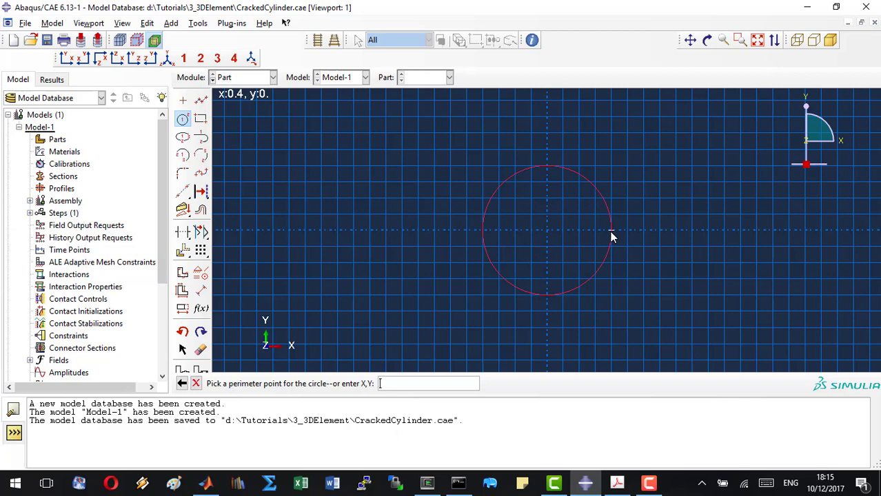
text(0,9,0)
key(Return)
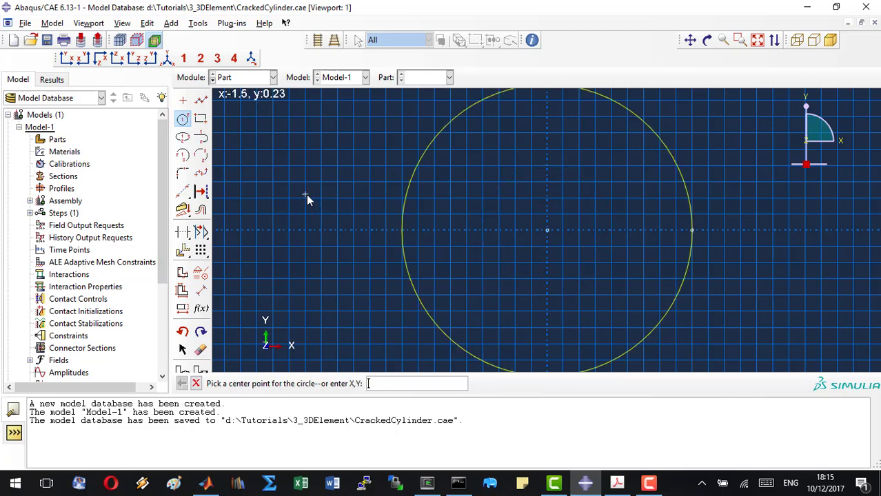
click(547, 230)
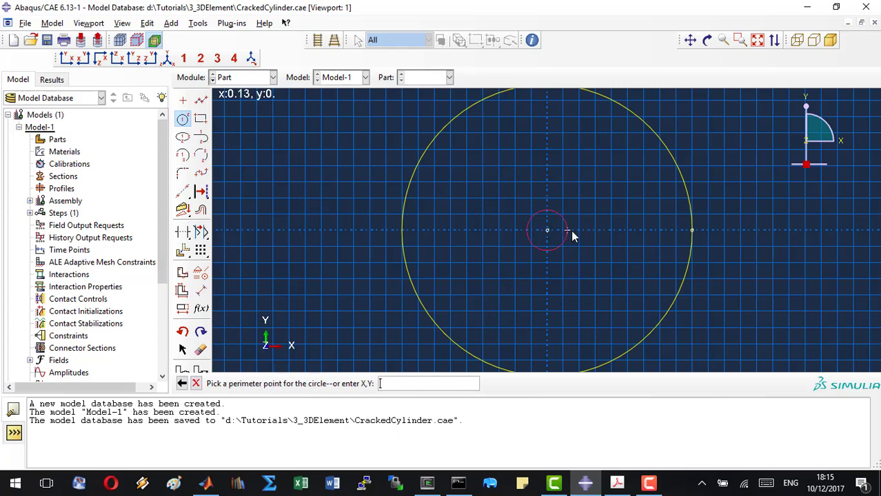
click(713, 232)
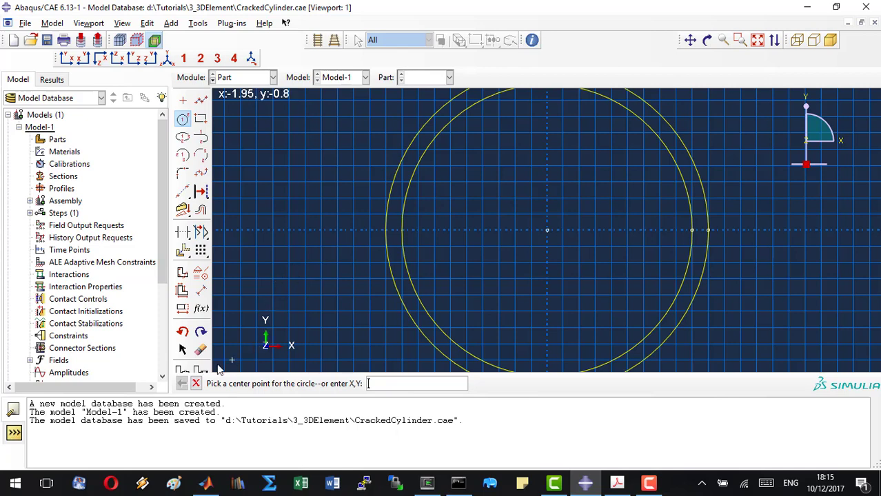
click(196, 384)
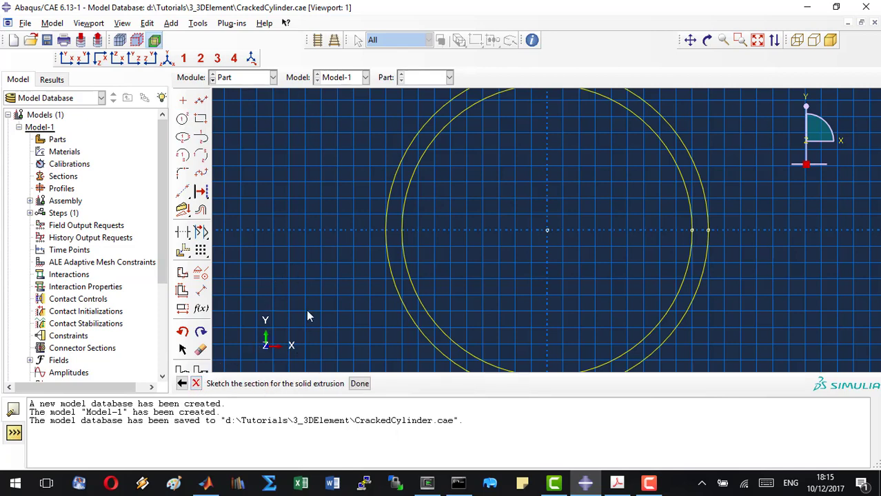
Finish the ring sketch and extrude it to a depth of 2.
click(359, 383)
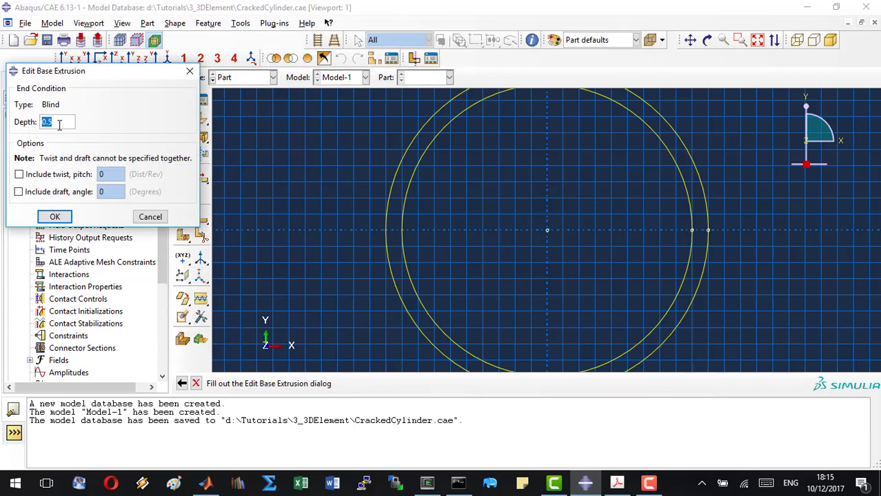
text(2)
click(57, 218)
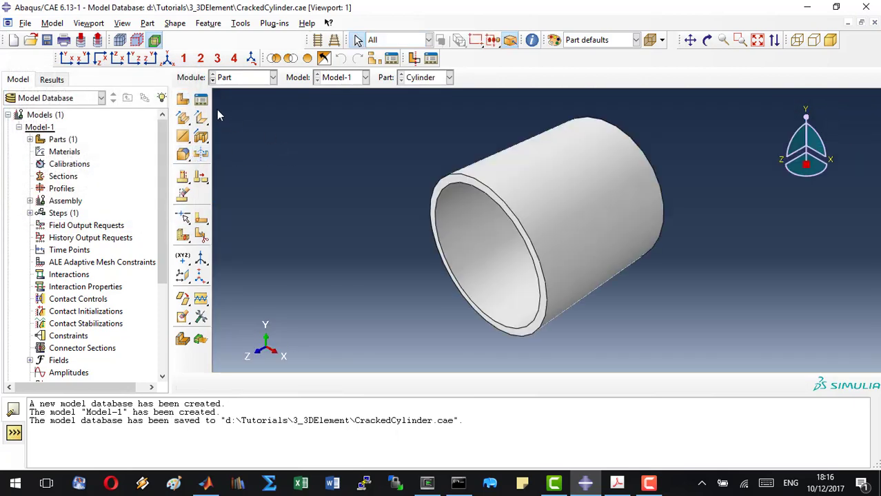
Create a second 3D deformable solid extrusion part named Crack with an approximate size of 5.
click(183, 98)
text(Crack)
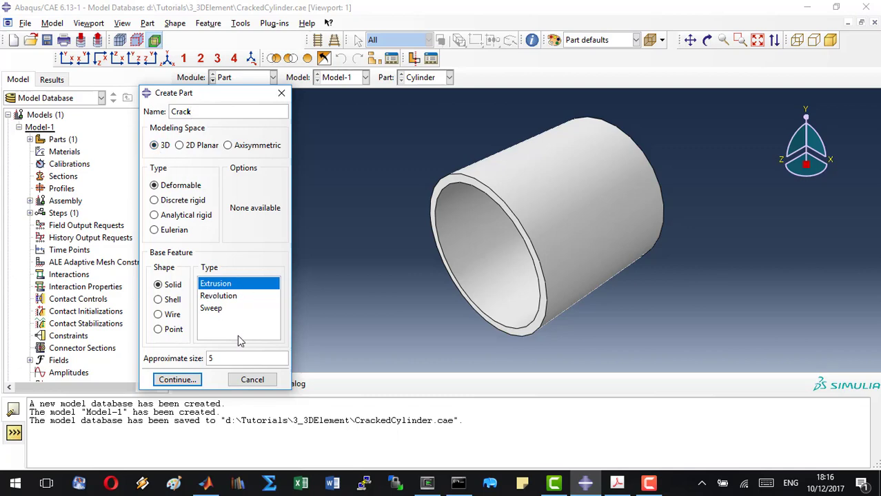
click(176, 380)
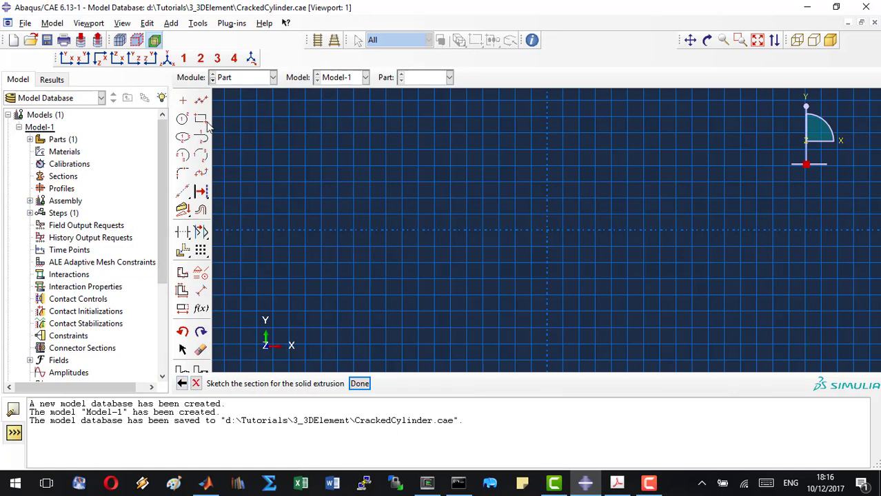
Sketch a closed thin diamond of connected lines through -0.2,0; 0,0.0001; 0.2,0 and 0,-0.0001.
click(201, 101)
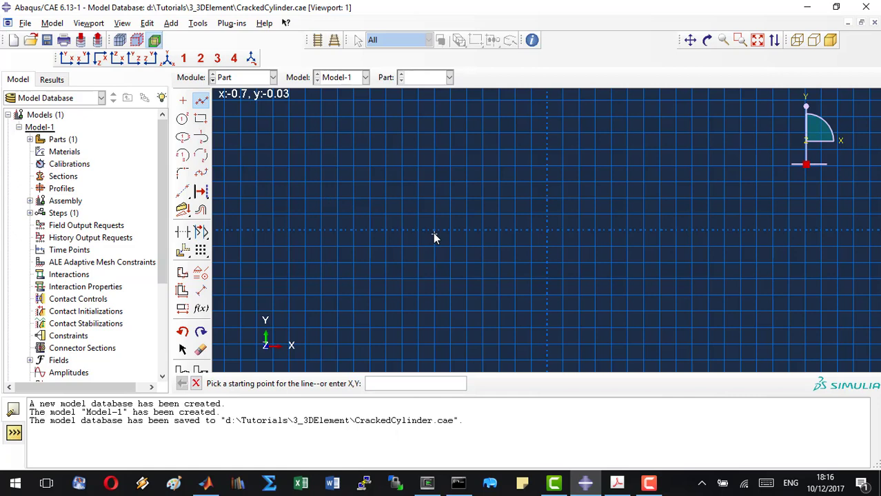
text(-0.2,0)
key(Return)
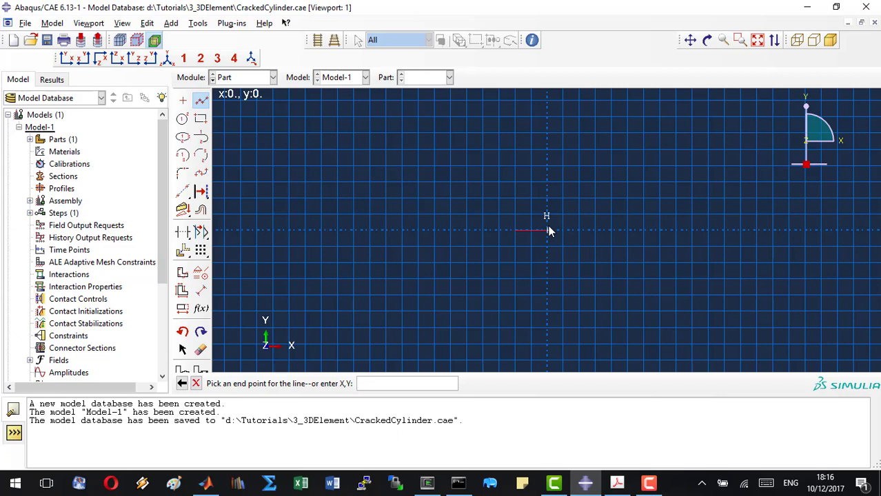
text(0,0.0001)
key(Return)
text(0.2,)
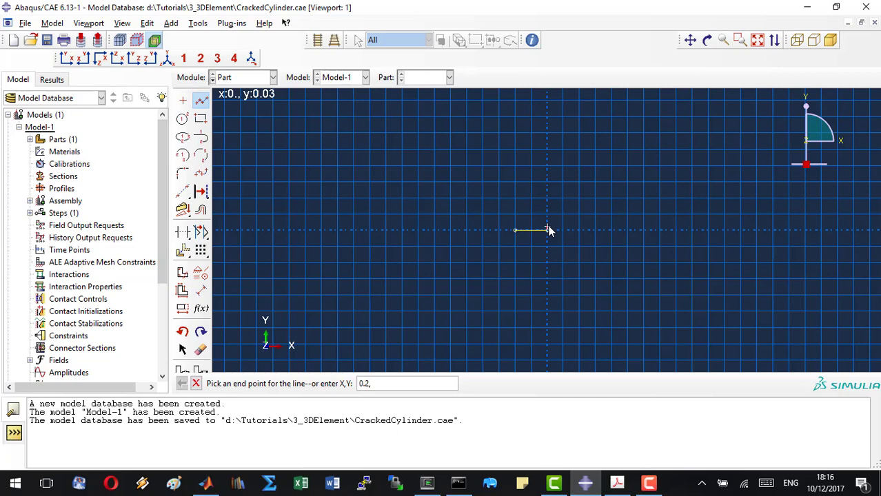
text(0)
key(Return)
text(0,0)
key(BackSpace)
text(-0.0001)
key(Return)
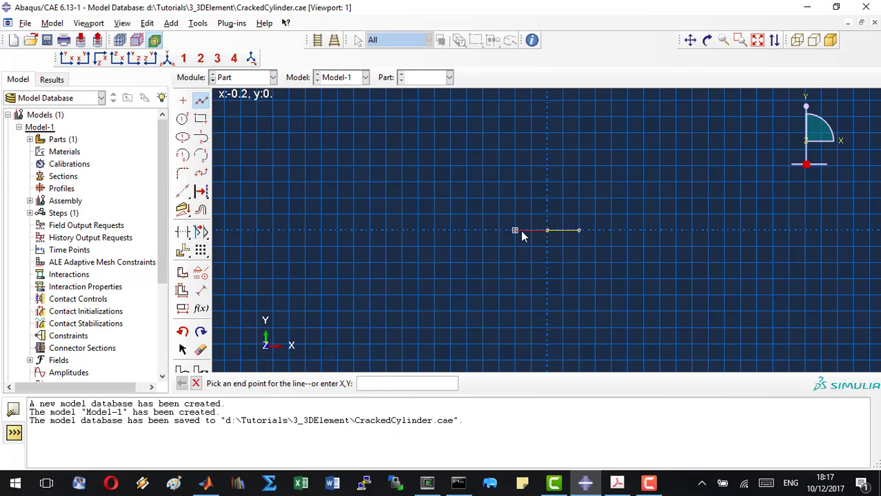
click(516, 230)
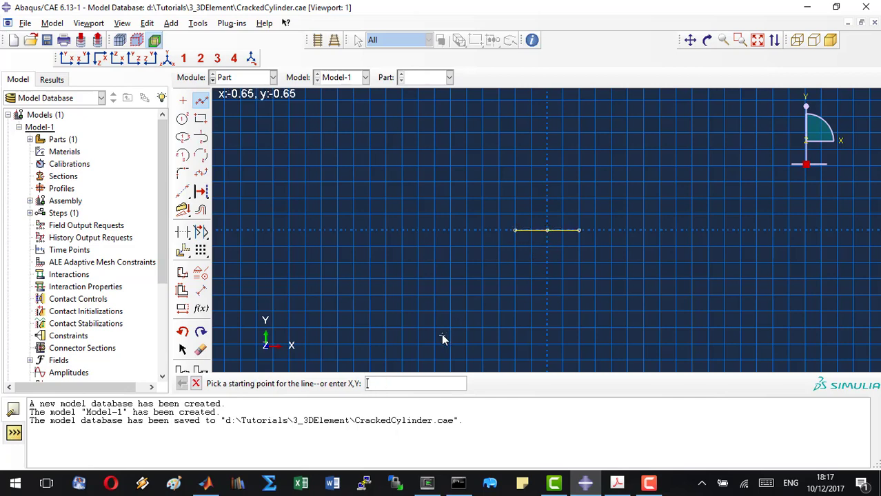
click(196, 384)
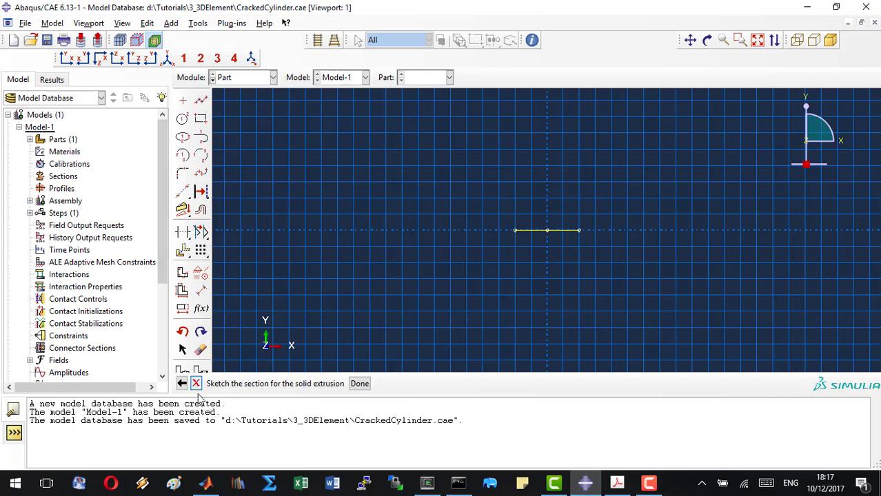
Finish the thin diamond sketch and extrude it to a depth of 2.
click(359, 384)
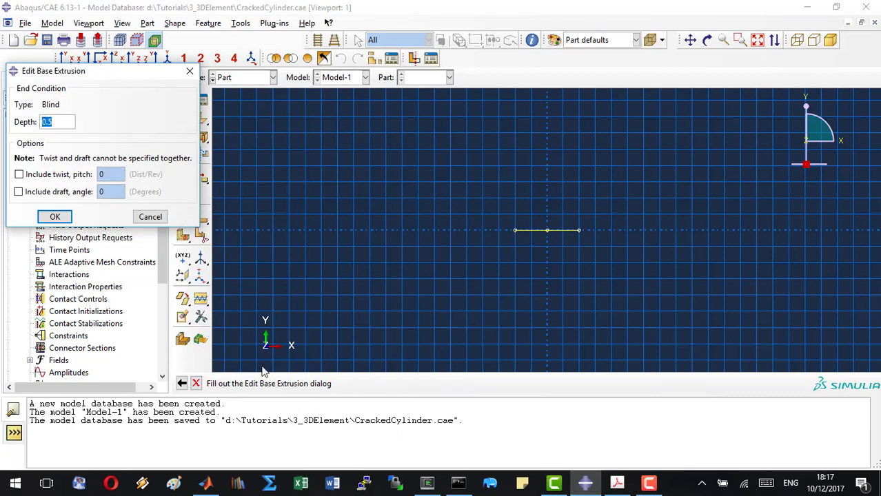
text(2)
click(54, 216)
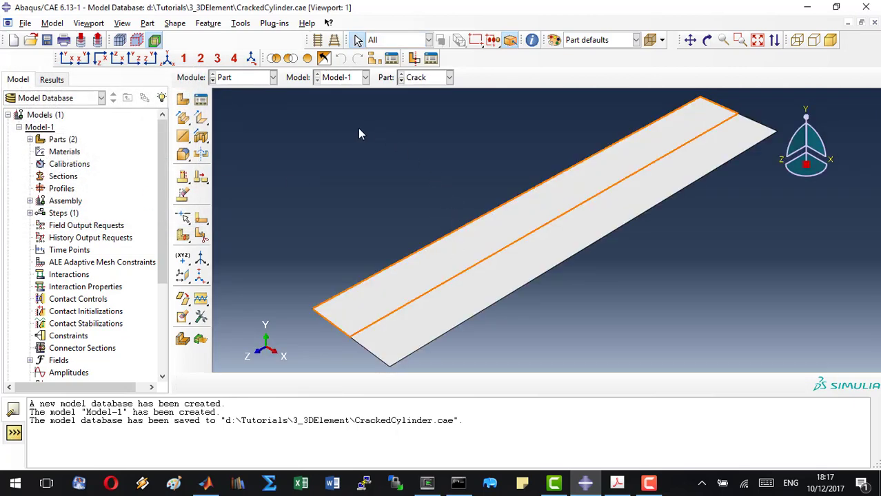
Switch to the Assembly module and create dependent instances of both the Crack and Cylinder parts.
click(257, 79)
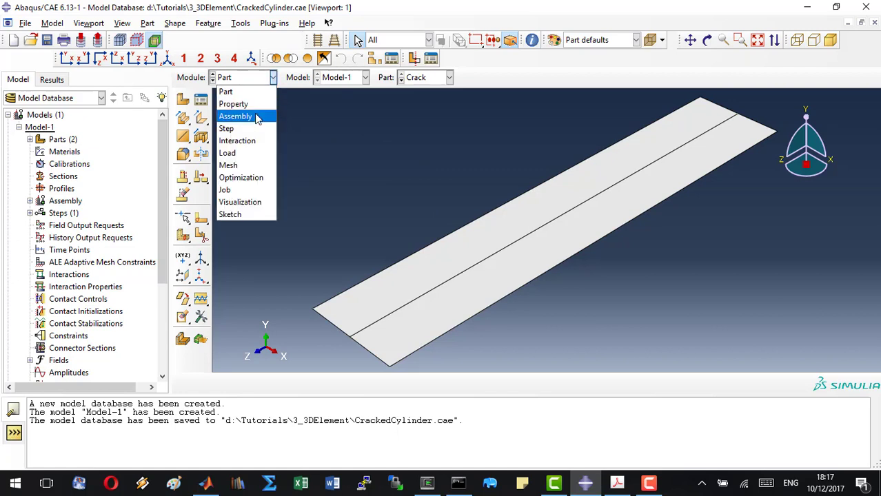
click(257, 118)
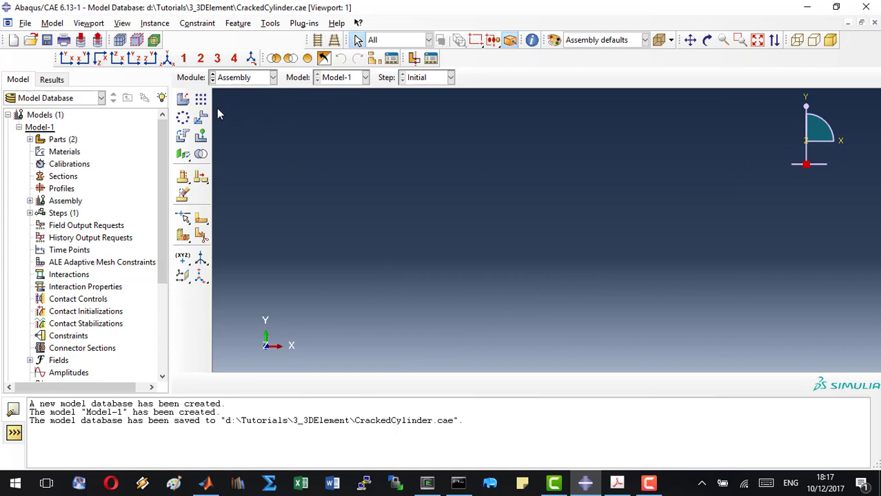
click(183, 99)
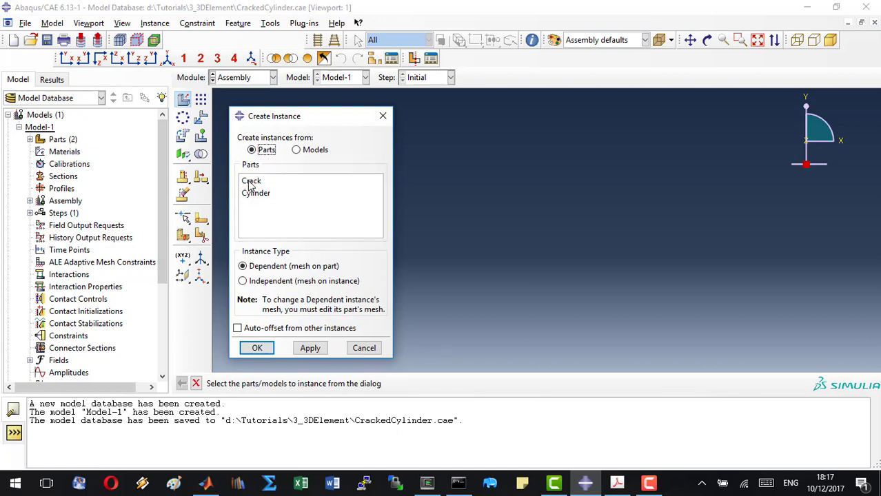
drag(250, 183, 260, 197)
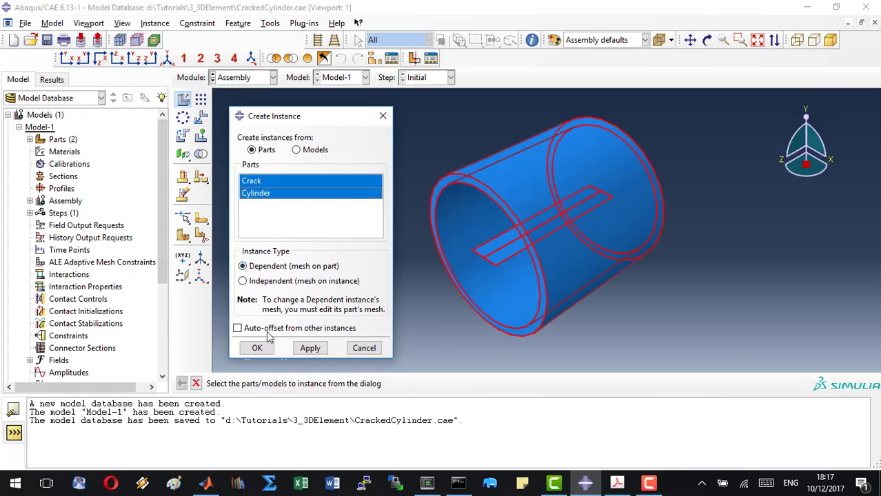
click(257, 348)
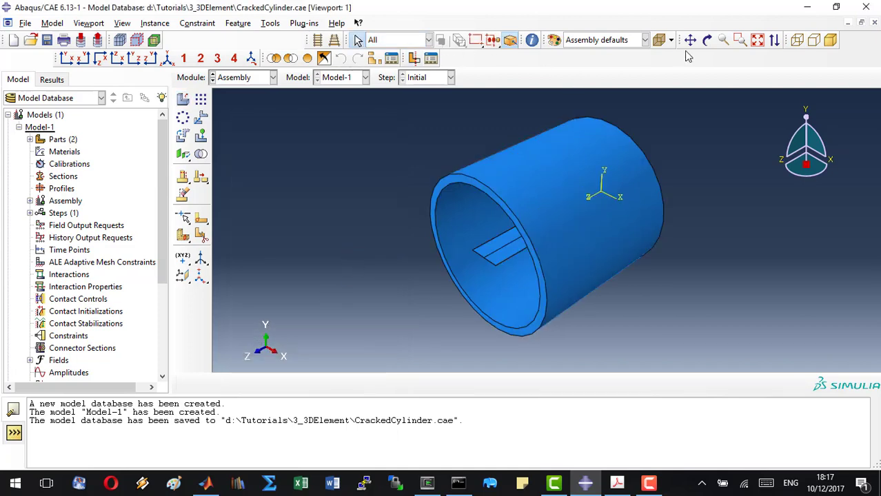
Rotate the Crack instance 90 degrees about the axis from 0,0,0 to 1,0,0 and accept its new position.
click(707, 39)
mouse_move(563, 257)
mouse_down()
mouse_move(617, 216)
mouse_move(591, 226)
mouse_move(545, 279)
mouse_move(568, 240)
mouse_up()
drag(527, 208, 547, 187)
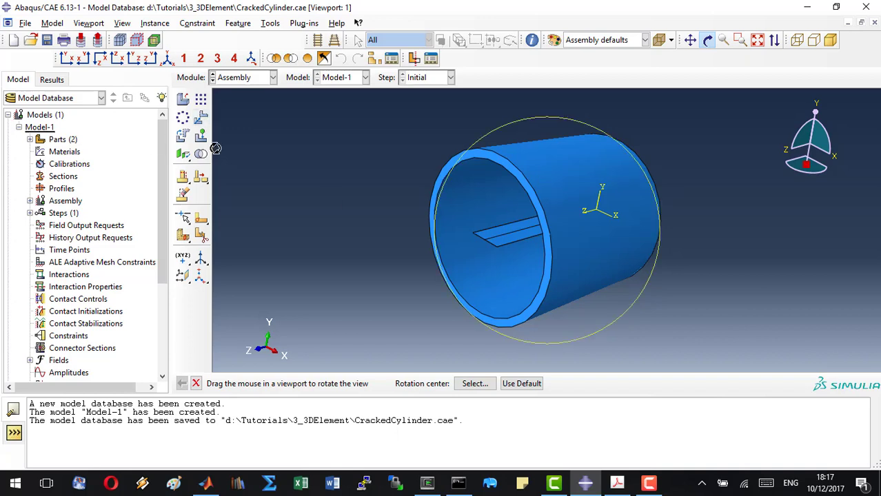
click(185, 137)
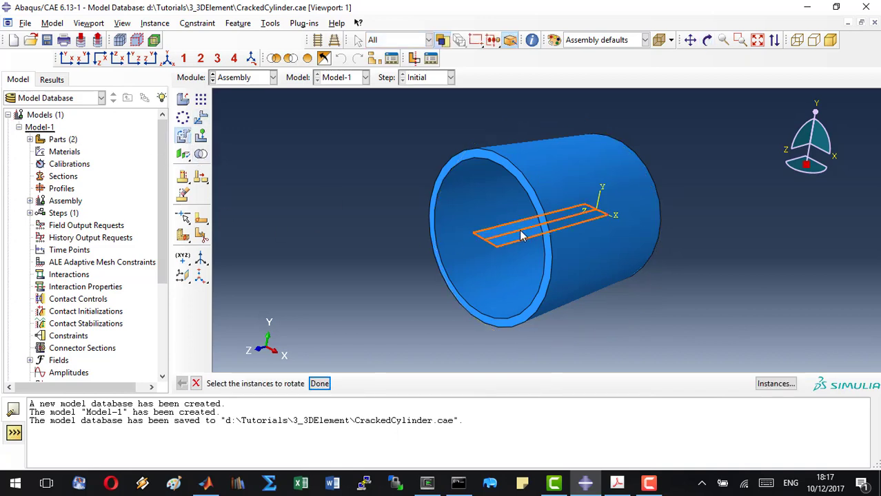
click(522, 237)
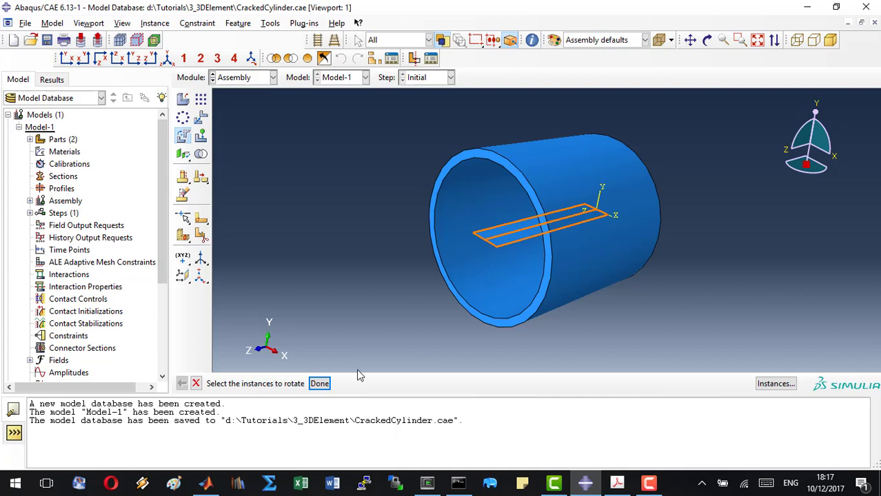
click(320, 383)
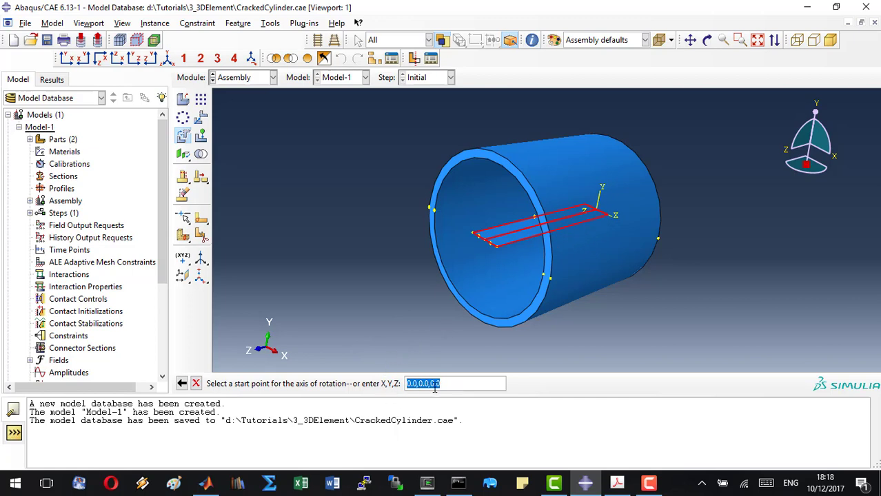
key(Return)
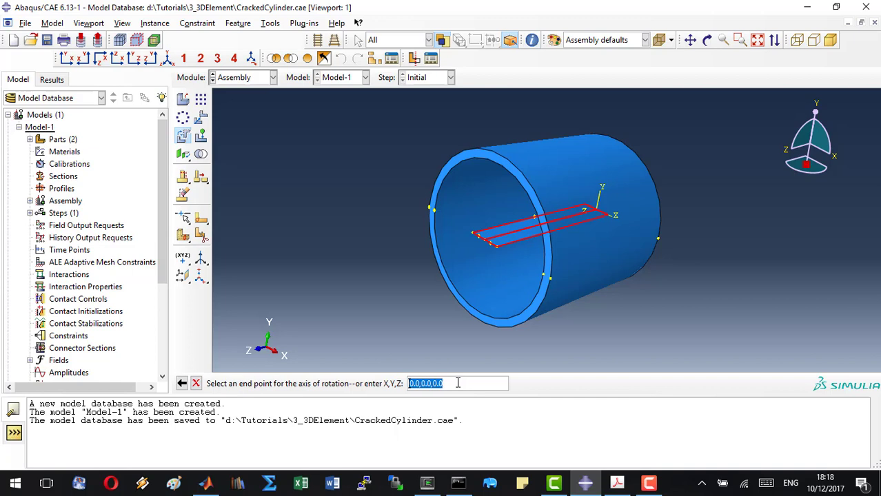
key(Home)
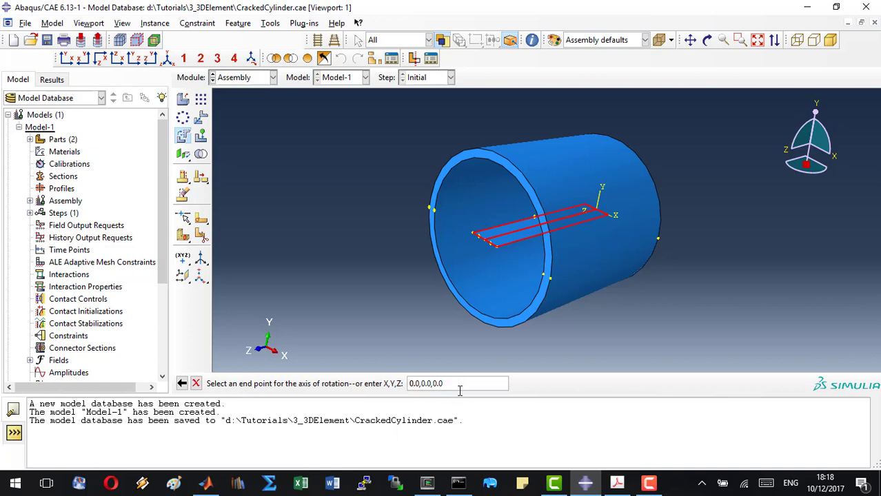
key(Delete)
text(1)
key(Return)
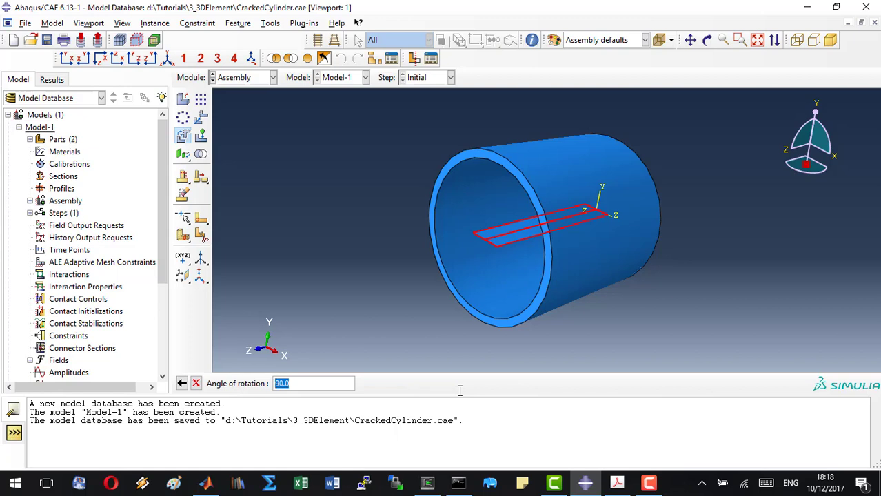
key(Return)
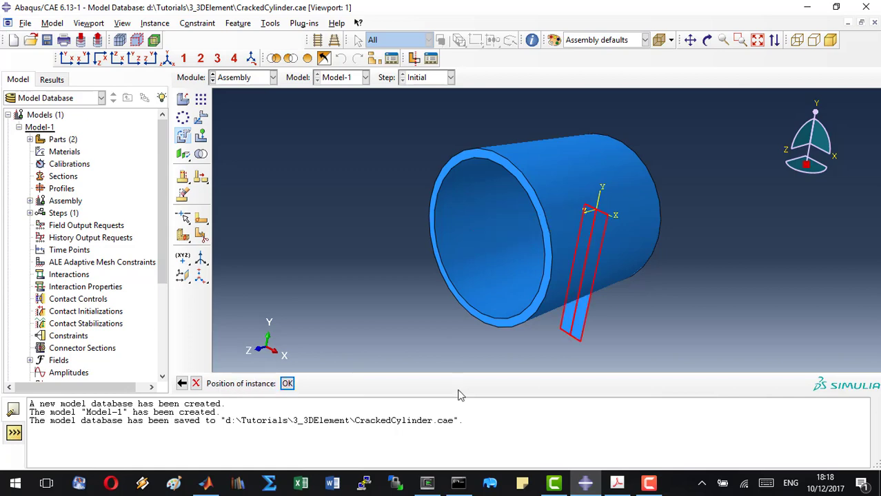
click(707, 40)
mouse_move(592, 234)
mouse_down()
mouse_move(488, 208)
mouse_move(458, 232)
mouse_move(509, 209)
mouse_move(599, 227)
mouse_up()
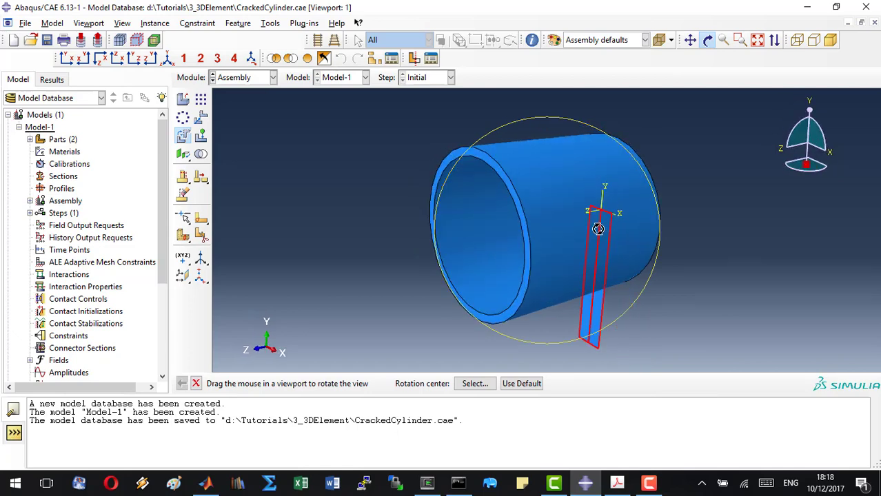
click(196, 383)
click(290, 384)
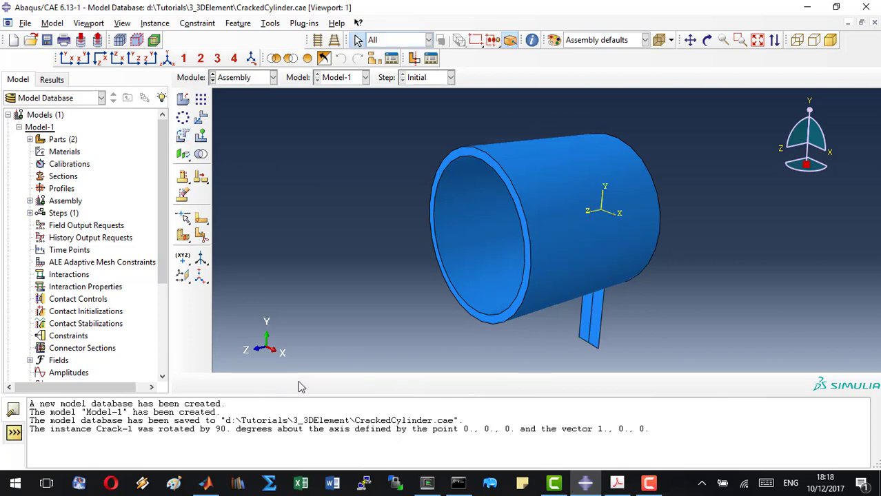
Translate the Crack instance along the vector from 0,0,0 to 0,0,1 and accept its new position.
click(706, 39)
drag(554, 264, 574, 266)
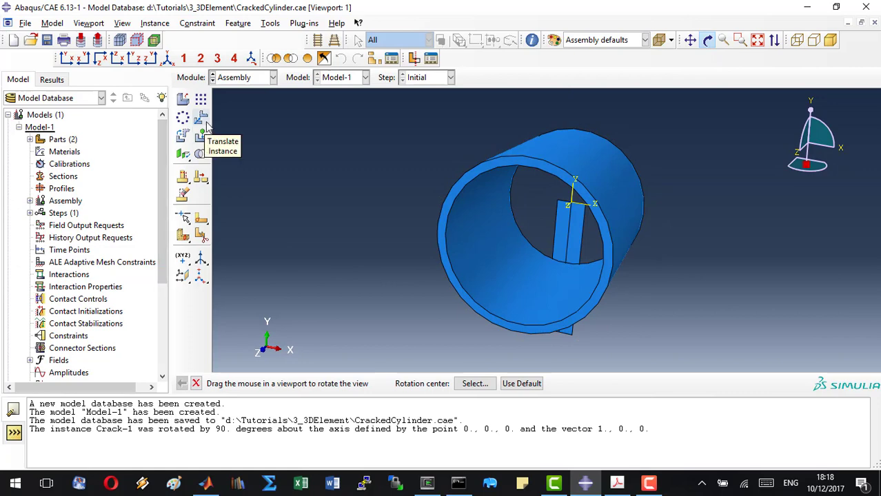
drag(486, 284, 344, 181)
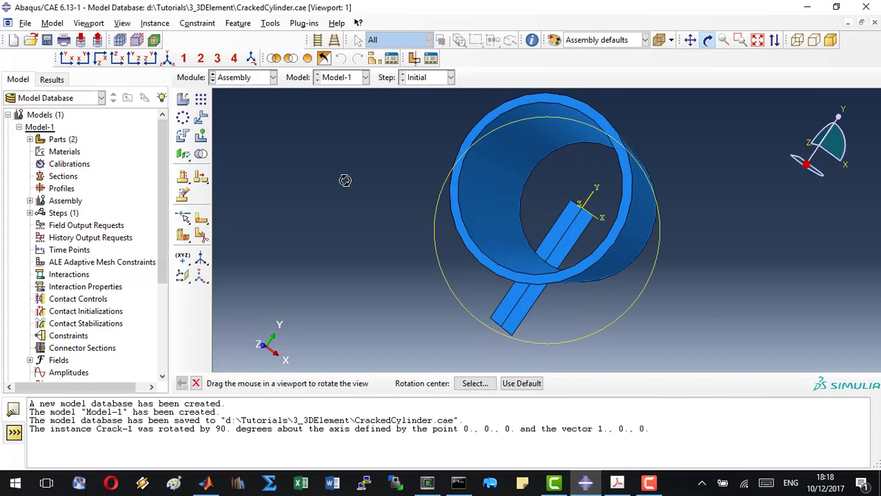
click(201, 117)
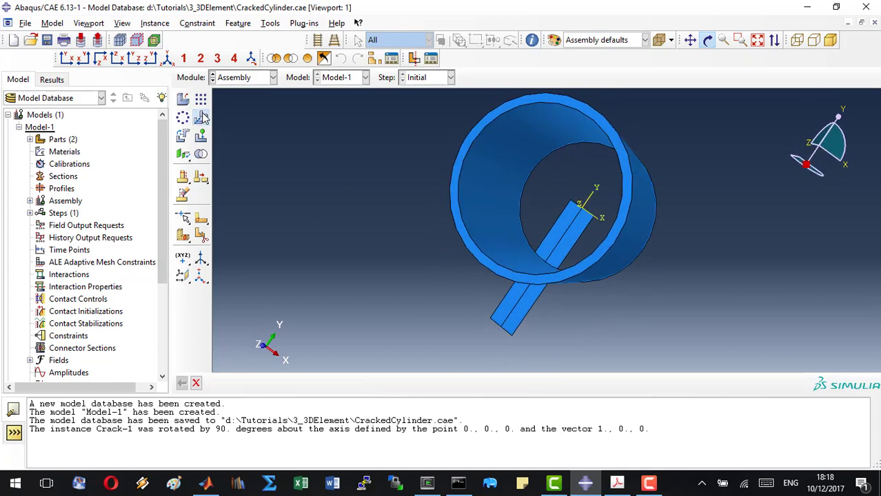
click(573, 222)
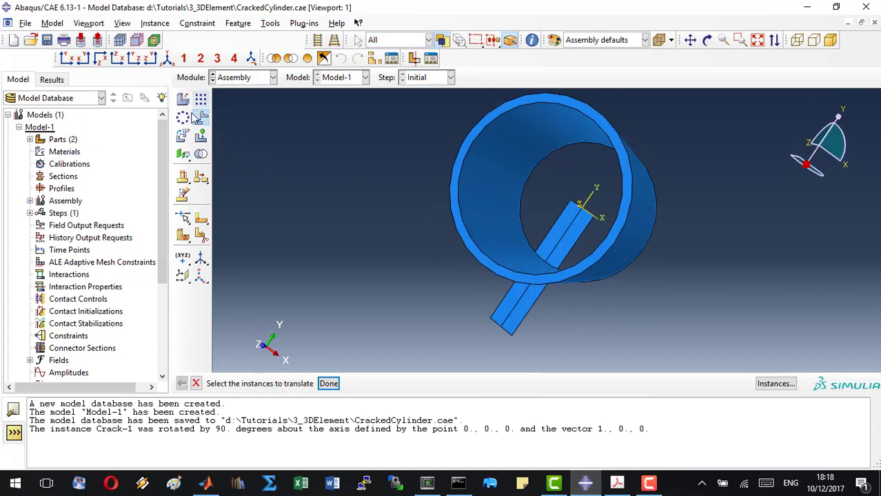
click(576, 233)
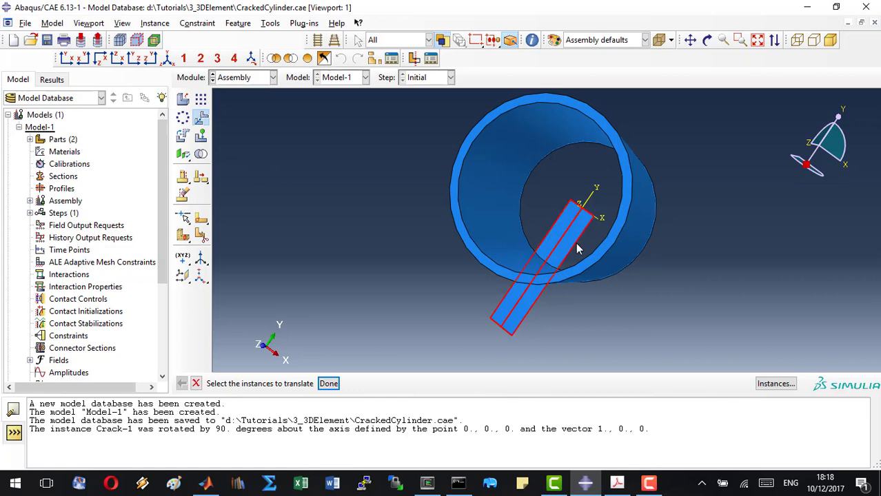
click(328, 384)
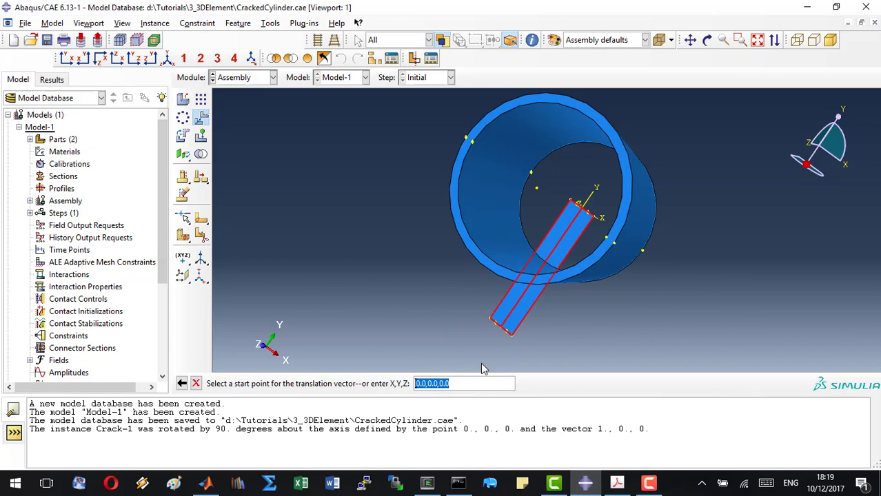
key(Return)
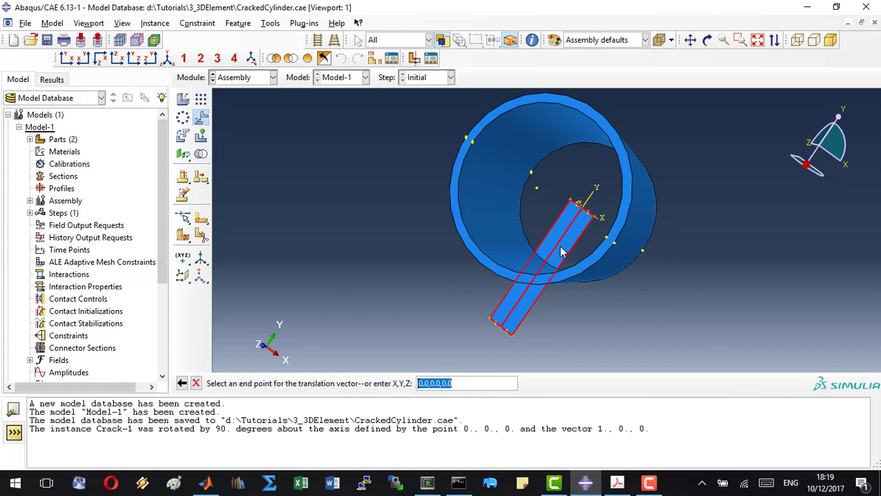
click(446, 383)
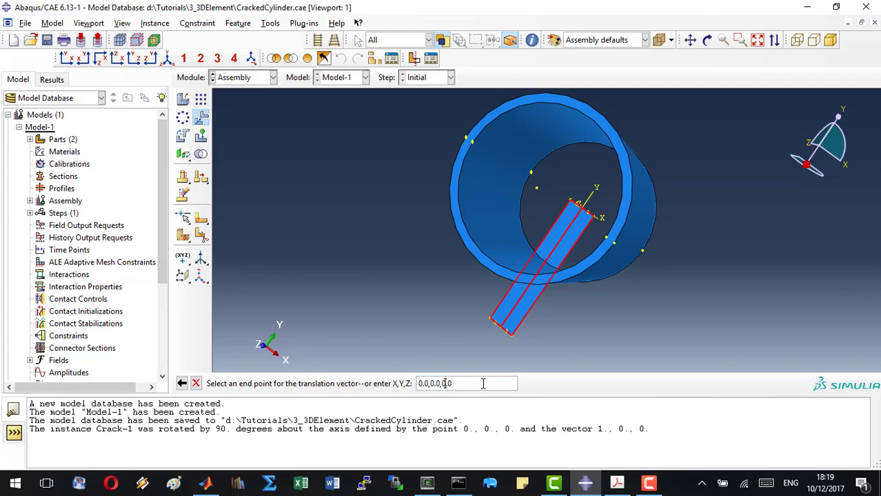
key(BackSpace)
text(1)
key(Return)
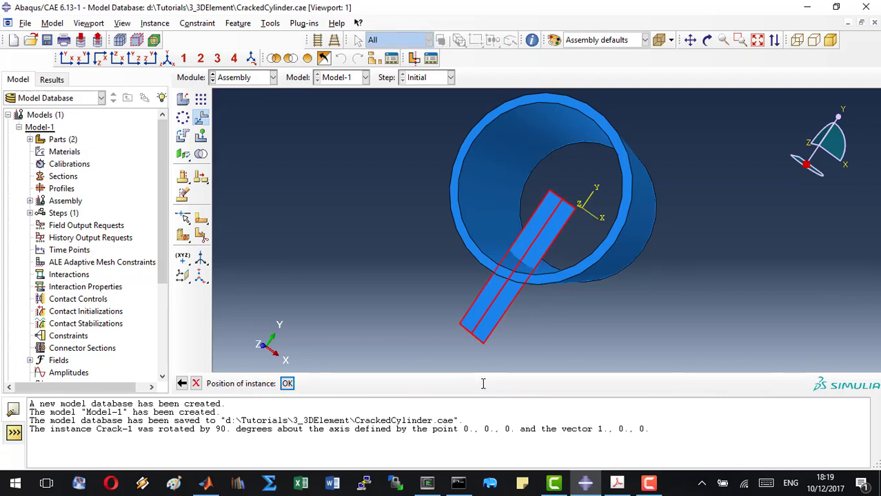
click(707, 41)
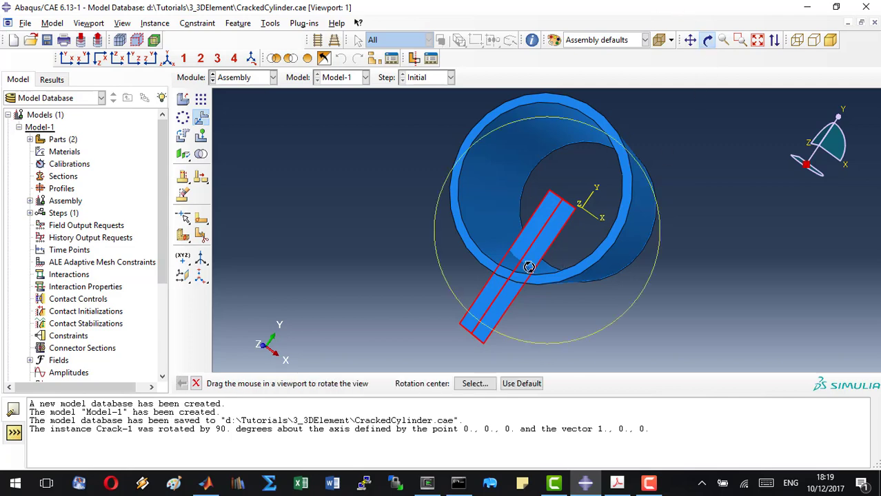
drag(527, 261, 581, 178)
drag(564, 246, 549, 246)
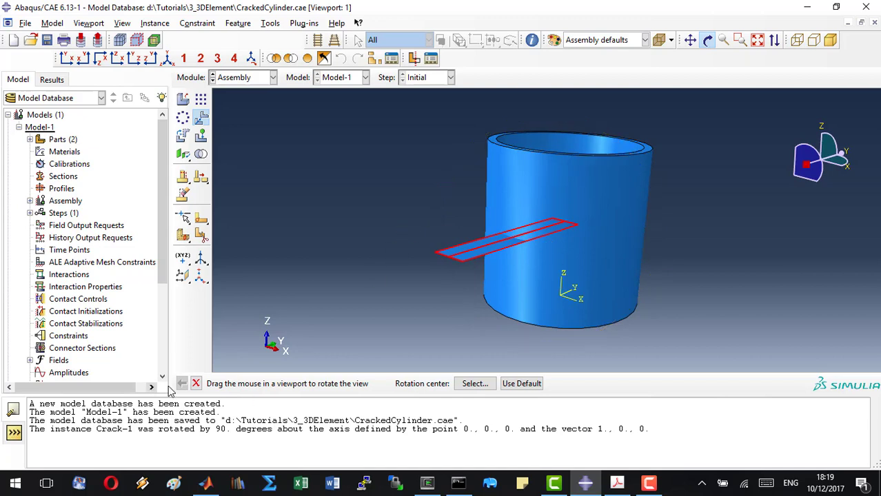
click(195, 383)
click(287, 383)
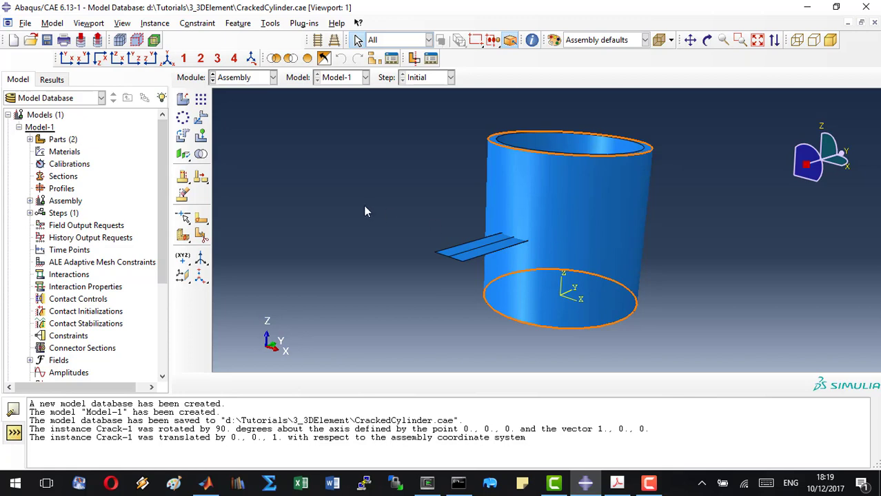
Cut the Cylinder instance with the Crack instance to make a new part named CrackedCylinder, suppressing the original instances.
click(201, 155)
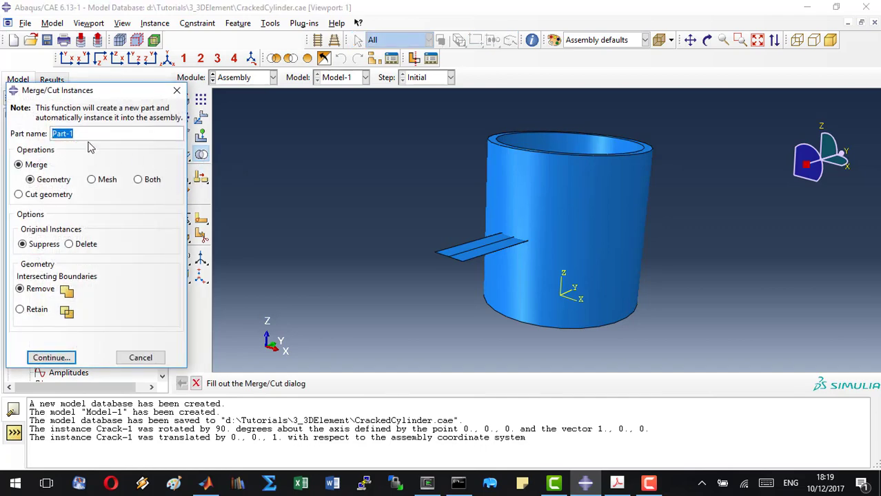
text(CrackedCylinder)
click(18, 195)
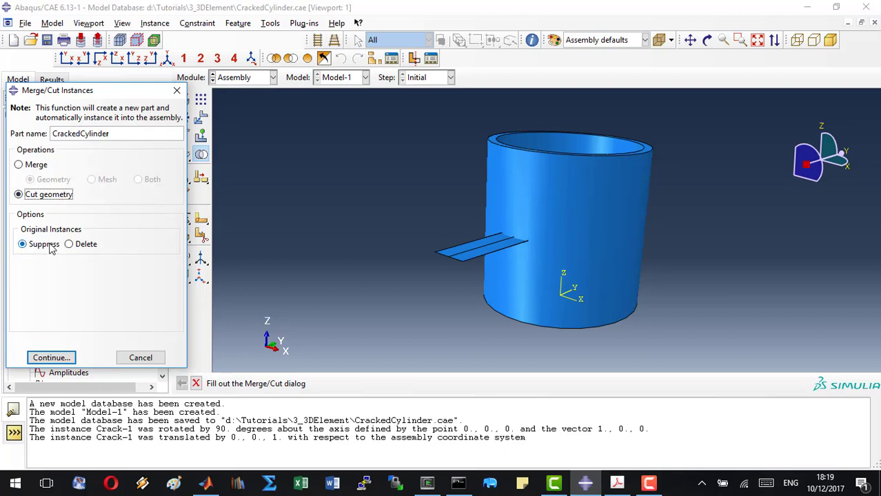
click(51, 358)
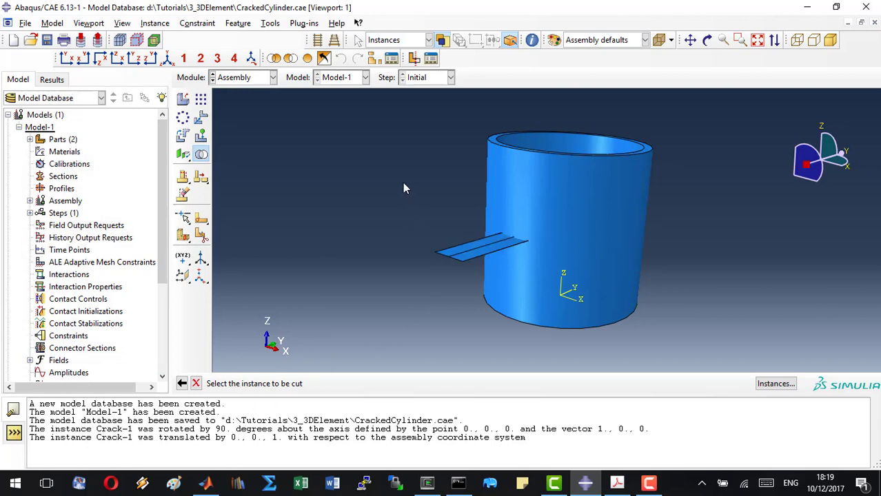
click(602, 184)
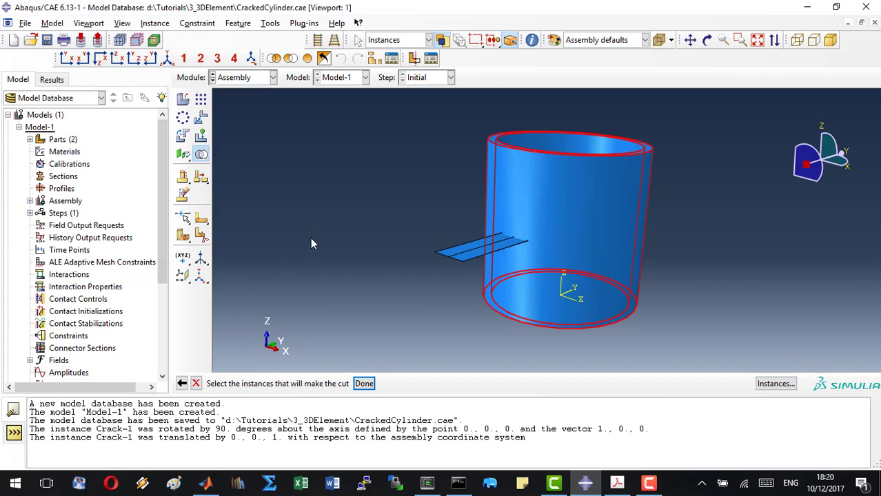
click(474, 258)
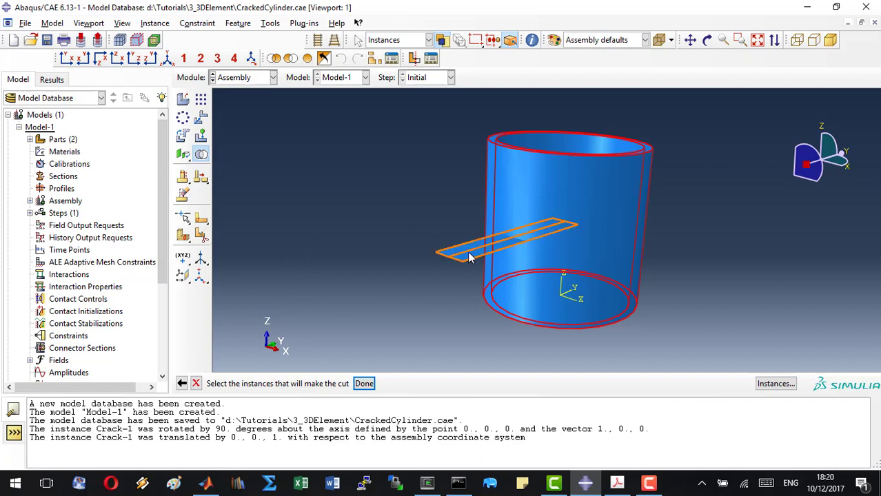
click(369, 384)
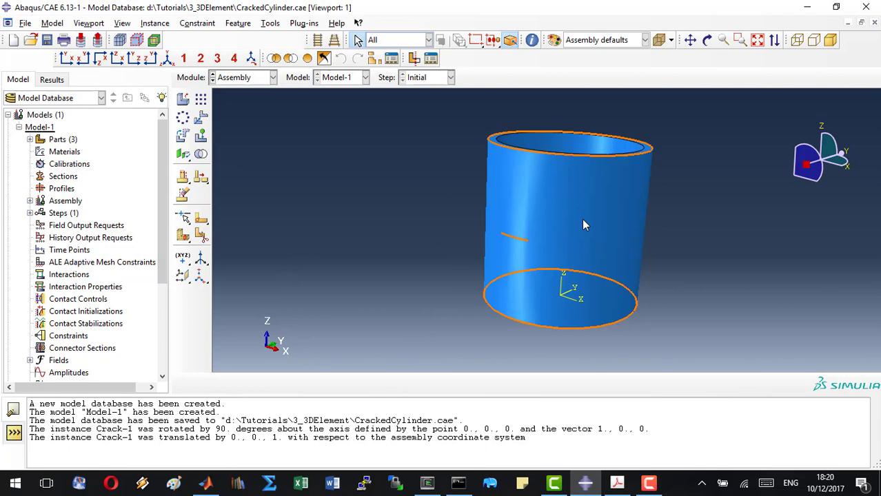
click(706, 39)
mouse_move(498, 207)
mouse_down()
mouse_move(488, 263)
mouse_move(546, 275)
mouse_move(546, 320)
mouse_move(593, 258)
mouse_move(516, 232)
mouse_up()
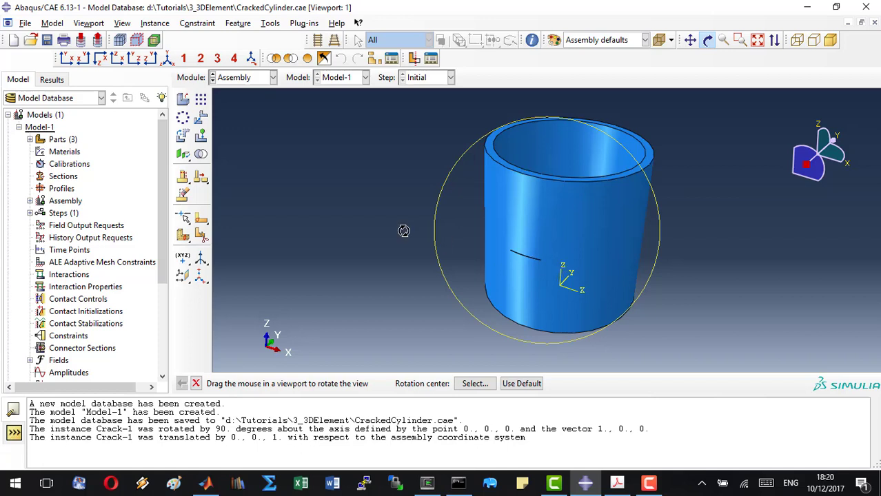
Switch to the Property module, display the CrackedCylinder part and save the model database.
click(260, 81)
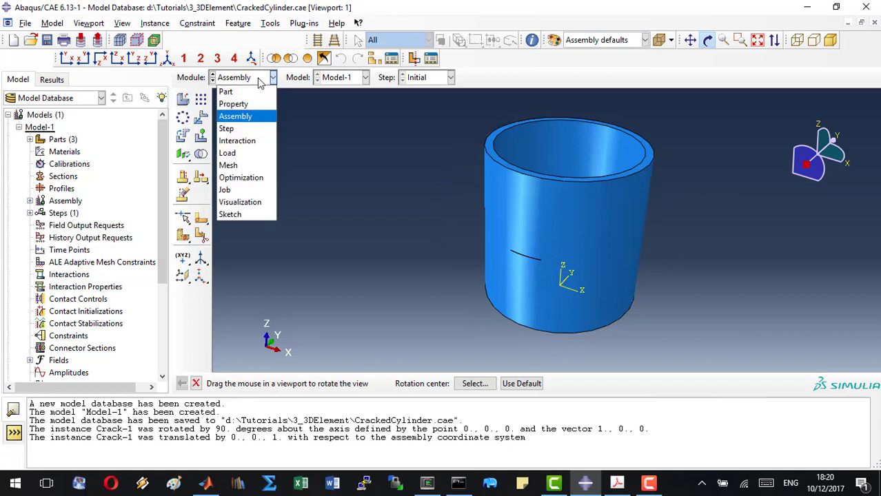
click(233, 104)
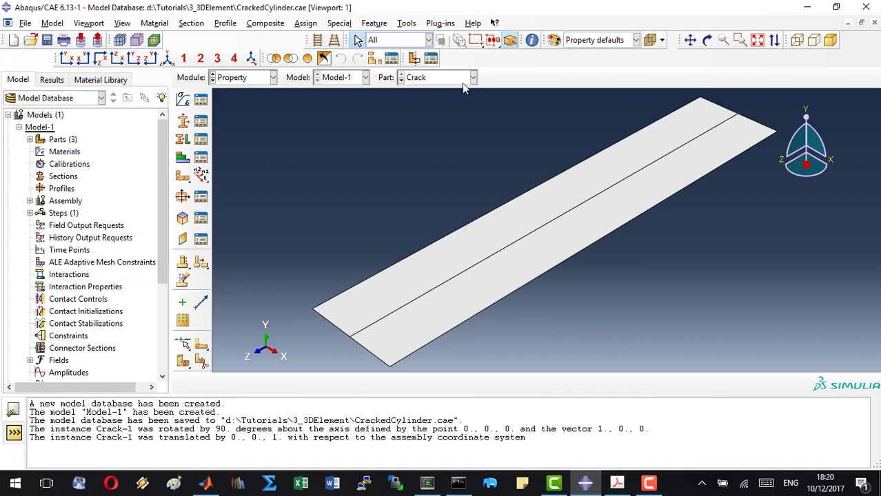
click(428, 79)
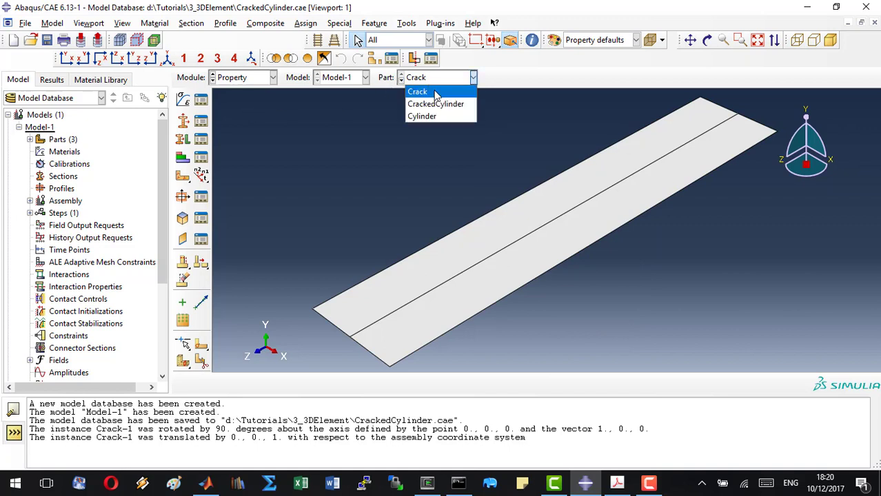
click(450, 104)
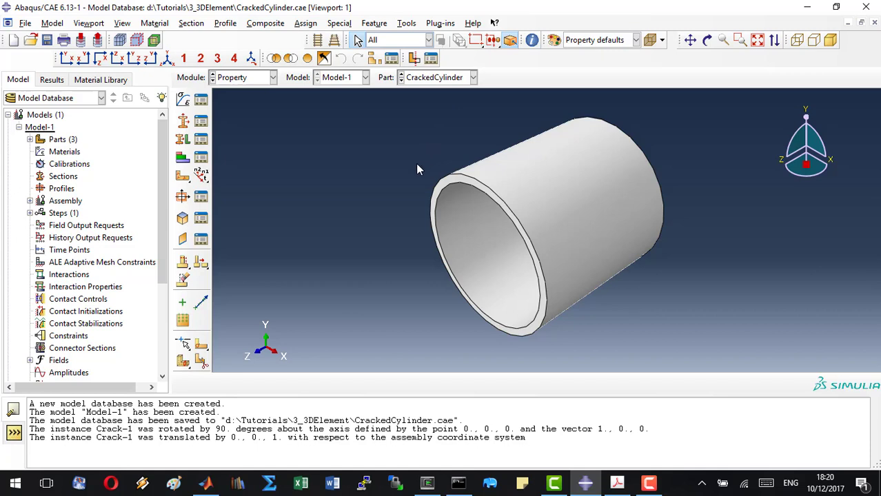
key(ctrl+s)
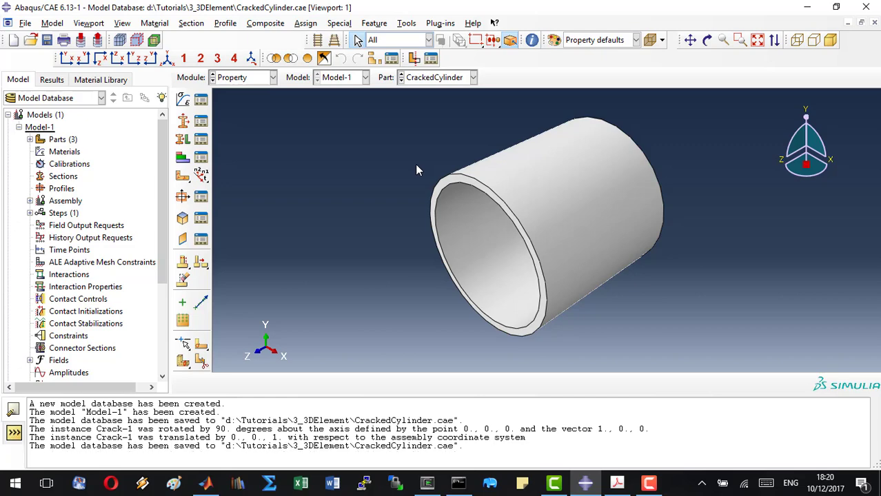
click(707, 40)
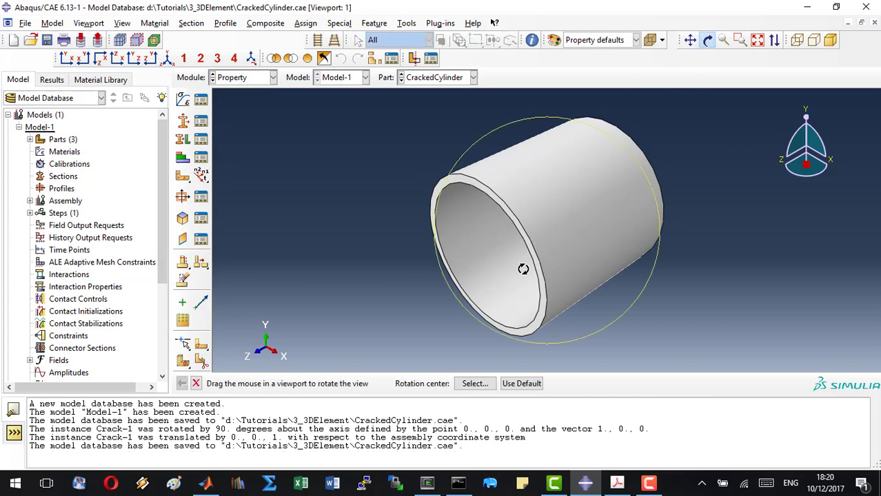
drag(525, 270, 563, 178)
drag(576, 288, 546, 279)
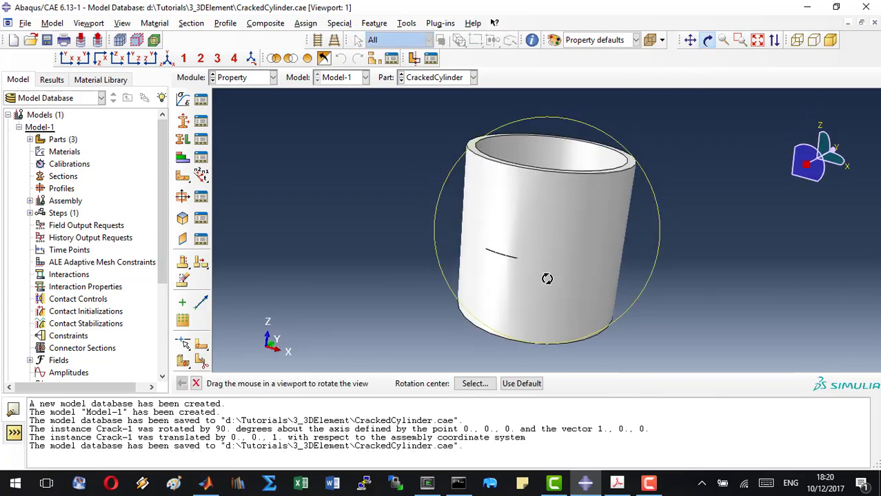
drag(565, 202, 557, 215)
drag(559, 257, 570, 227)
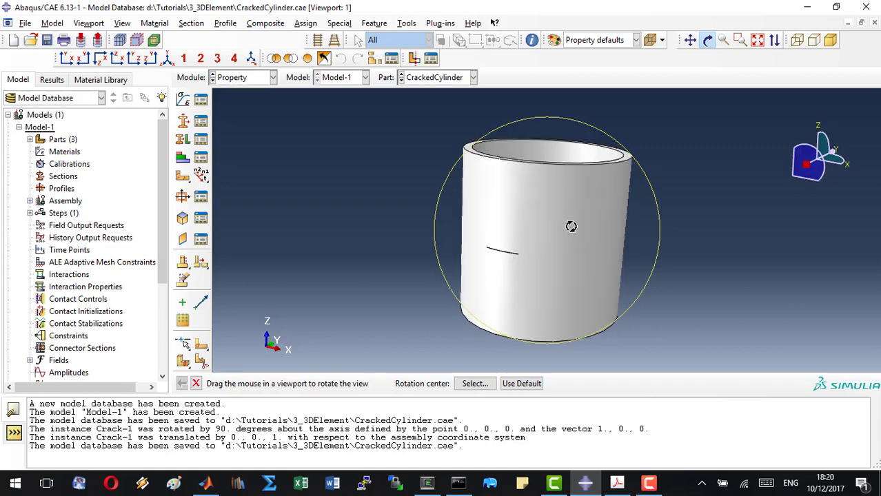
Create a material named umatmaterial and add the Depvar behavior with 26 solution-dependent state variables.
click(183, 101)
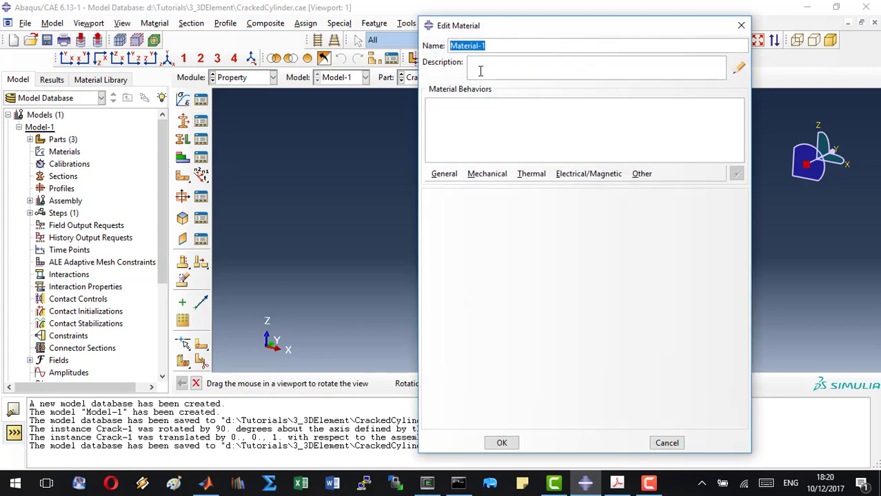
text(umatmaterial)
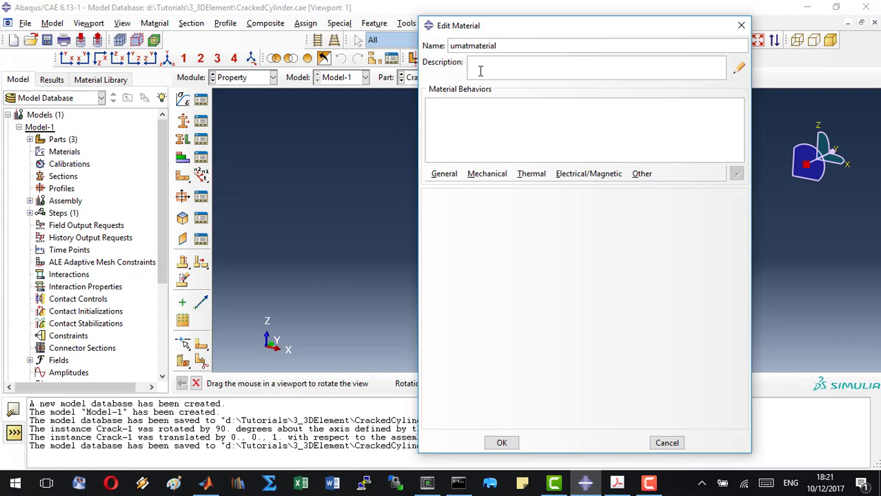
click(450, 175)
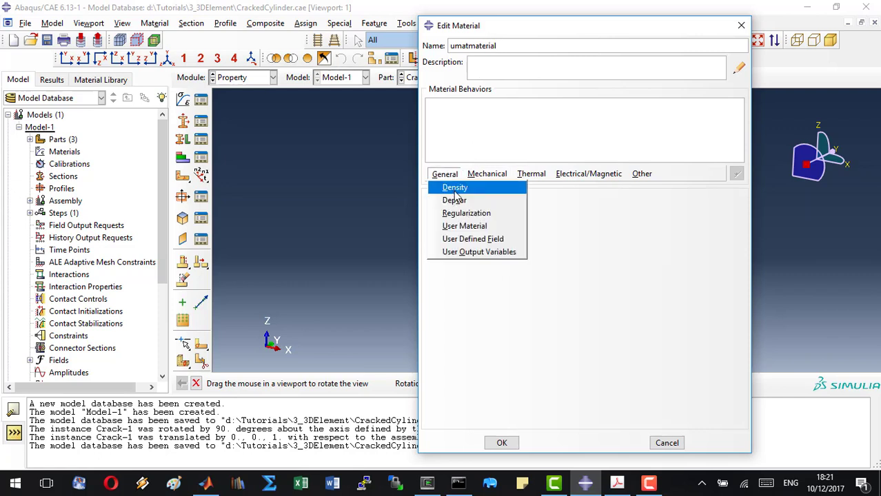
click(455, 200)
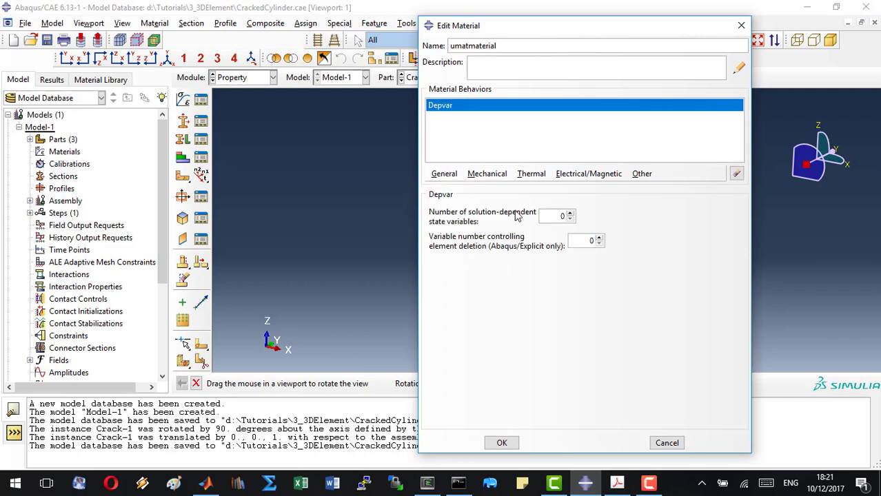
double_click(561, 216)
text(26)
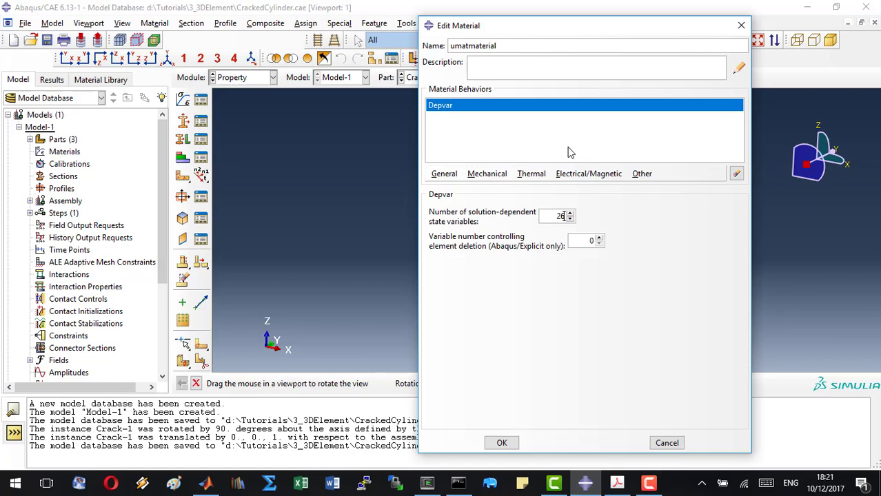
Add a mechanical User Material behavior with mechanical constants 1e-11 and 0.3, and accept the material definition.
click(447, 177)
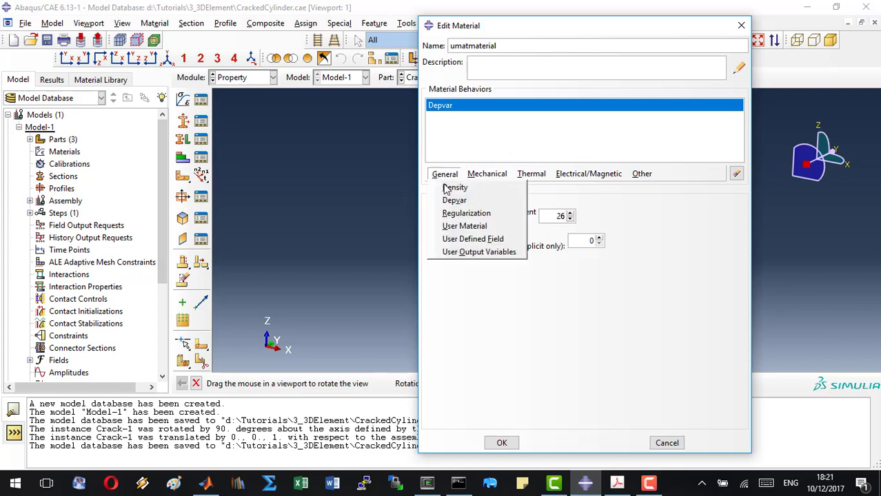
click(511, 226)
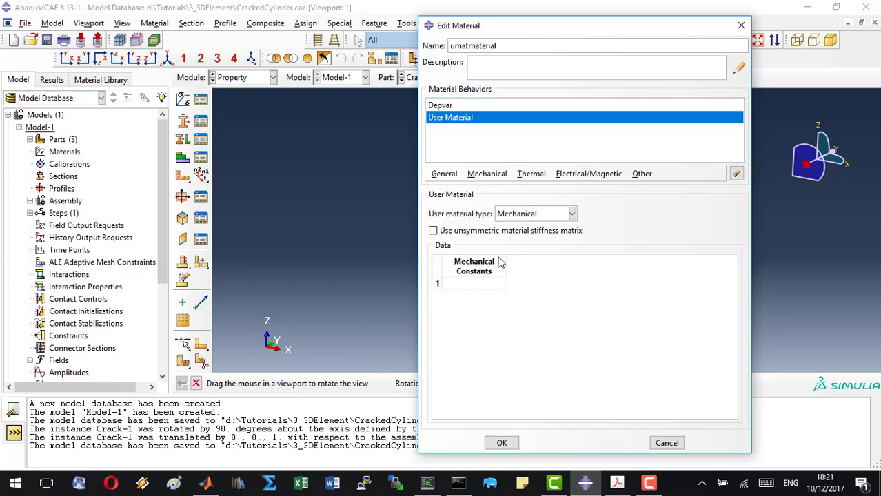
click(485, 282)
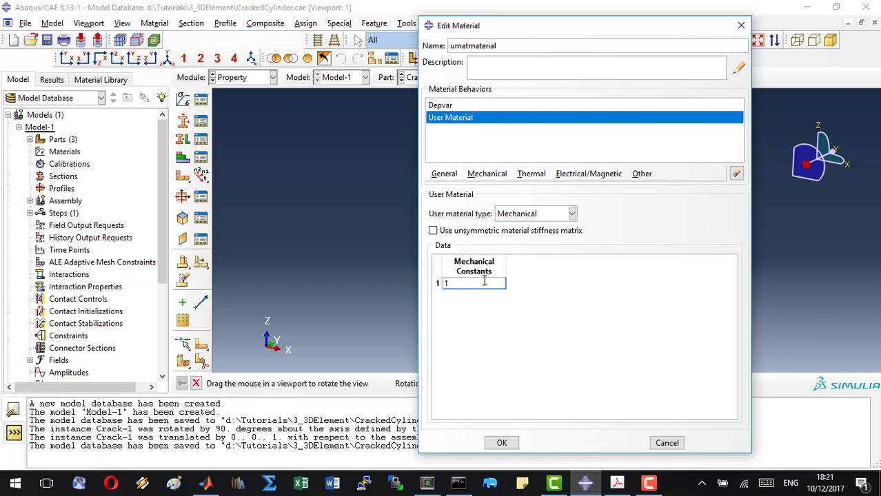
text(1e-11)
key(Return)
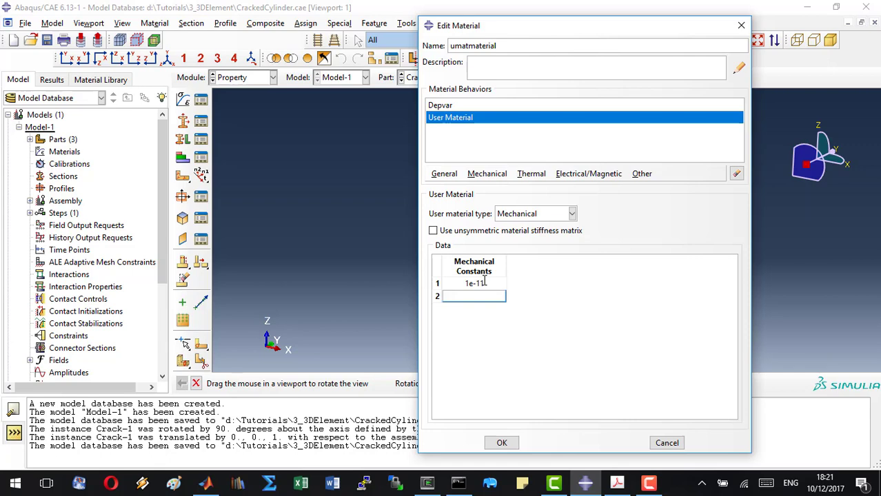
text(0.3)
click(501, 442)
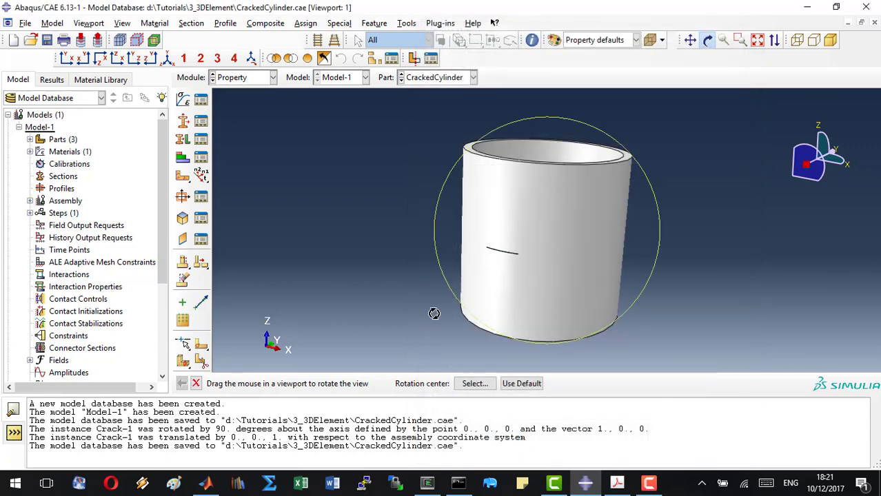
Create a solid homogeneous section named Sample that uses the material umatmaterial.
click(185, 123)
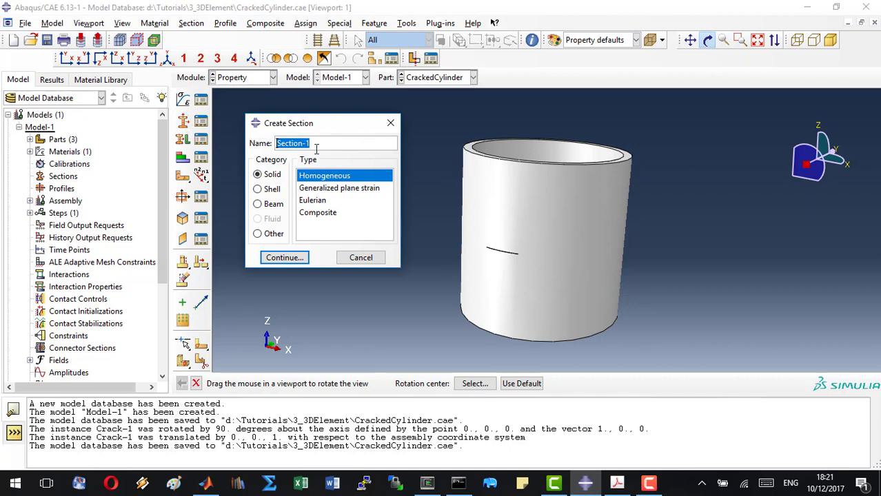
text(Sample)
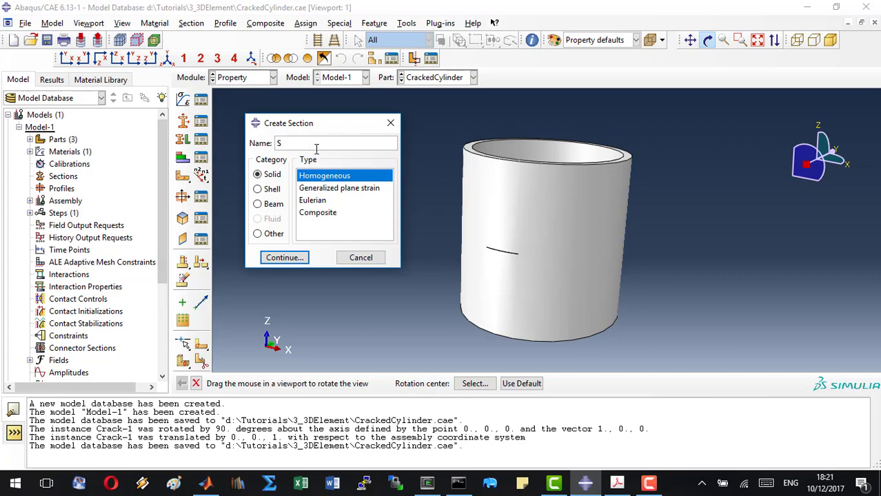
click(286, 257)
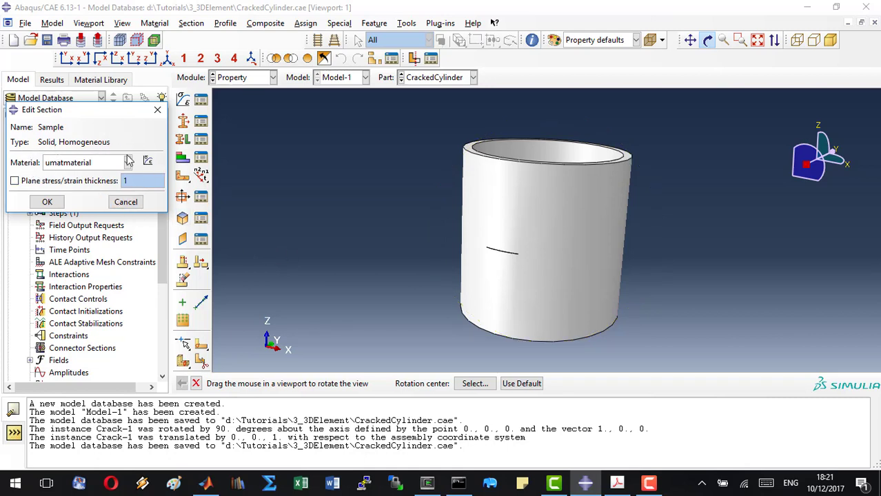
click(48, 202)
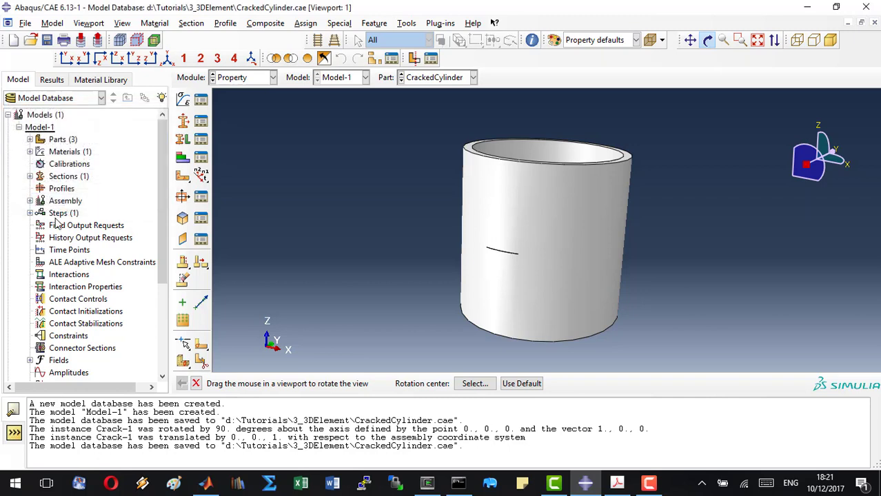
Assign the Sample section to the whole cracked cylinder, storing the region as a set named CC.
click(183, 140)
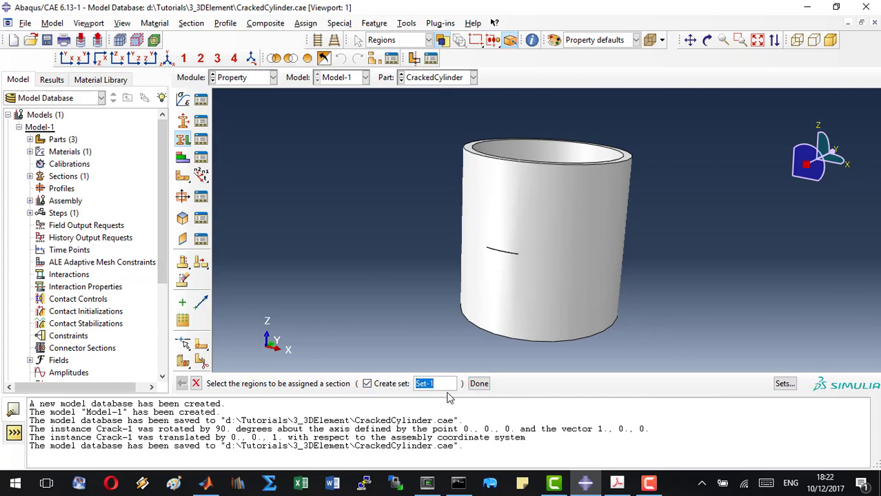
text(CC)
click(624, 289)
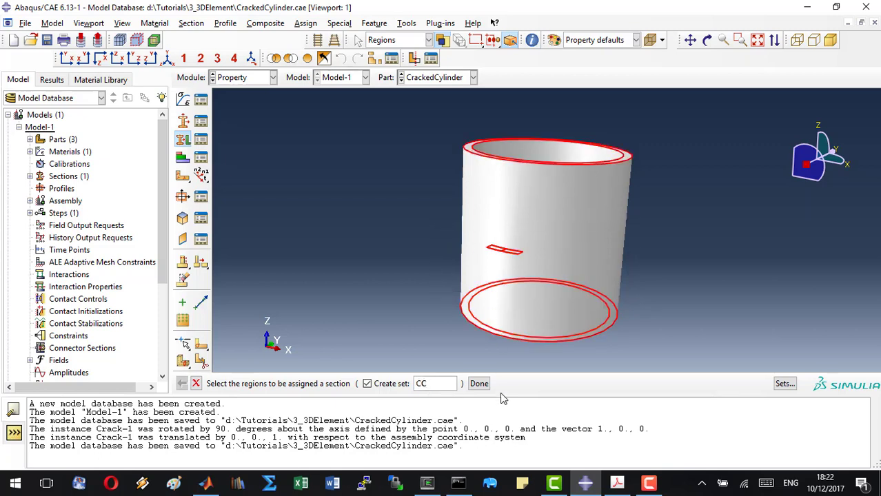
click(478, 383)
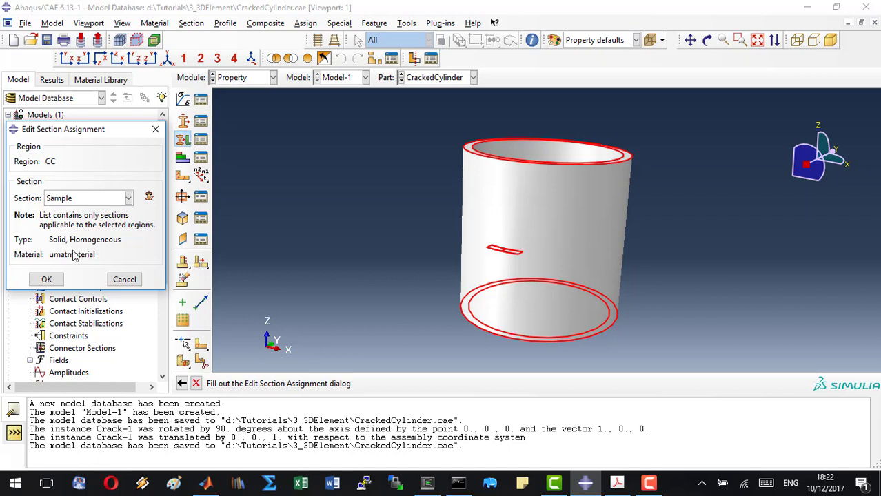
click(47, 280)
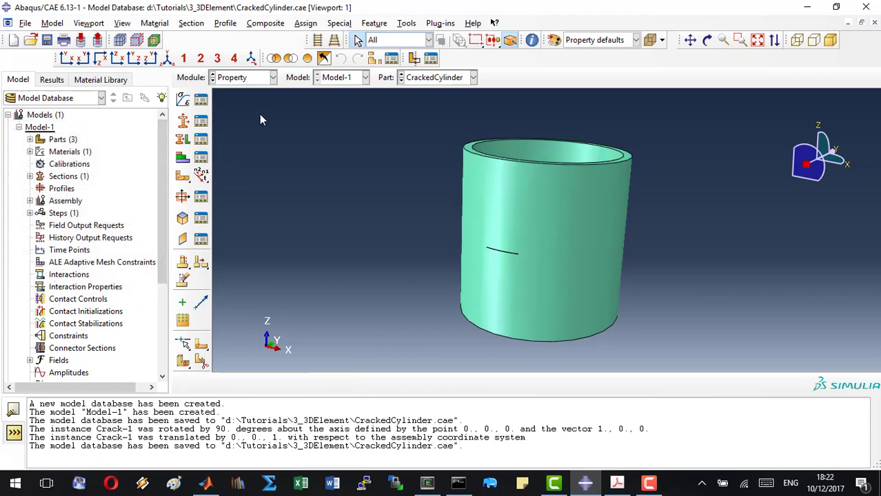
Switch to the Assembly module and create a datum point by coordinates, centered above the cylinder's open upper end.
click(254, 78)
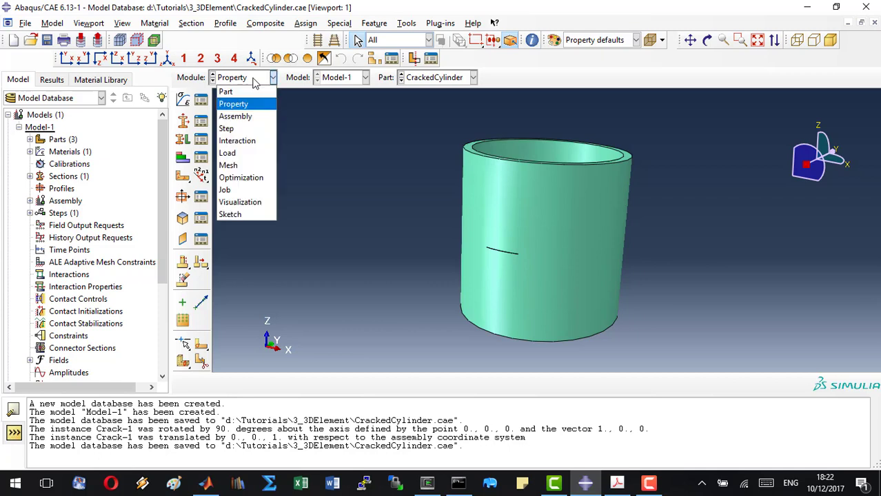
click(251, 117)
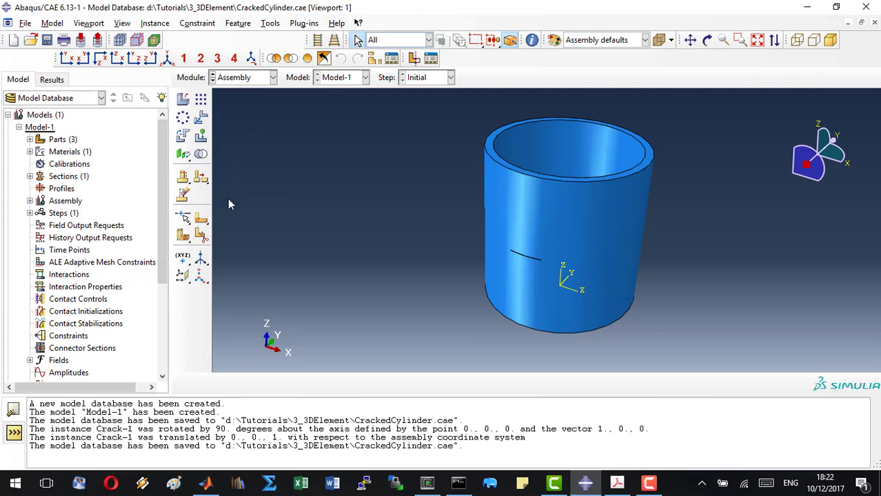
click(184, 259)
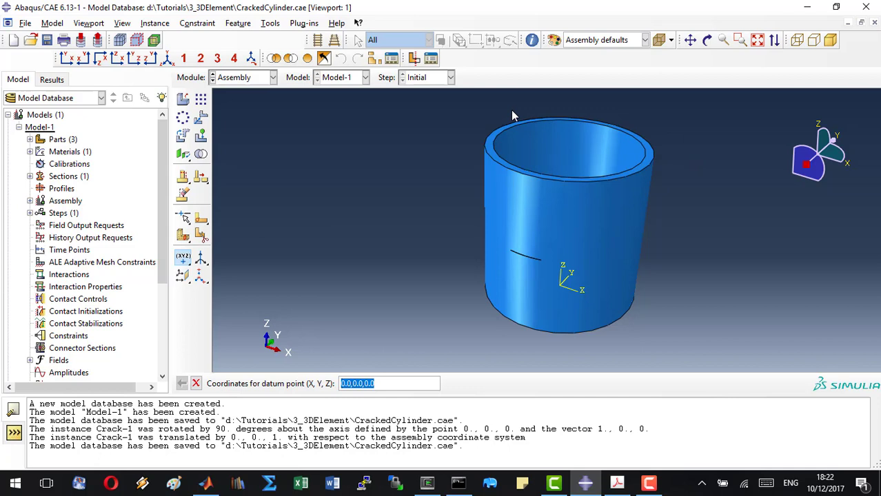
click(382, 384)
key(Return)
Create a reference point at the datum point above the cylinder.
click(723, 40)
click(711, 43)
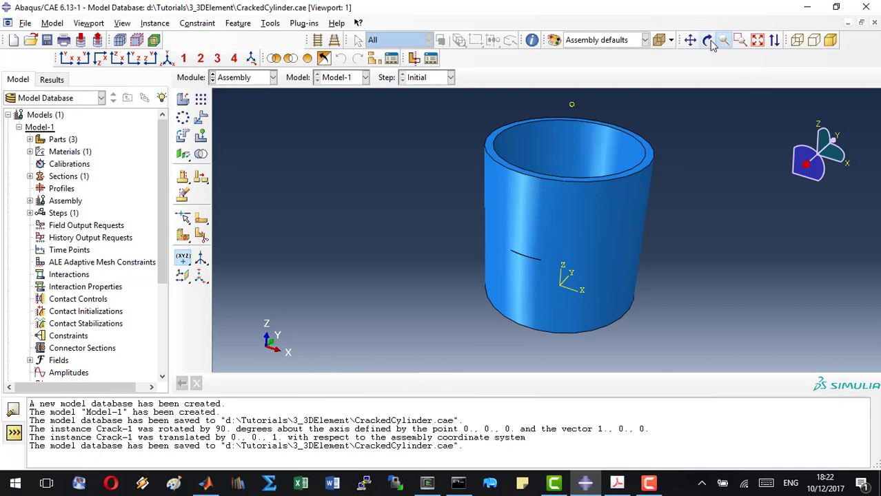
drag(560, 287, 566, 253)
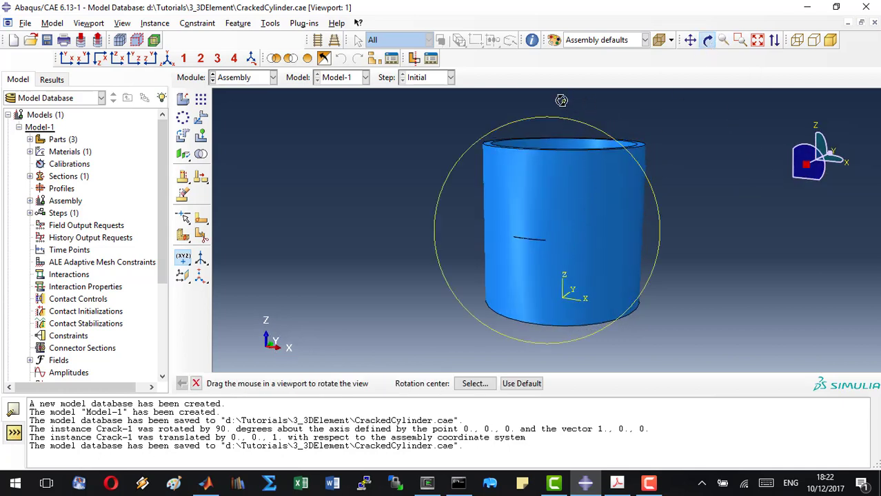
drag(561, 101, 477, 227)
click(270, 24)
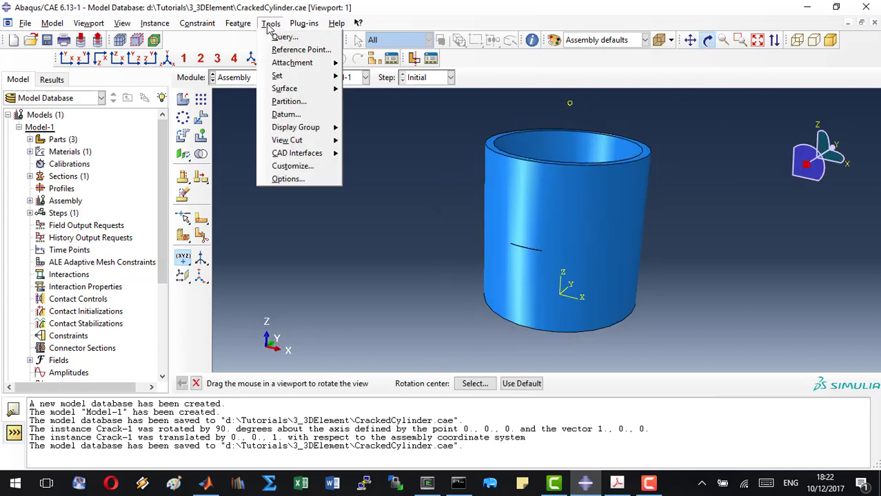
click(297, 49)
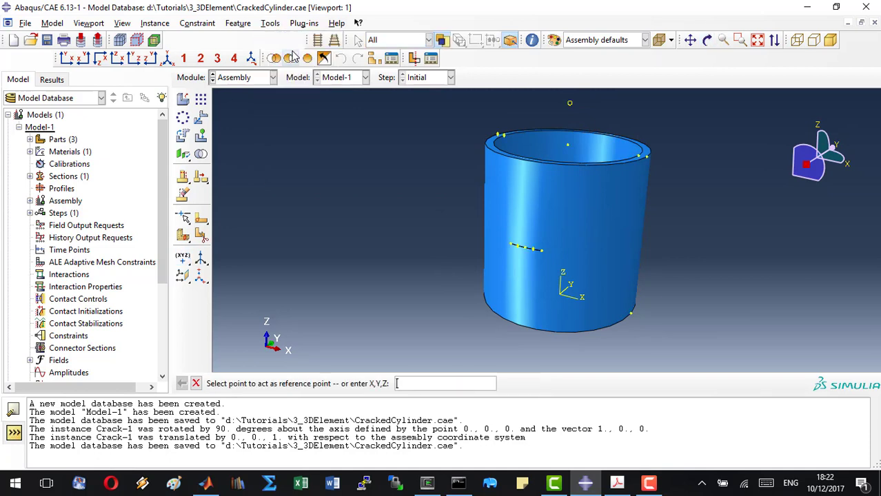
click(569, 102)
Create an assembly geometry set named RP containing the reference point above the cylinder.
click(30, 201)
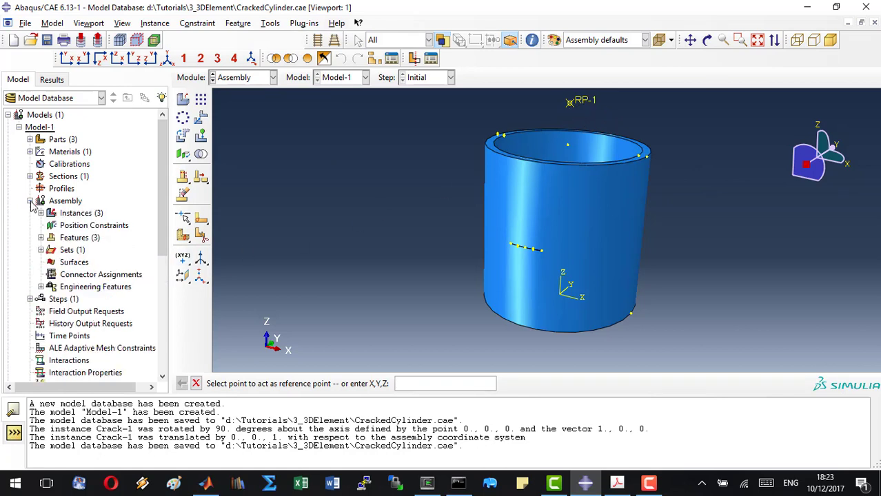
click(72, 253)
double_click(71, 253)
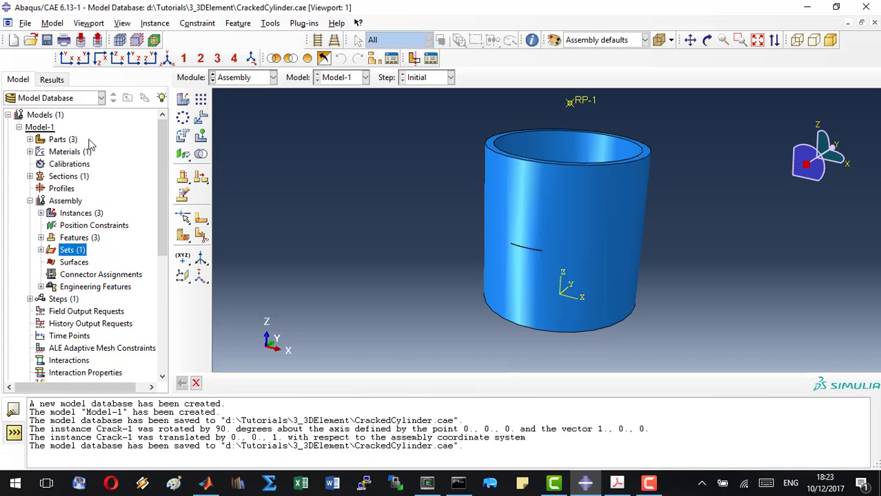
right_click(68, 256)
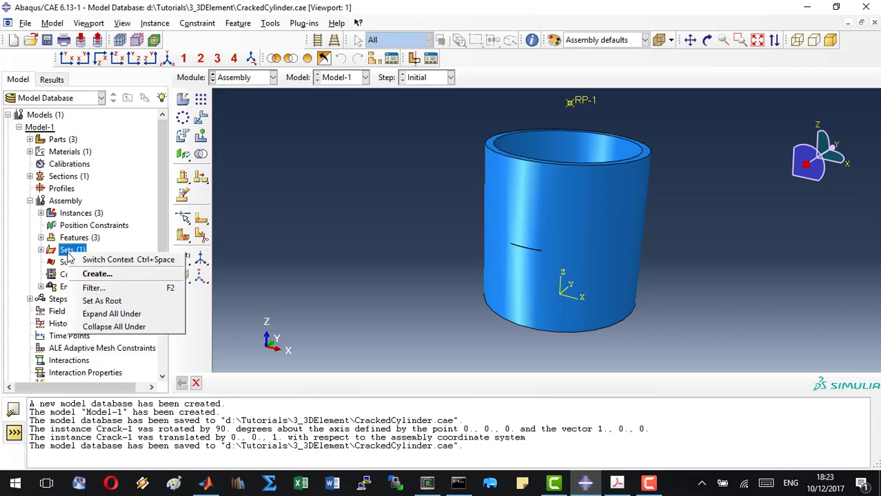
click(97, 274)
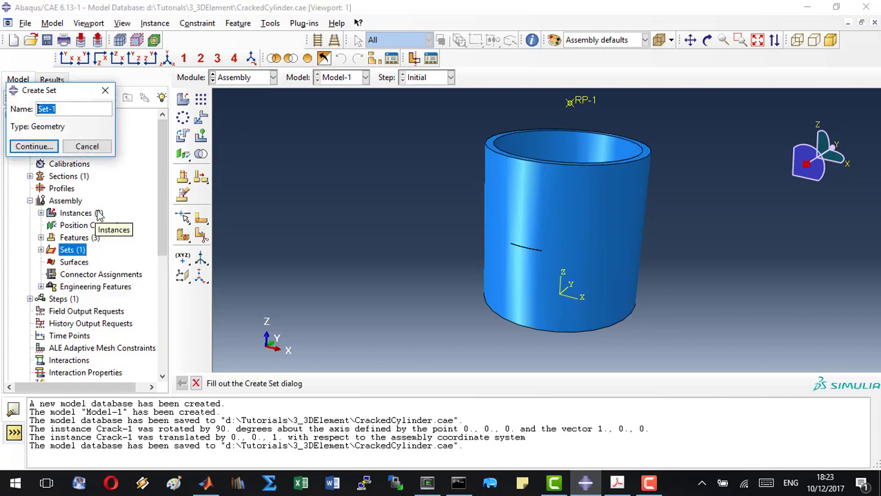
text(RP)
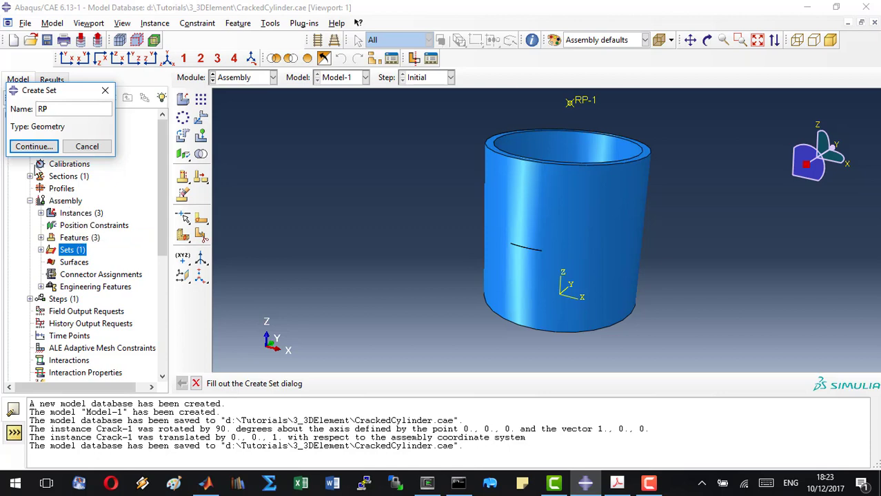
click(33, 147)
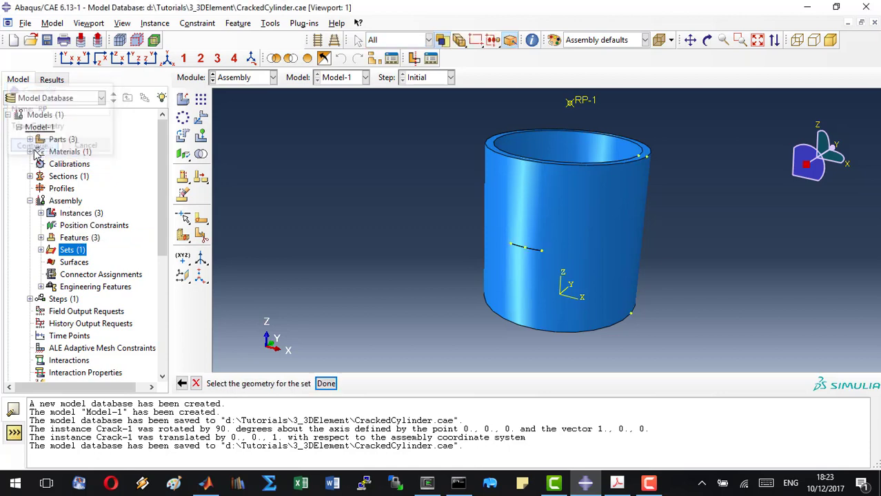
click(576, 102)
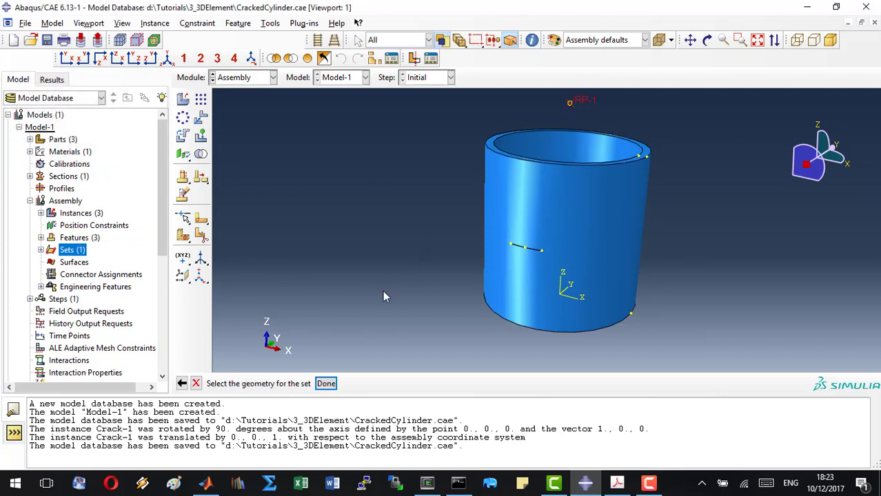
click(325, 384)
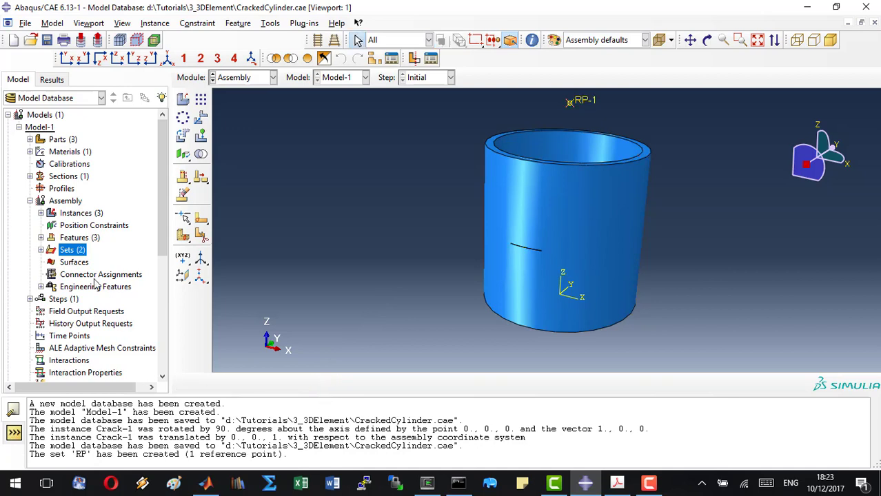
Create an assembly geometry set named TOP containing the ring-shaped face at the cylinder's upper end.
right_click(80, 252)
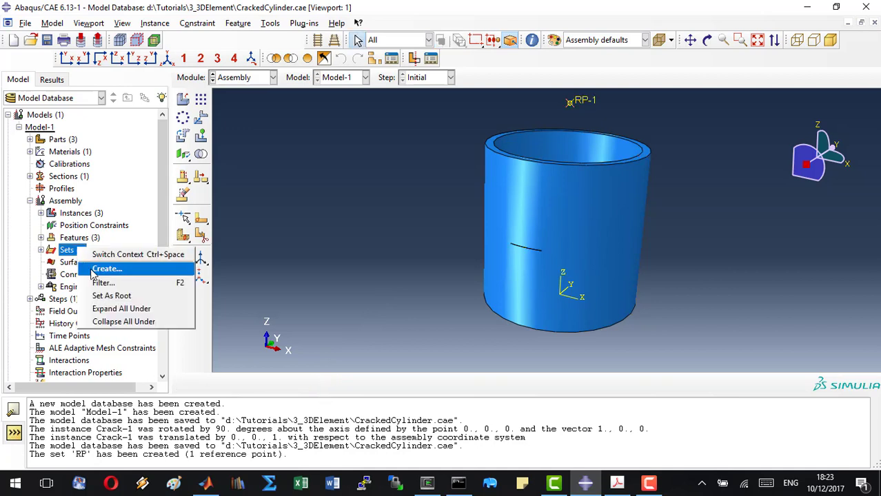
click(107, 269)
text(TOP)
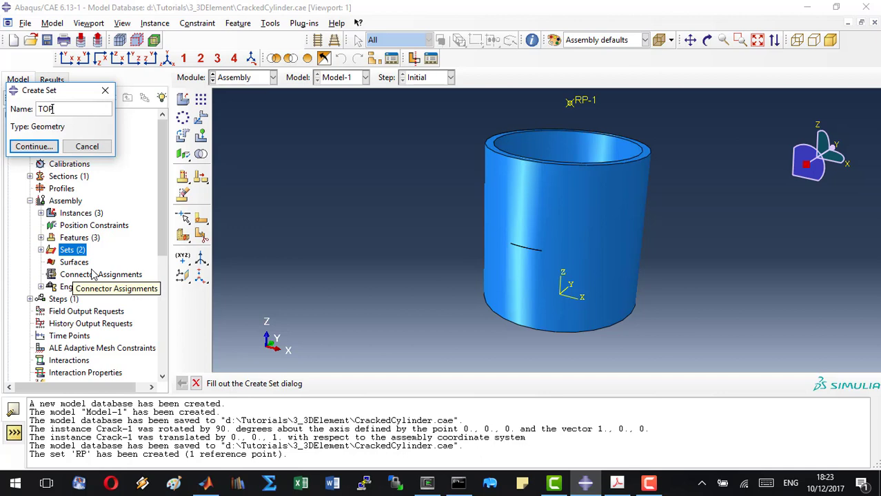
click(36, 146)
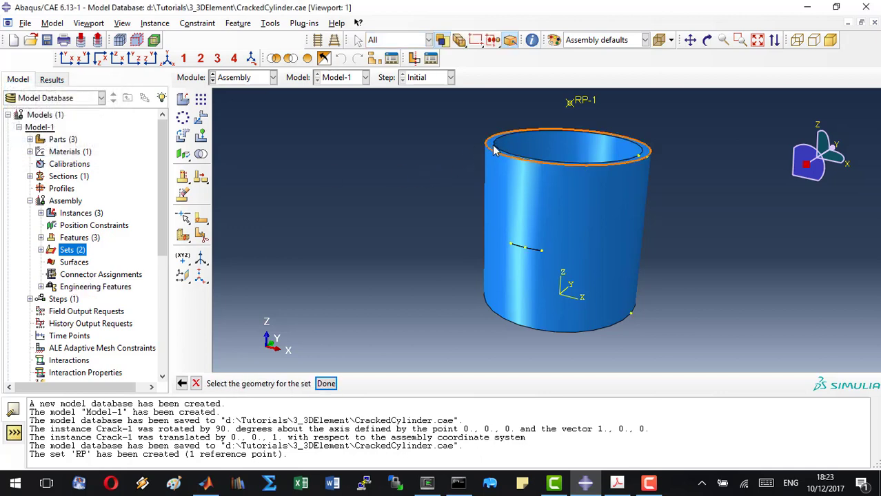
scroll(493, 152, down, 2)
scroll(493, 152, up, 5)
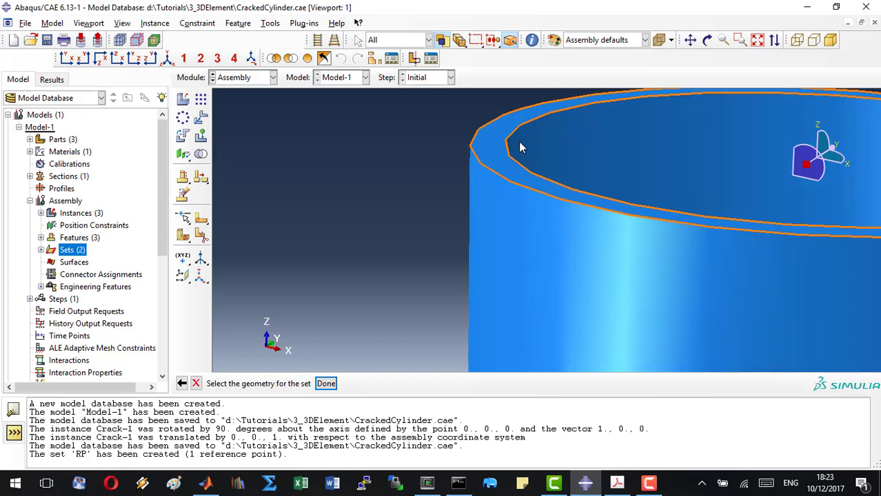
click(489, 149)
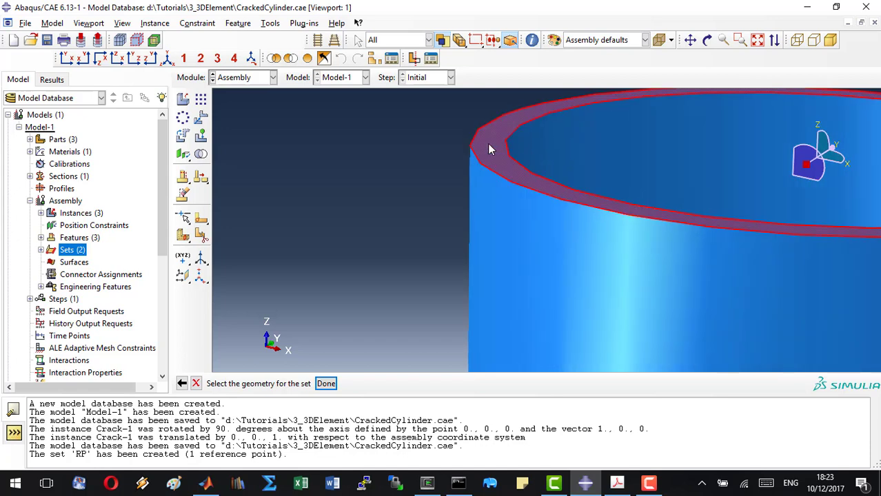
click(325, 383)
Create an assembly geometry set named BTM containing the ring-shaped face at the cylinder's lower end.
scroll(333, 260, down, 5)
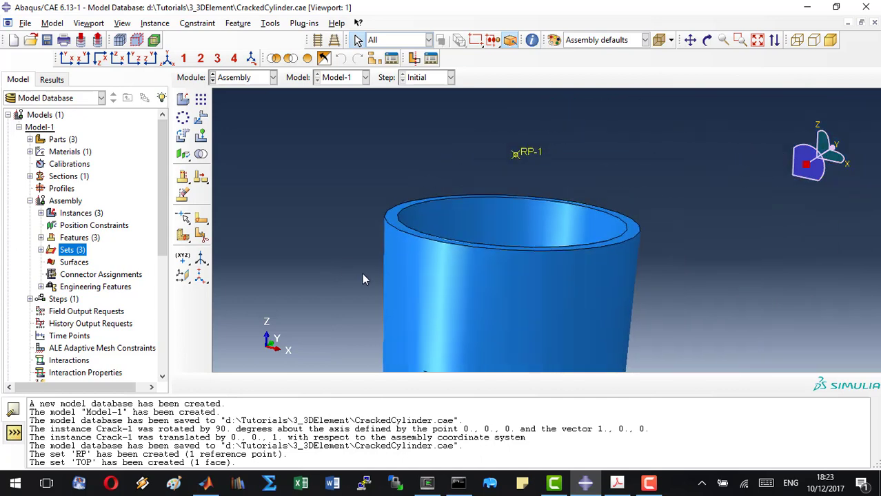
scroll(488, 126, down, 3)
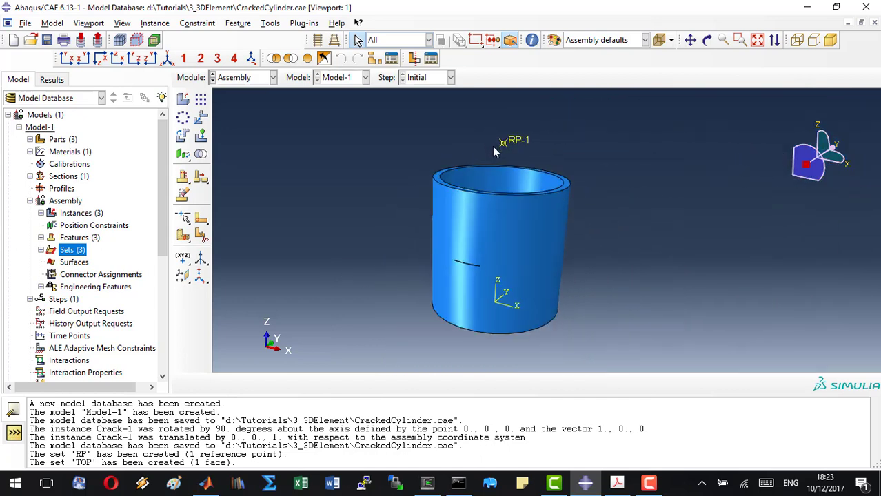
right_click(81, 250)
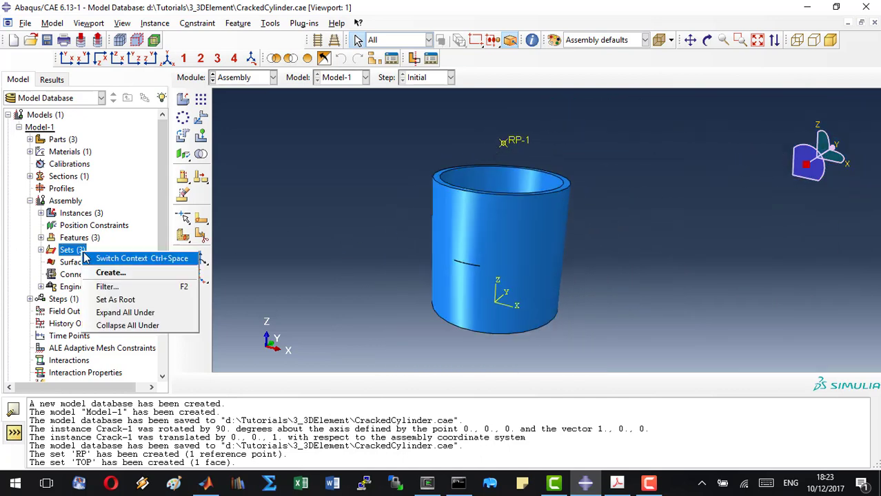
click(109, 273)
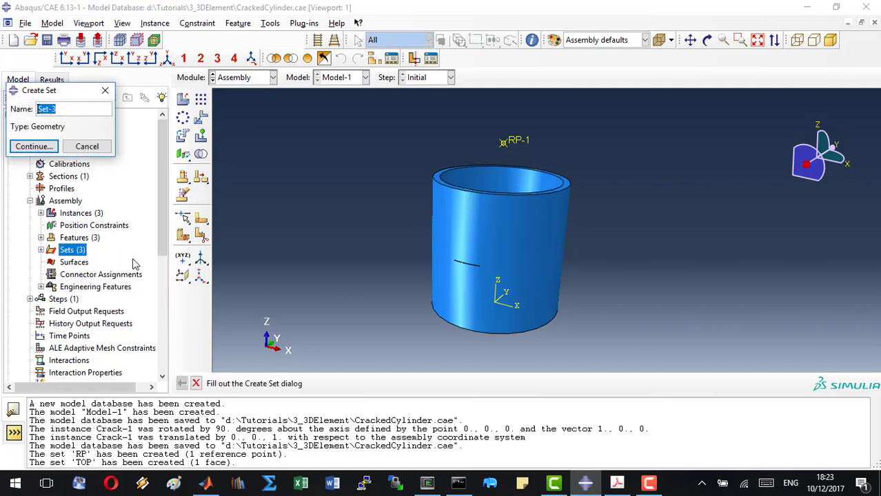
text(BTM)
click(706, 40)
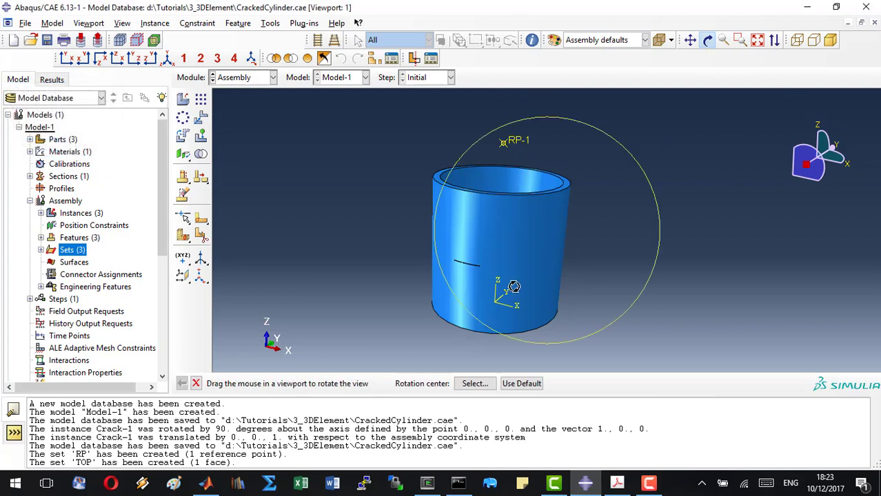
drag(512, 286, 537, 200)
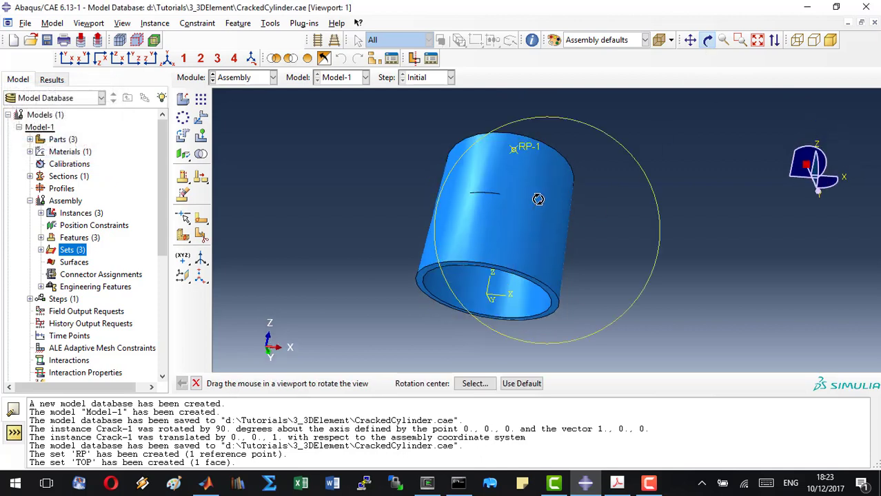
click(195, 383)
scroll(424, 317, down, 1)
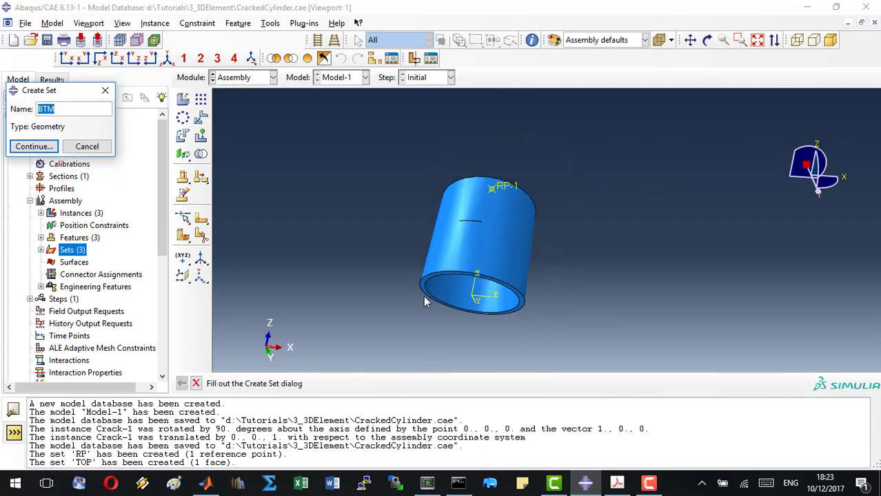
scroll(415, 294, up, 5)
scroll(424, 279, up, 3)
click(442, 232)
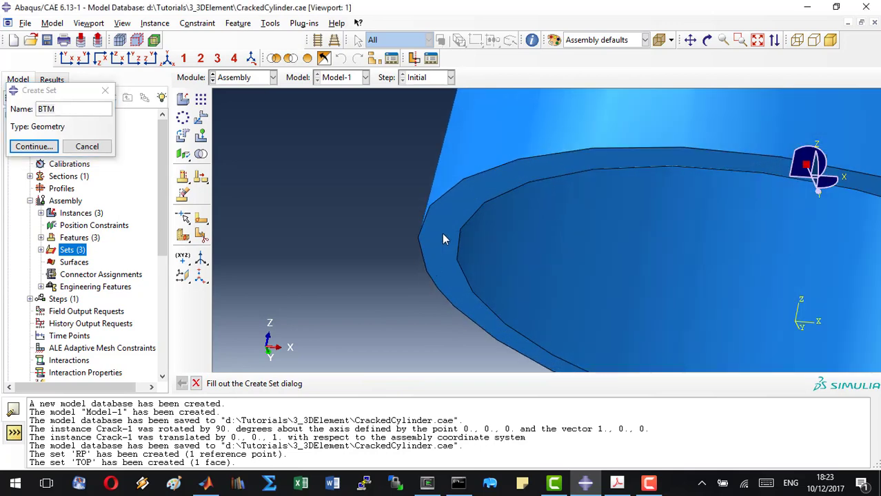
click(33, 146)
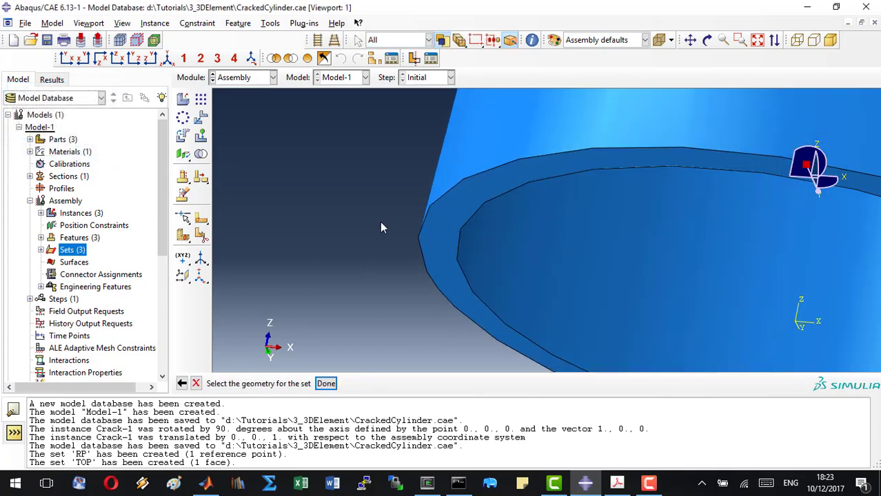
click(442, 231)
click(325, 384)
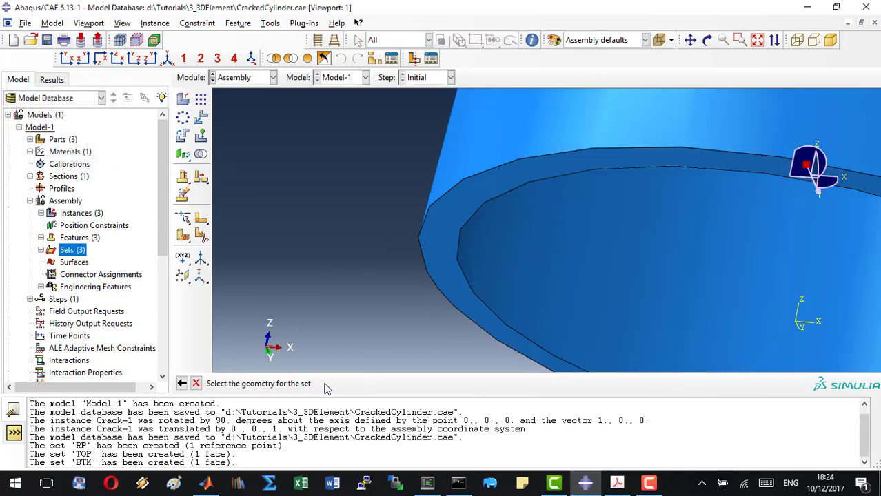
Switch to the Step module and create a Static, General step following the Initial step.
click(757, 42)
click(706, 43)
drag(536, 220, 618, 207)
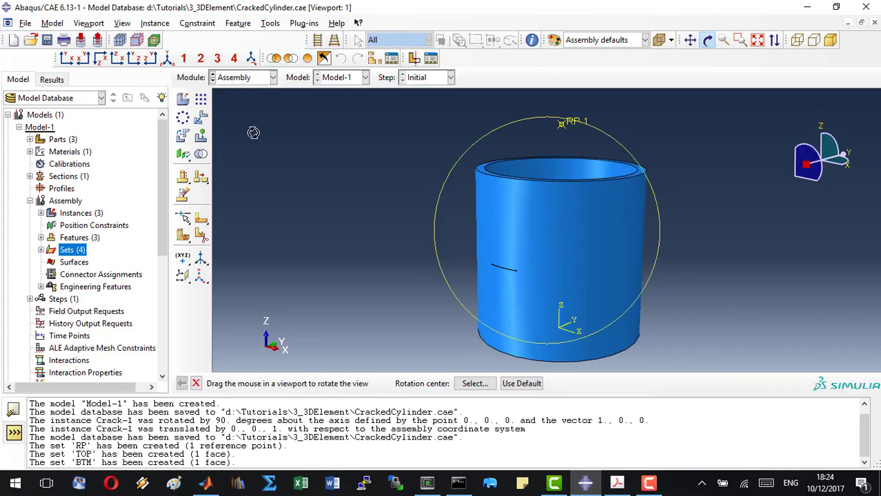
click(244, 79)
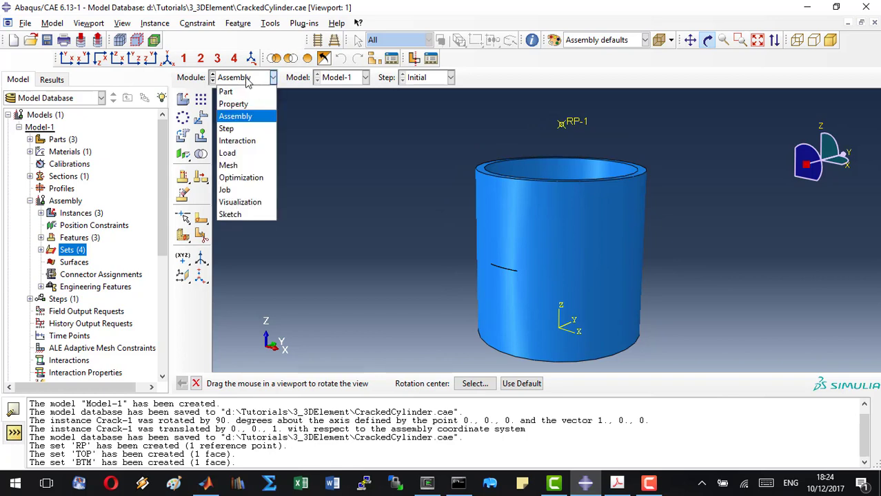
click(250, 131)
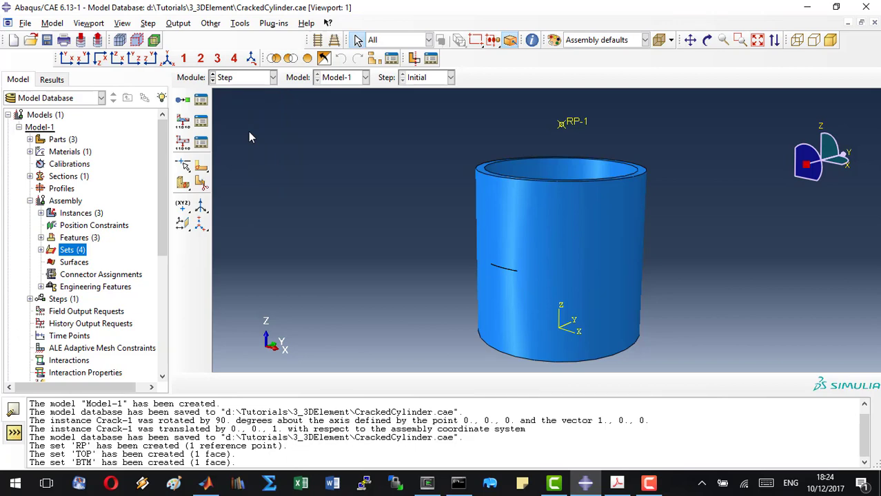
click(184, 99)
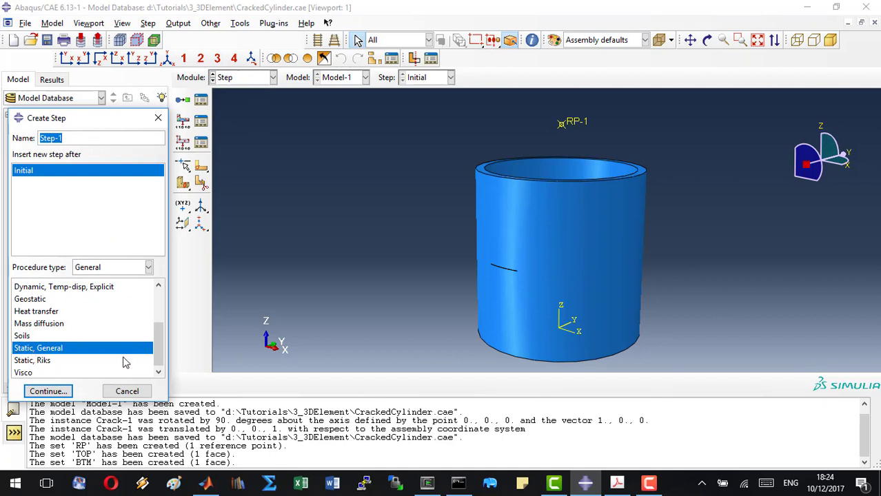
click(56, 393)
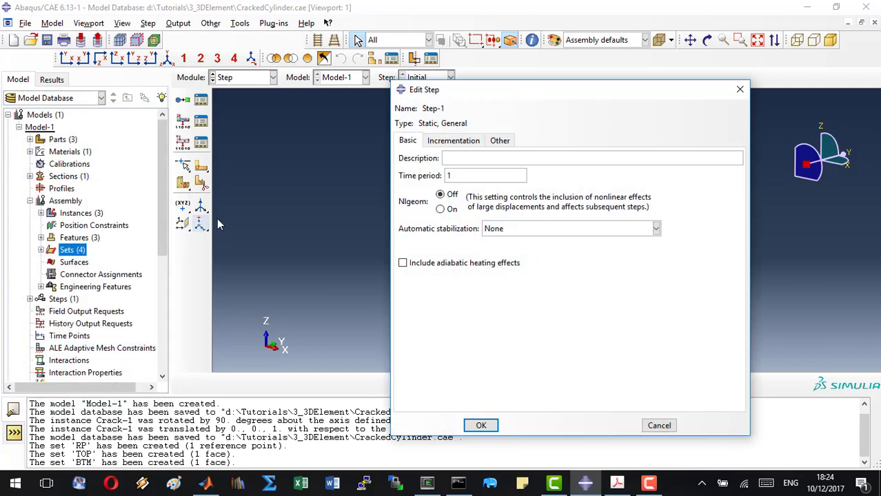
Set the step's time period to 2, use fixed incrementation with at most 200 increments, and define the increment size.
double_click(476, 177)
click(456, 142)
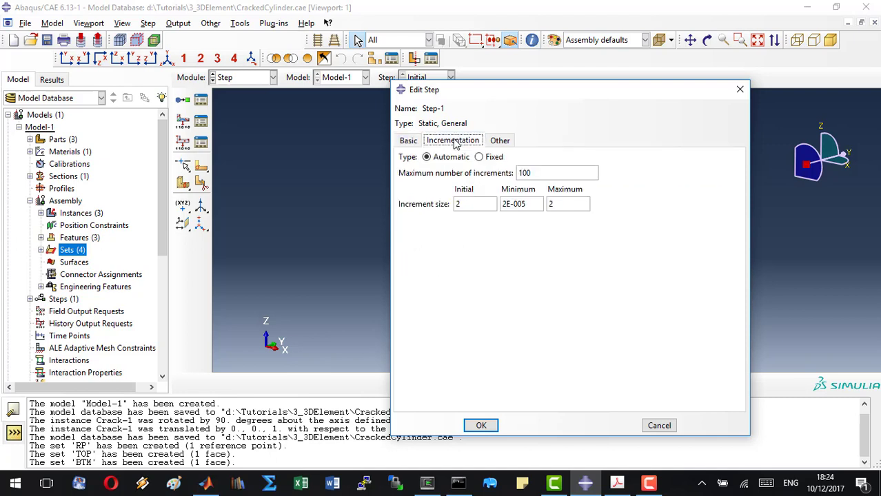
click(494, 158)
drag(545, 173, 483, 172)
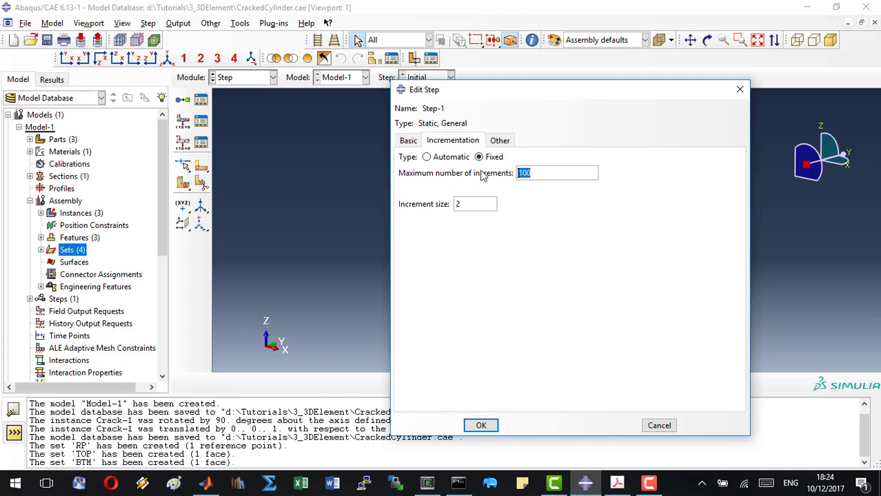
text(200)
drag(468, 204, 430, 206)
click(480, 426)
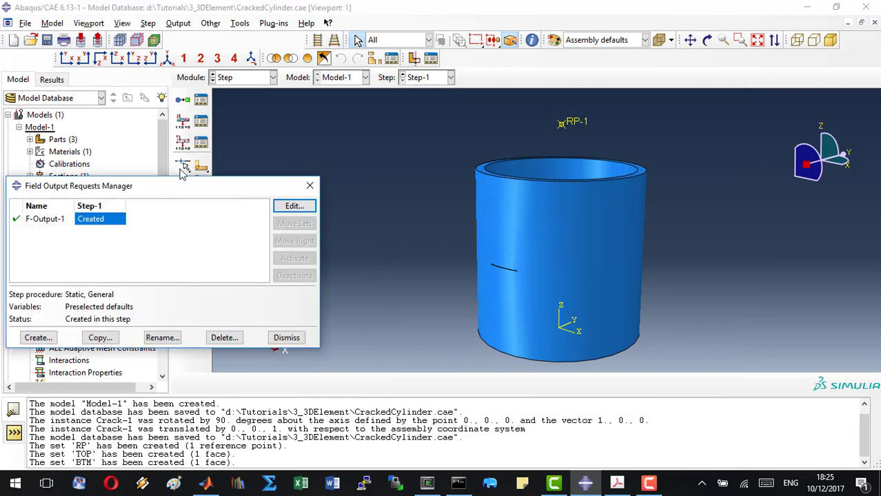
Edit the existing whole-model field output request so that it outputs only the variable U.
click(289, 209)
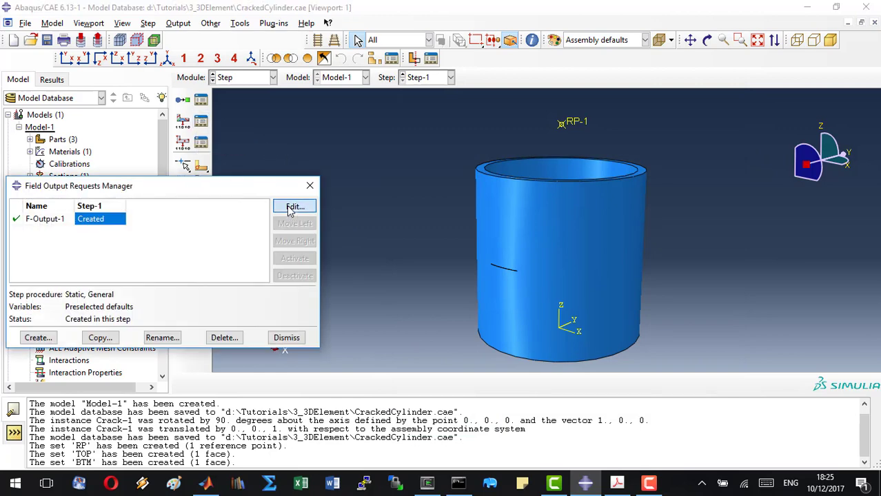
click(256, 187)
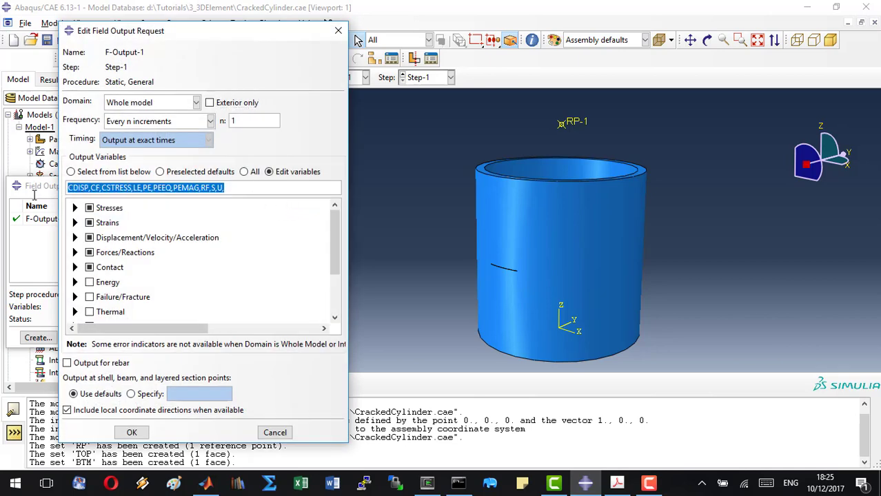
text(U)
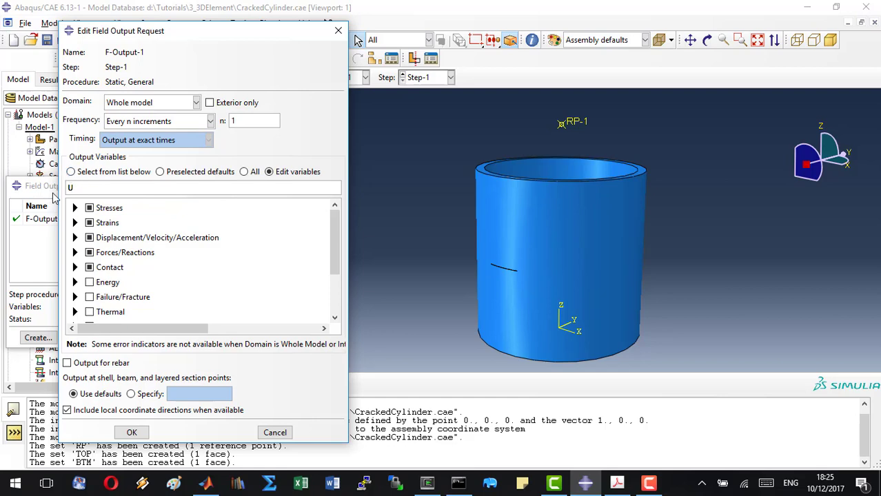
click(131, 432)
Create a field output request named RP in Step-1 that outputs RF for the set RP.
click(38, 338)
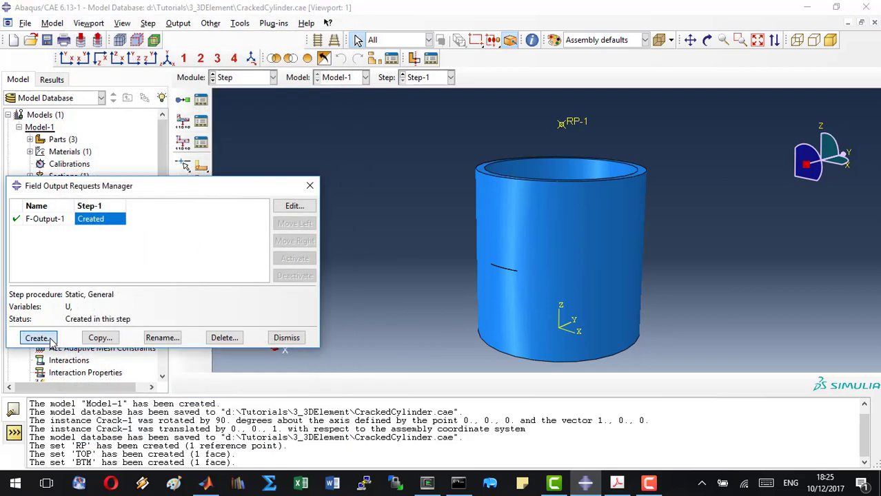
text(RP)
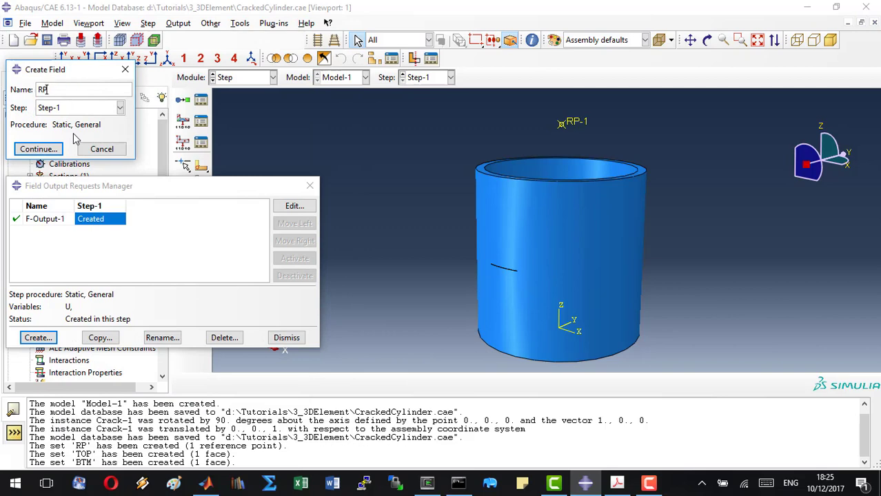
click(39, 149)
click(142, 104)
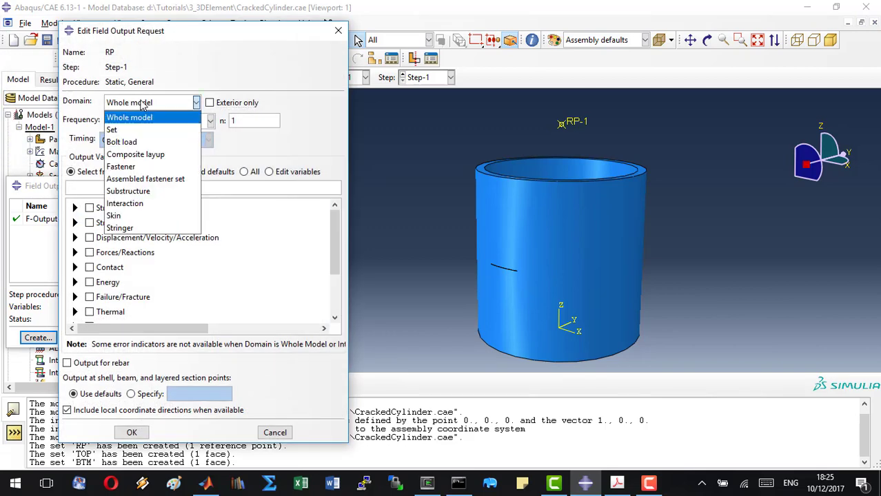
click(113, 129)
click(224, 103)
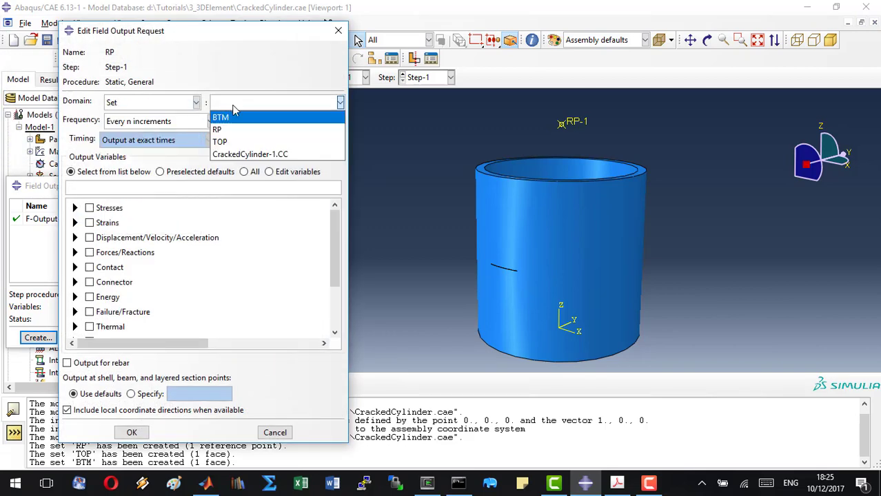
click(242, 131)
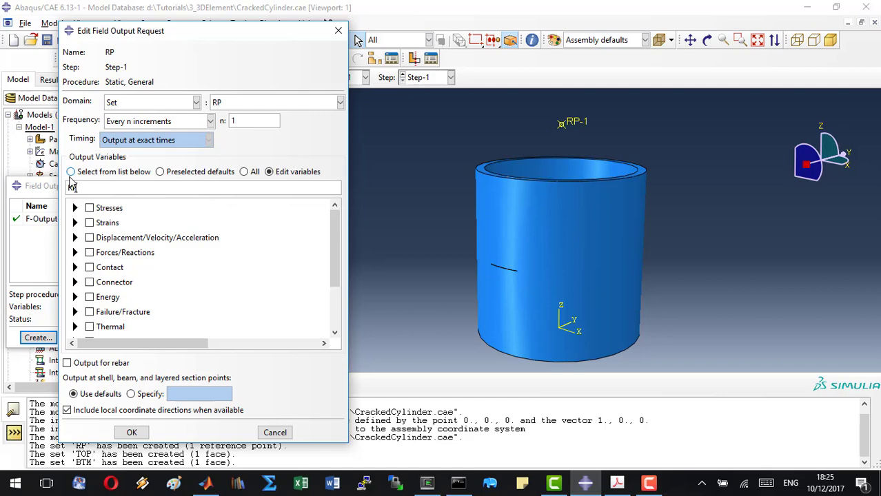
click(132, 433)
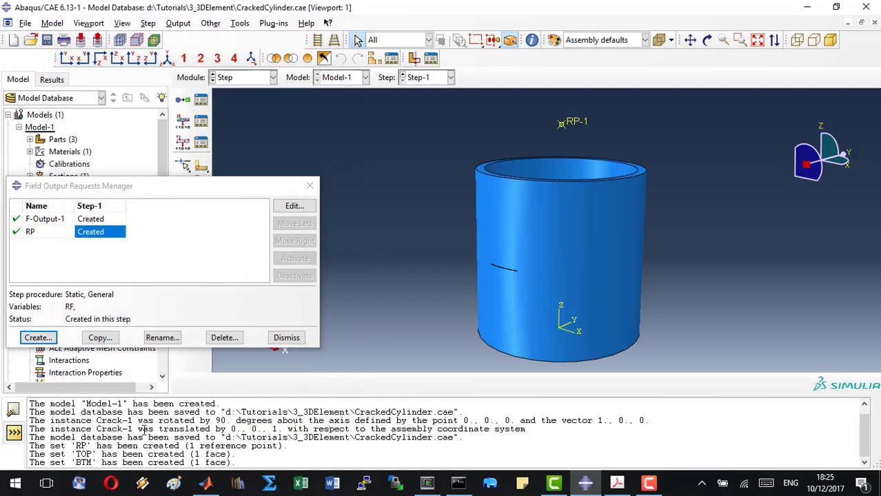
click(288, 340)
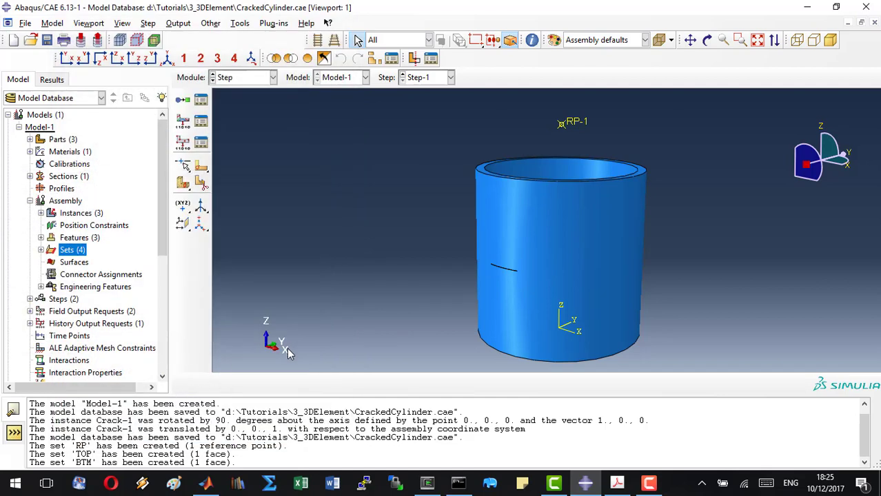
Save the model database and switch to the Interaction module.
key(ctrl+s)
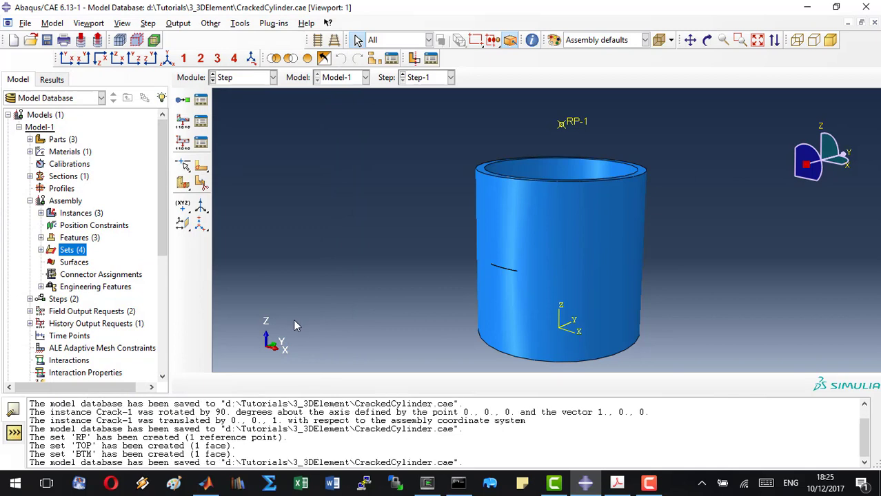
click(251, 80)
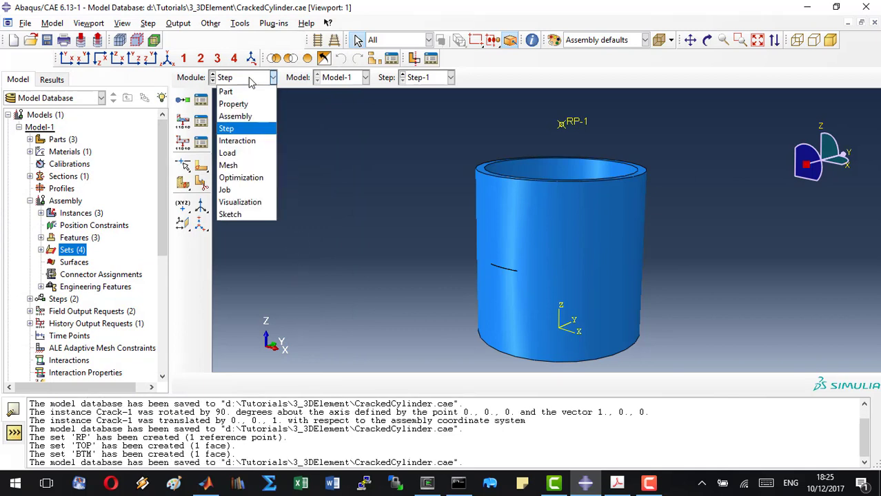
click(249, 141)
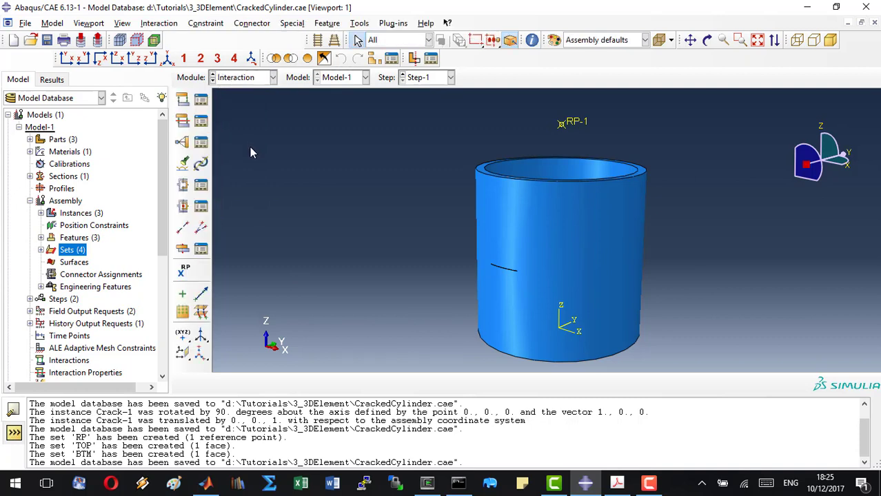
click(485, 174)
Create an Equation constraint and define its first term with the set TOP and DOF 3.
click(181, 143)
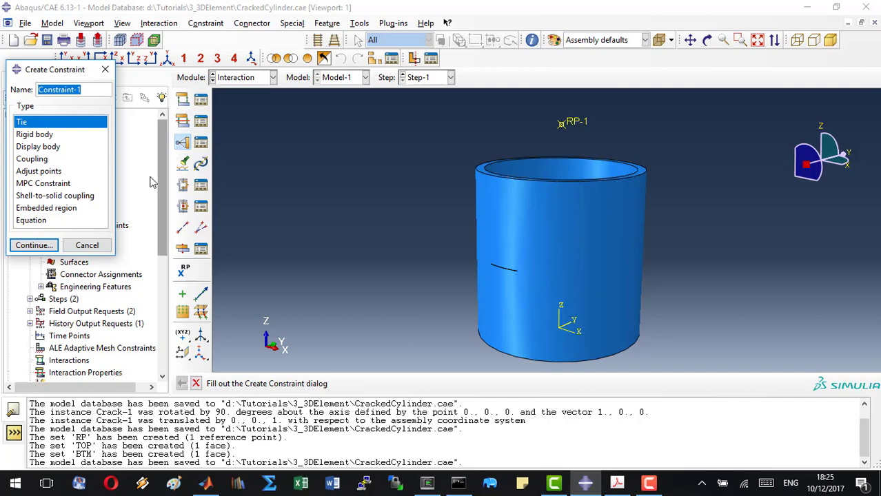
click(59, 221)
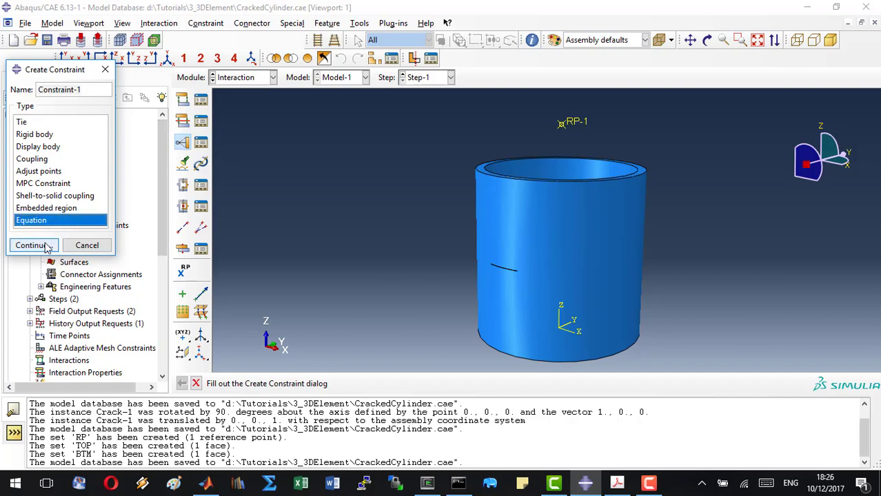
click(46, 247)
drag(103, 101, 248, 107)
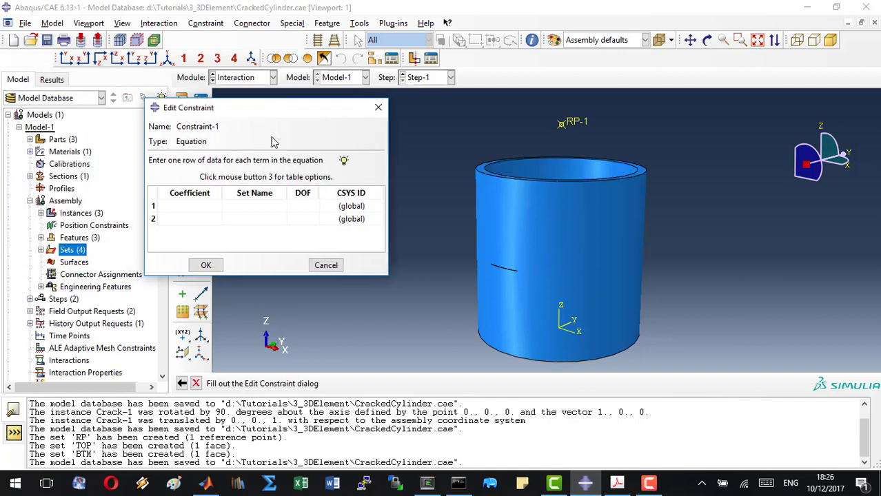
click(266, 205)
click(266, 205)
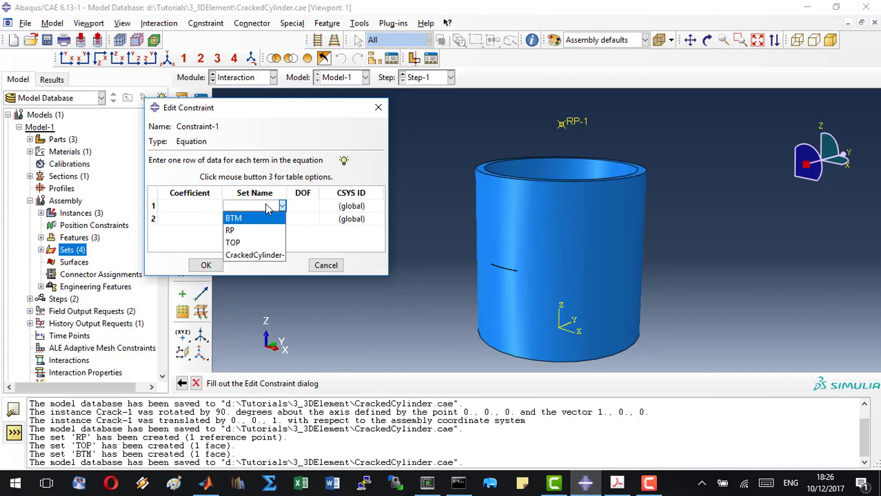
click(246, 243)
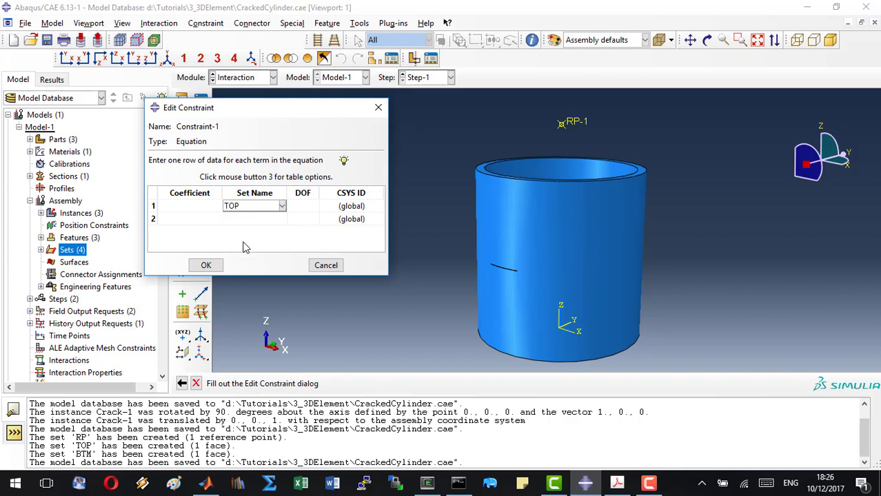
click(308, 208)
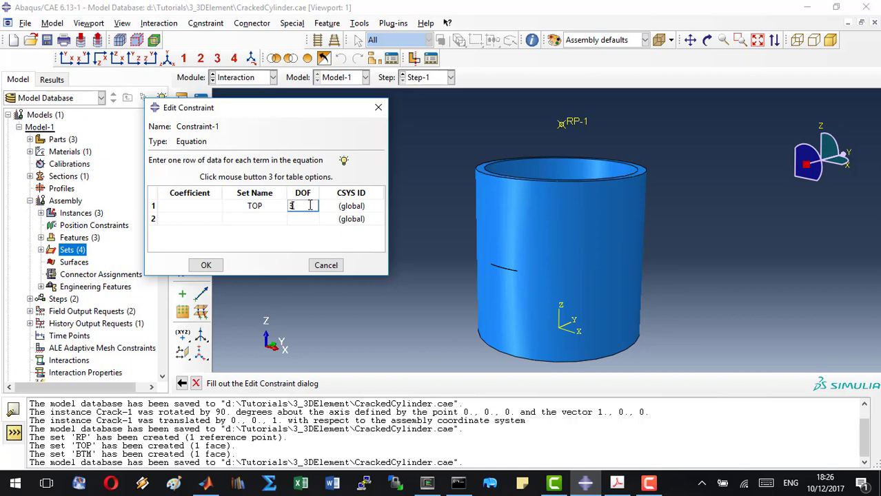
Define the second term of the equation constraint with the set RP and DOF 3.
click(306, 219)
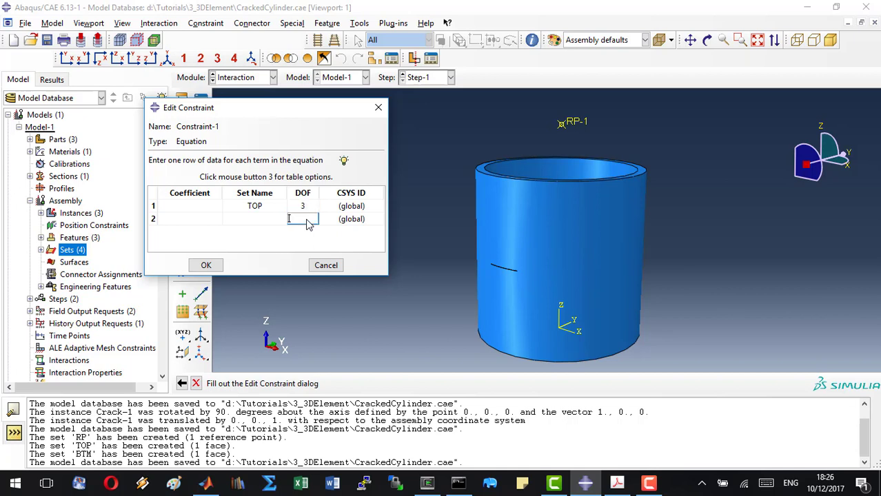
text(3)
click(272, 220)
click(282, 219)
click(257, 242)
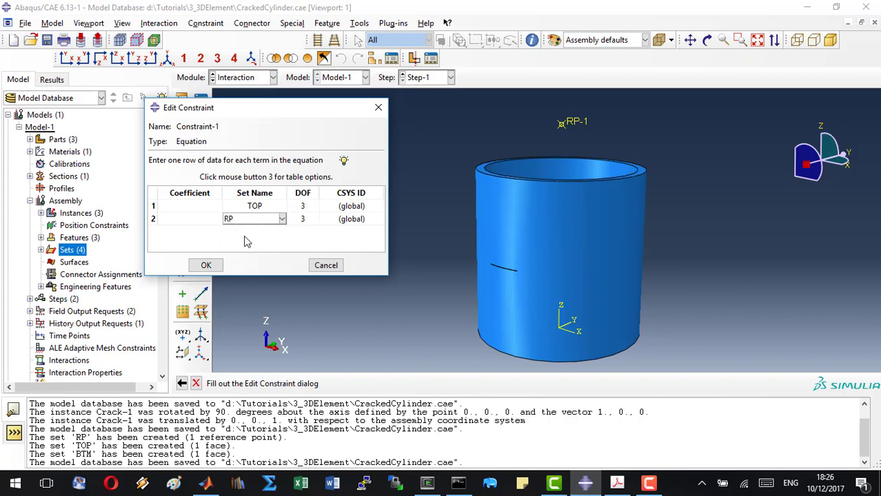
Give the TOP term a coefficient of 1 and the RP term a negative coefficient, and accept the equation constraint.
click(194, 210)
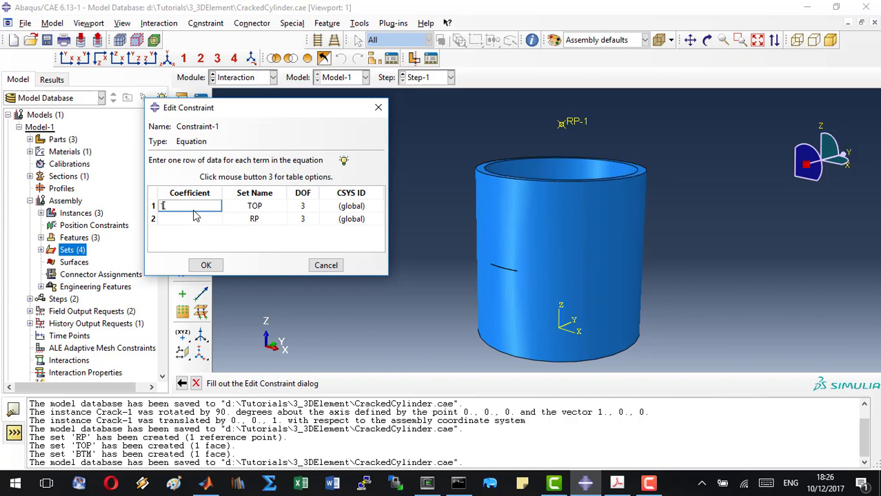
text(1)
click(171, 220)
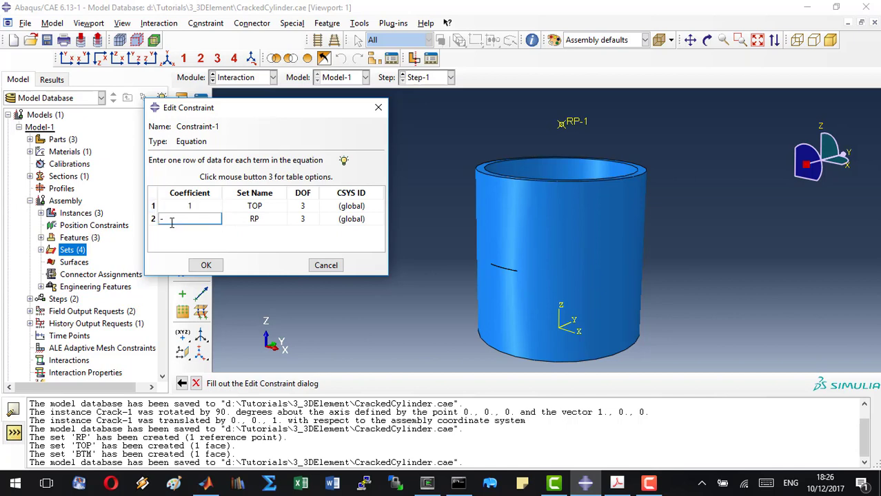
click(206, 266)
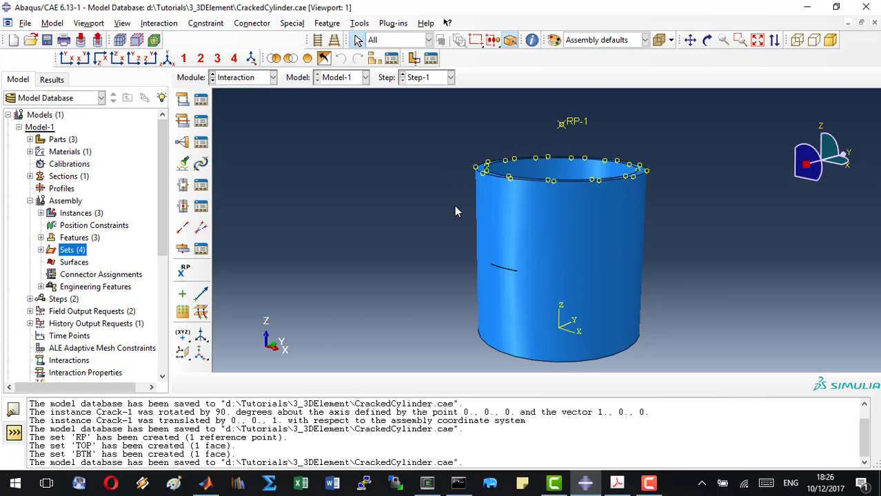
Save the model database and switch to the Load module.
key(ctrl+s)
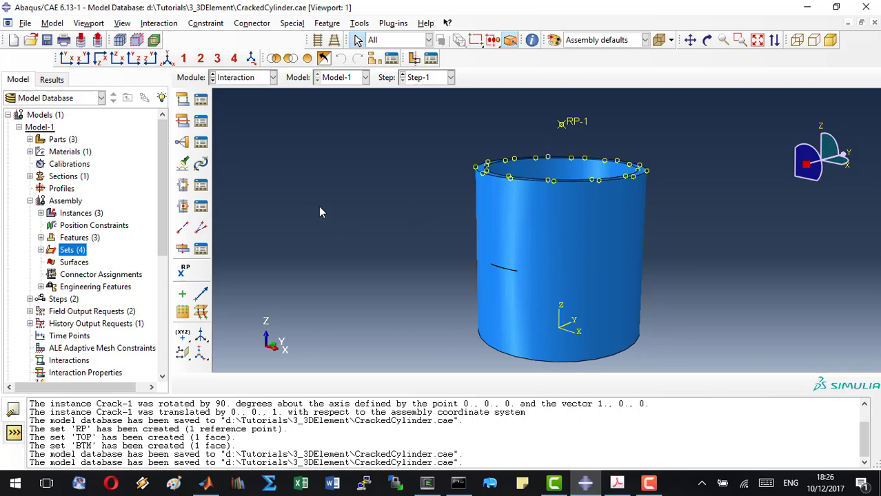
click(259, 80)
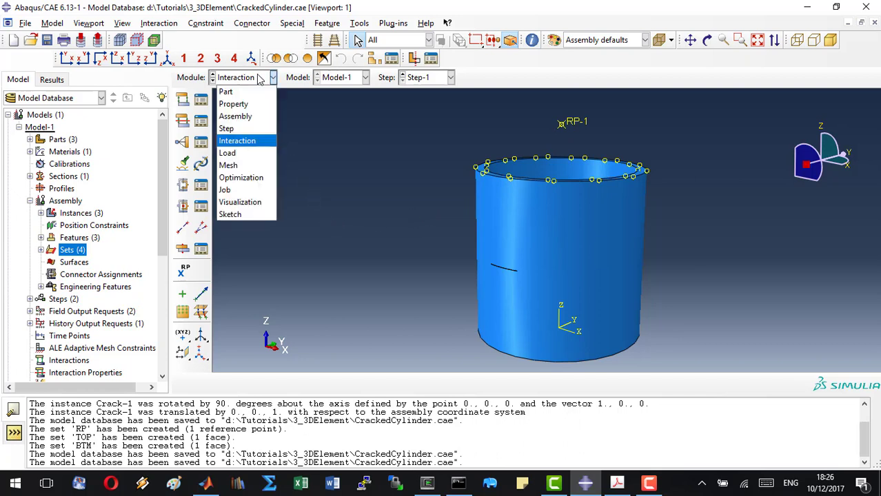
click(251, 150)
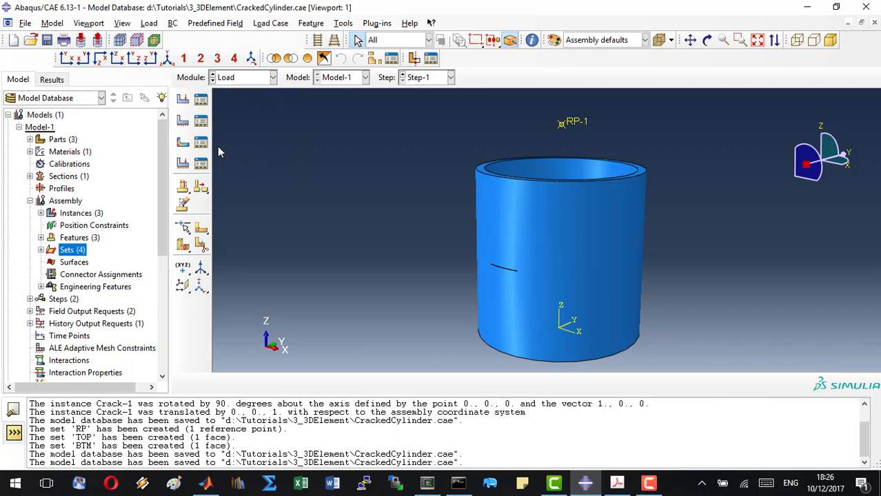
Create a Displacement/Rotation boundary condition named FIX_BTM in Step-1 and apply it to the set BTM.
click(183, 122)
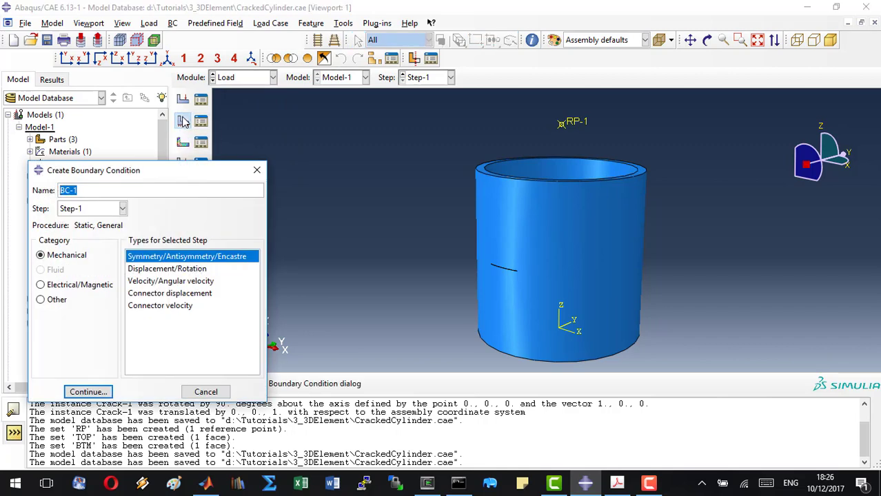
click(156, 271)
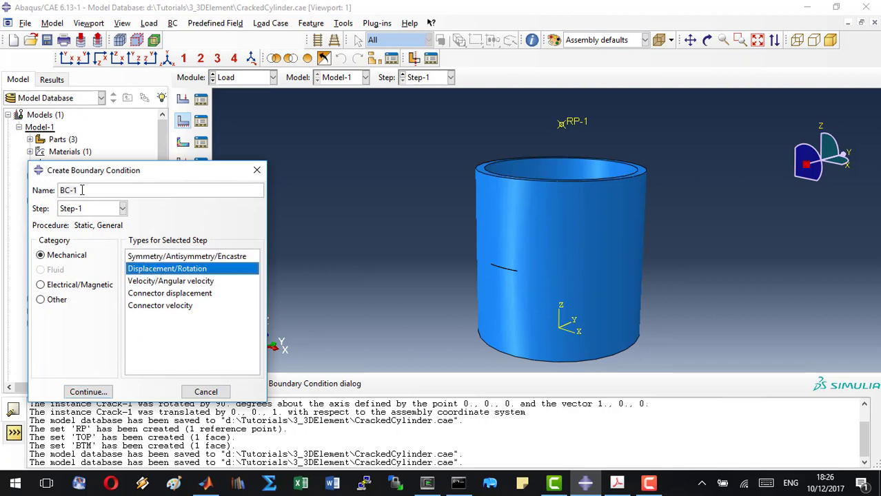
drag(97, 191, 24, 190)
text(Fl)
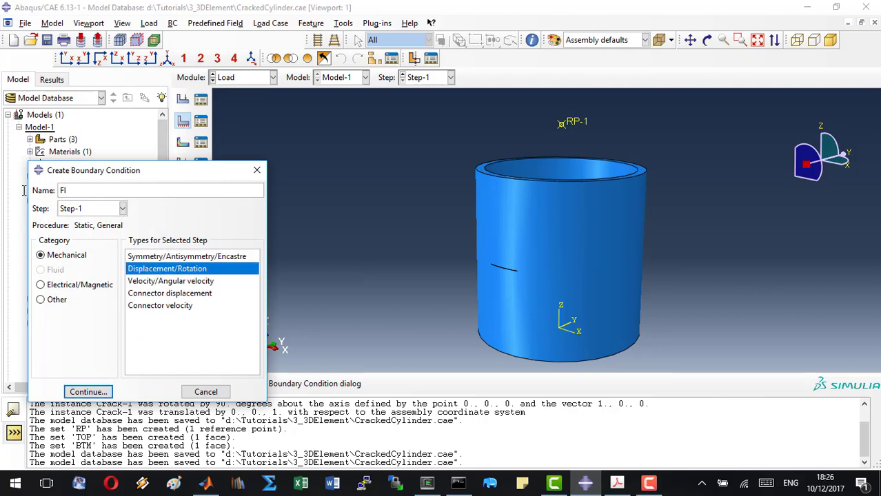
text(X_BTM)
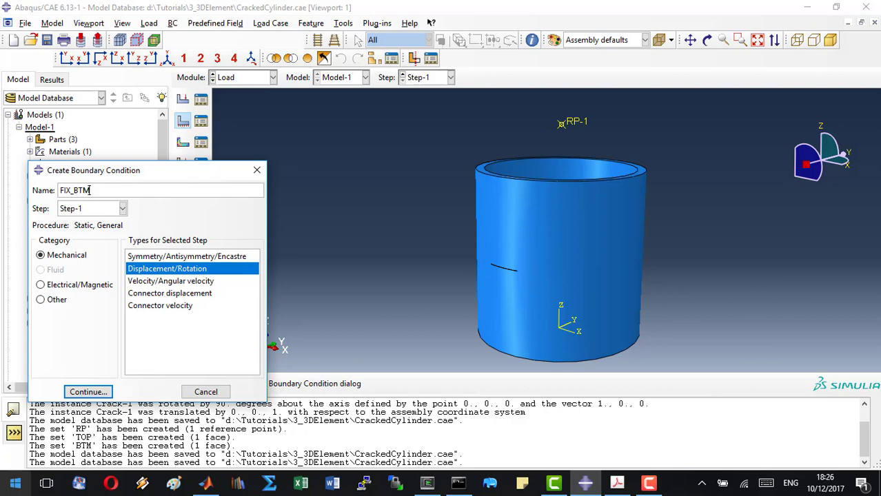
click(88, 392)
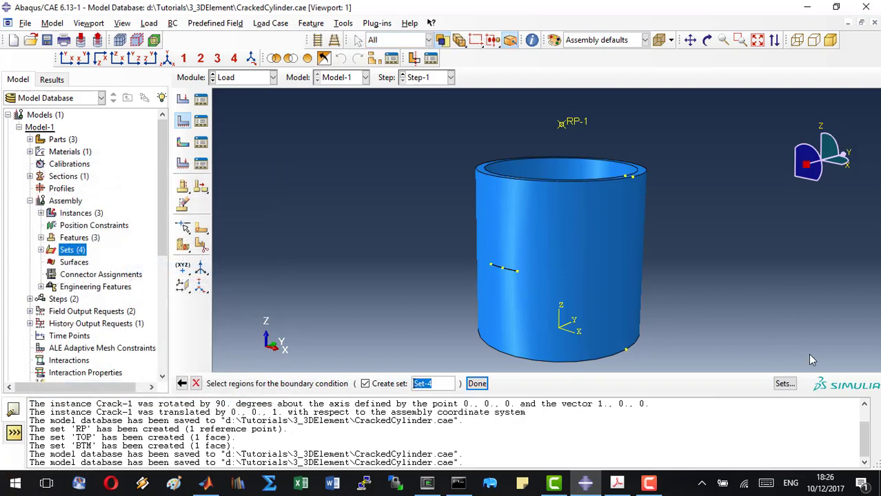
click(783, 384)
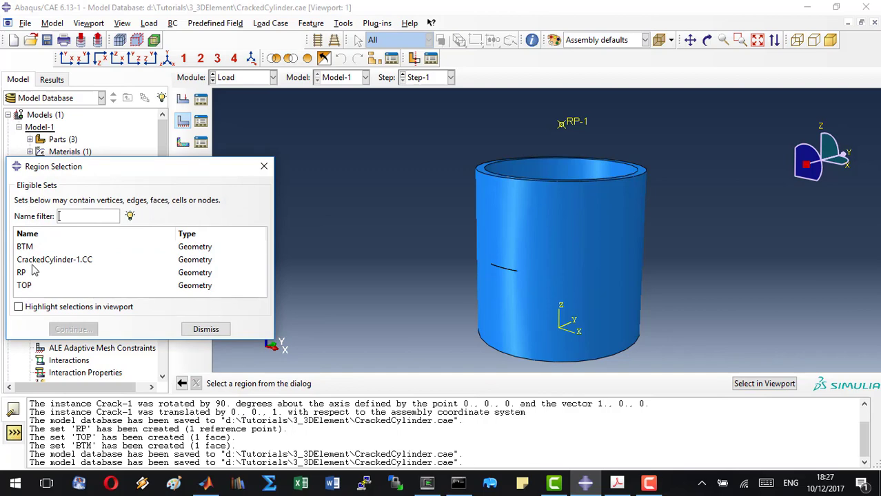
double_click(25, 247)
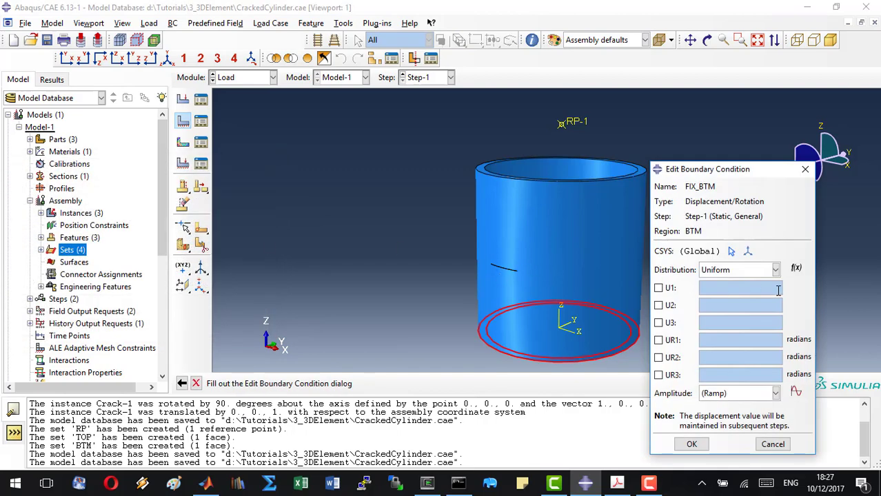
Constrain U1, U2 and U3 to 0 in the FIX_BTM boundary condition and accept it.
click(665, 288)
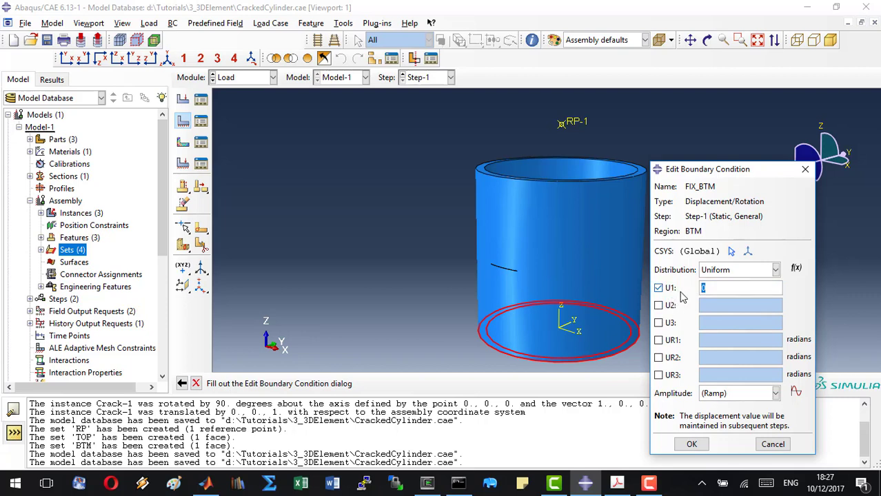
click(669, 307)
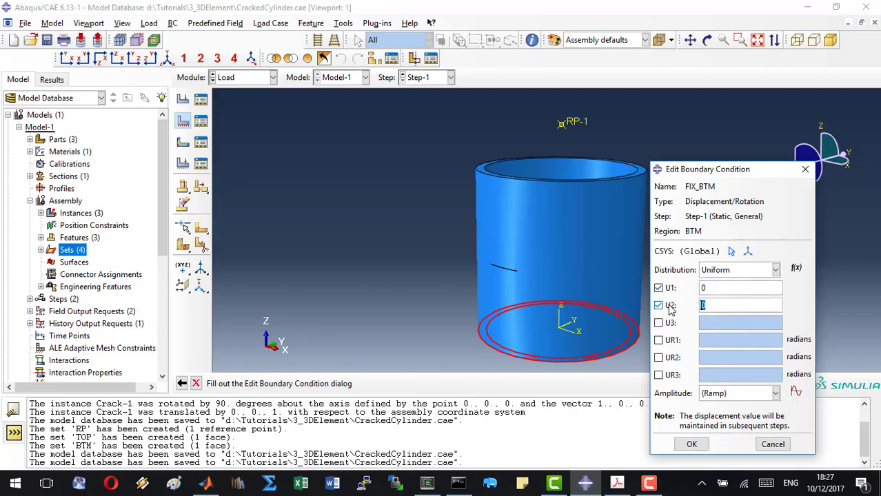
click(669, 324)
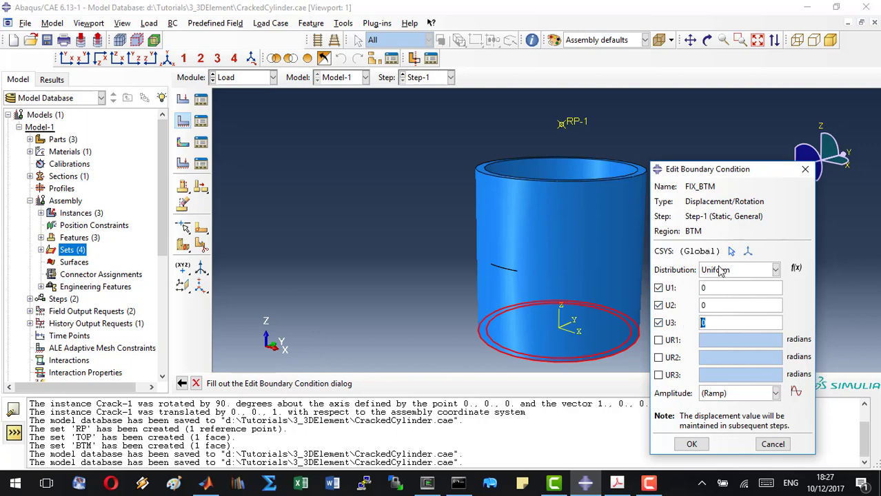
click(691, 444)
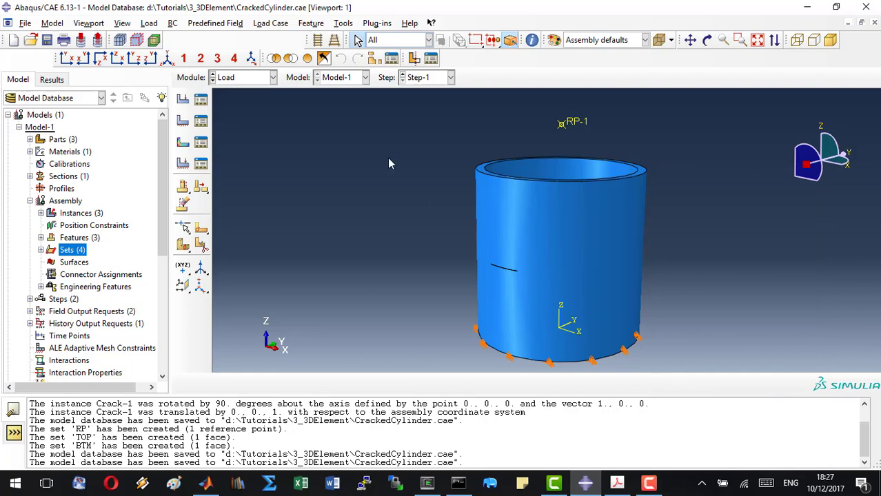
Create a Displacement/Rotation boundary condition named FIX_TOP in Step-1 on the set TOP, with U1 and U2 constrained to 0.
click(183, 120)
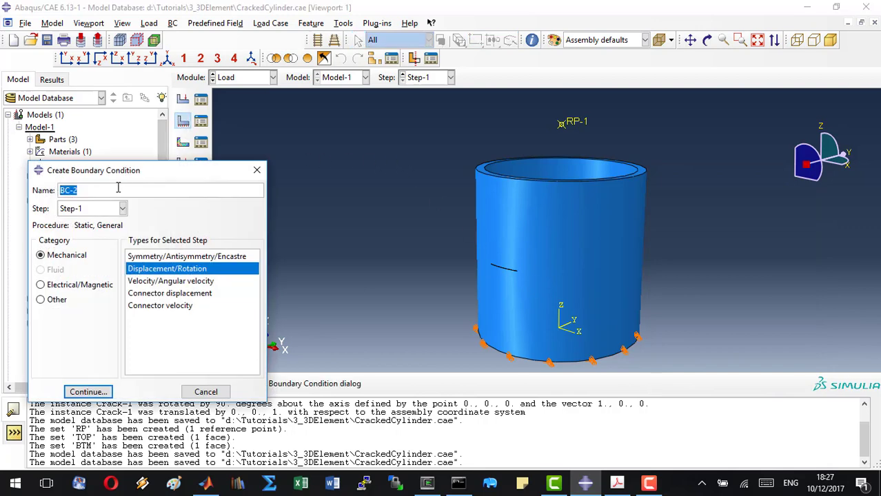
text(FlX_TOP)
click(89, 391)
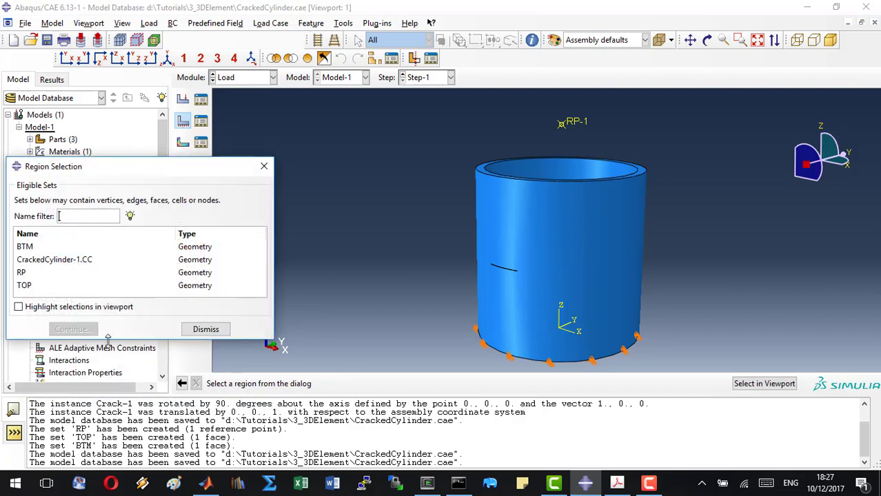
click(25, 286)
click(73, 329)
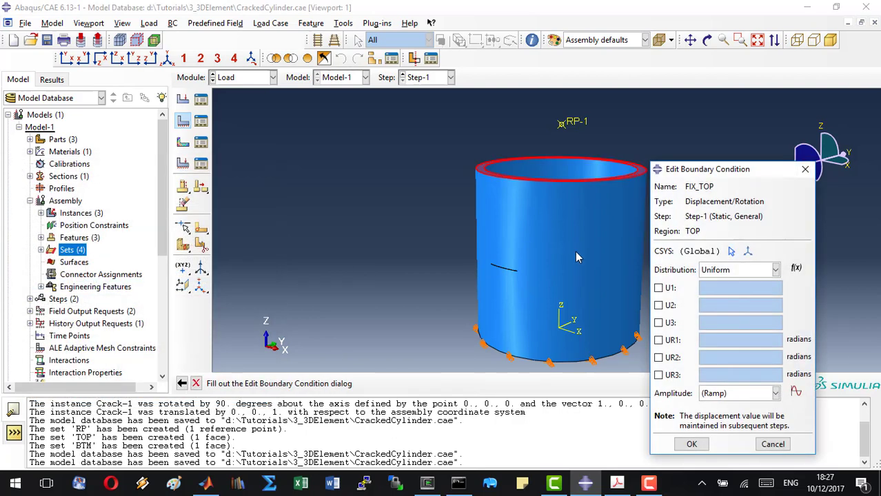
click(658, 288)
click(660, 305)
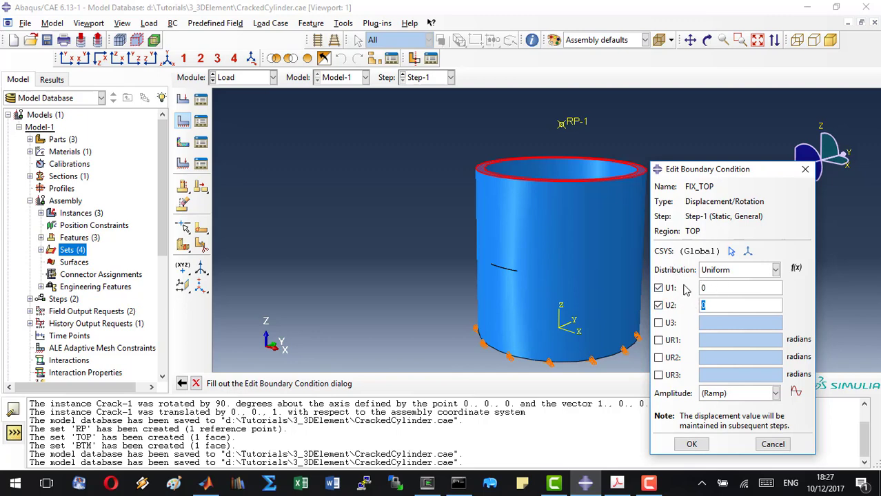
click(692, 444)
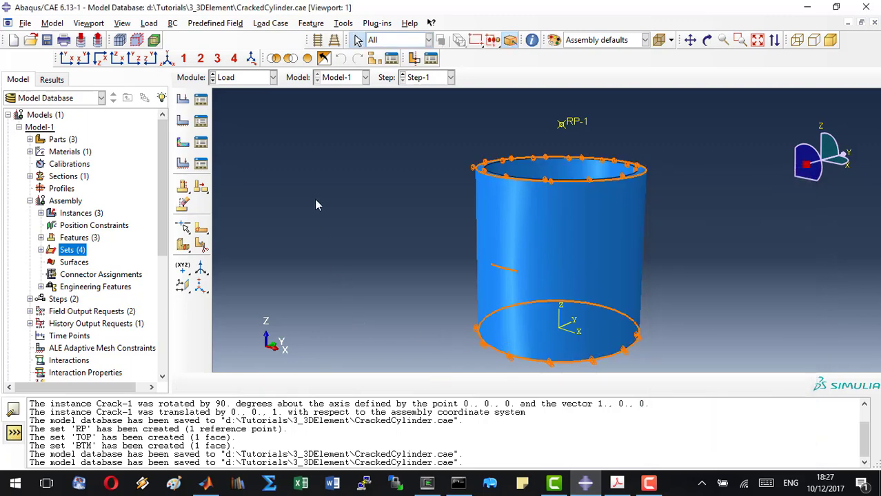
Create a Displacement/Rotation boundary condition named LOAD in Step-1 on the set RP, with U3 set to 1.
click(183, 124)
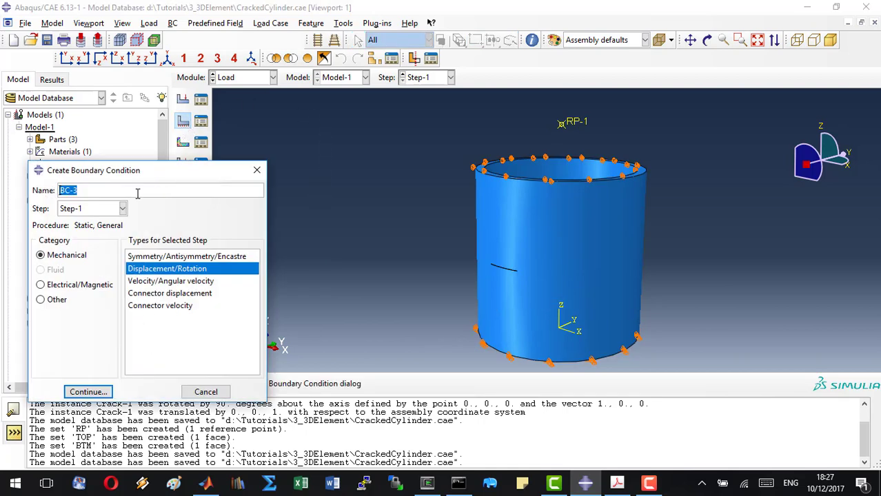
text(LOAD)
click(87, 392)
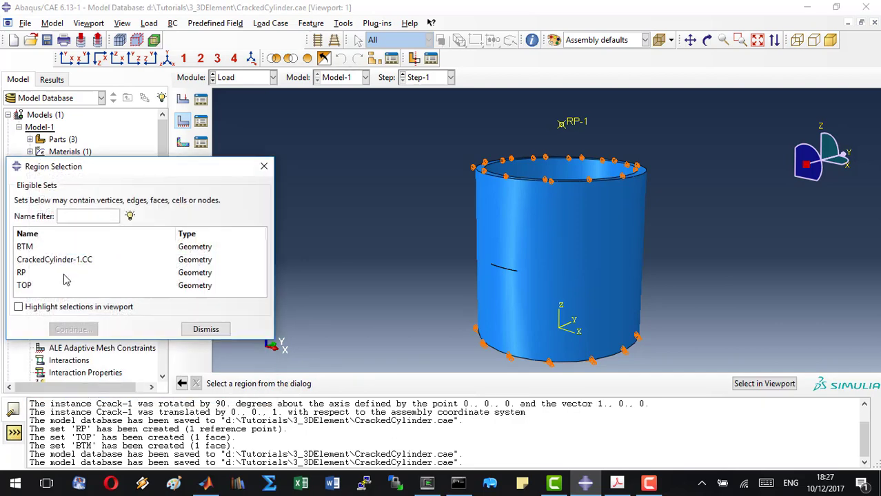
click(38, 274)
click(61, 330)
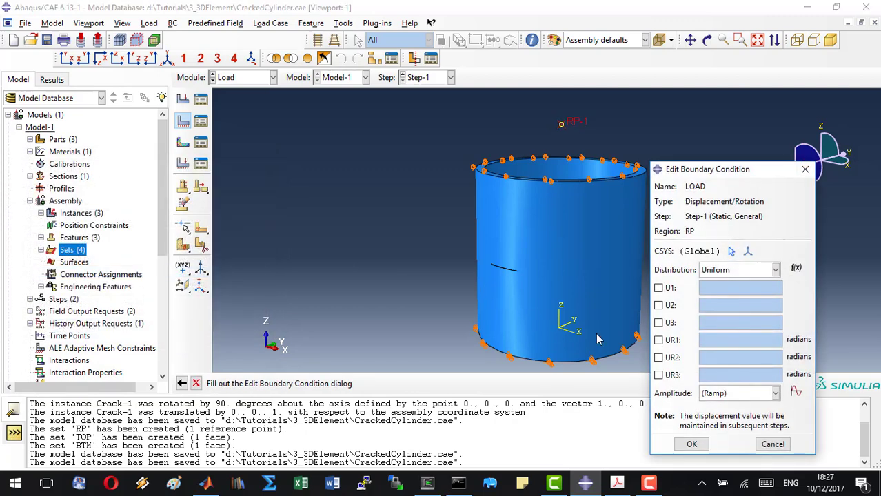
click(658, 323)
text(1)
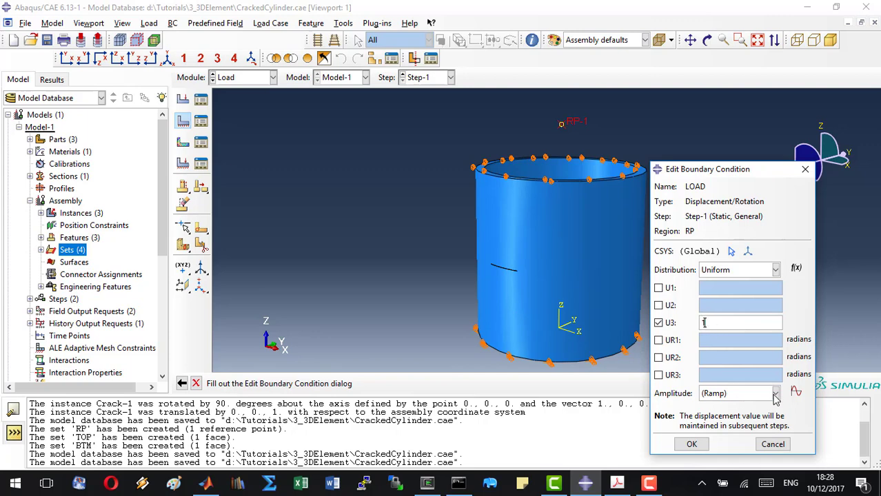
Create a tabular step-time amplitude with time/amplitude pairs 0/0, 0.5/0.005 and 2/0.005.
click(794, 392)
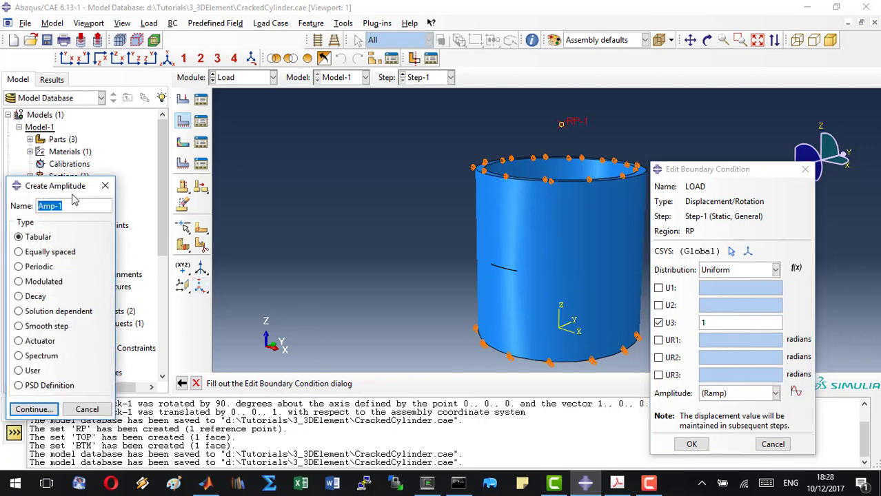
click(30, 409)
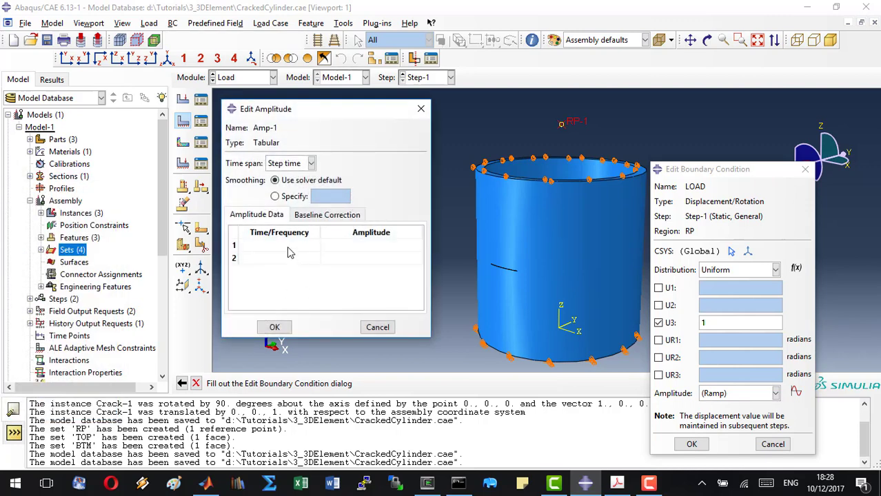
click(290, 253)
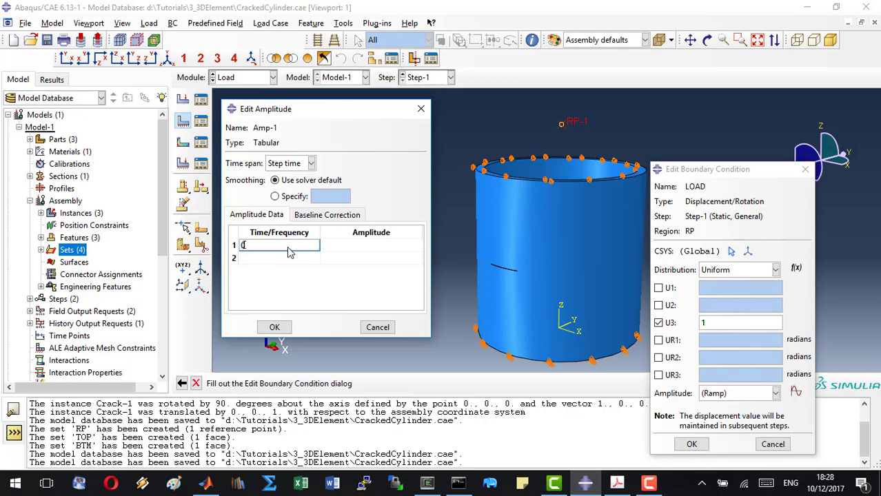
text(0)
key(Tab)
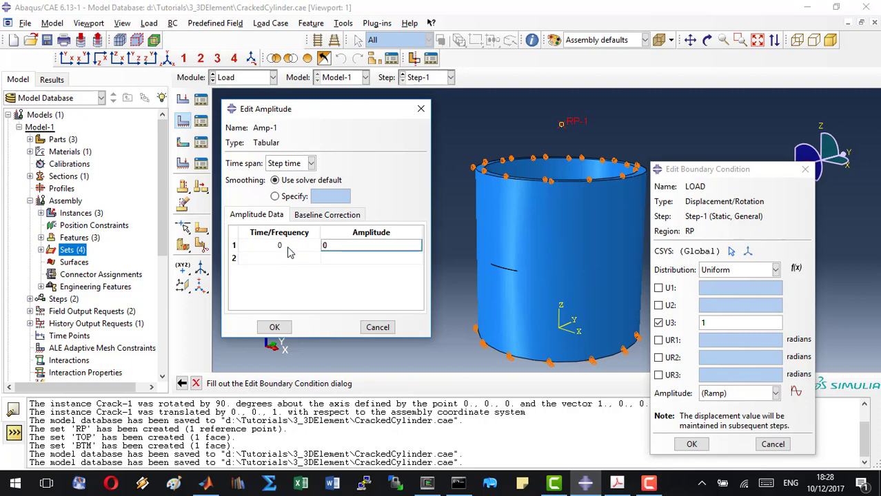
click(288, 257)
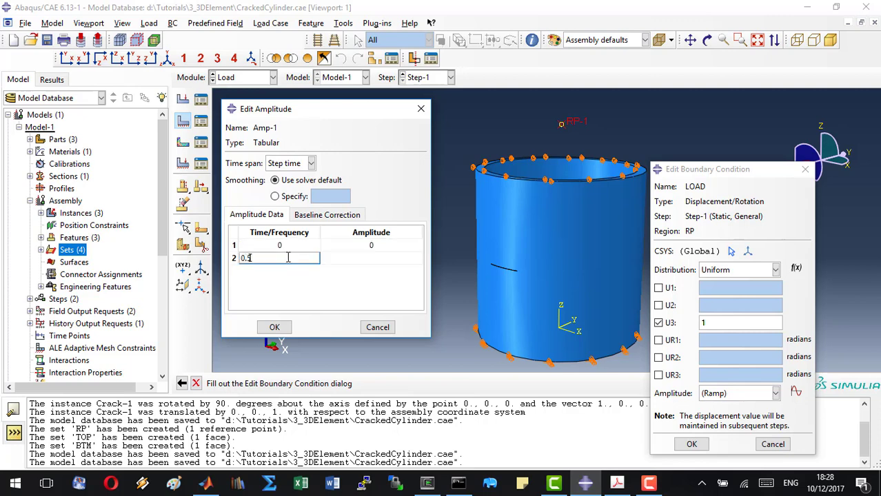
click(383, 260)
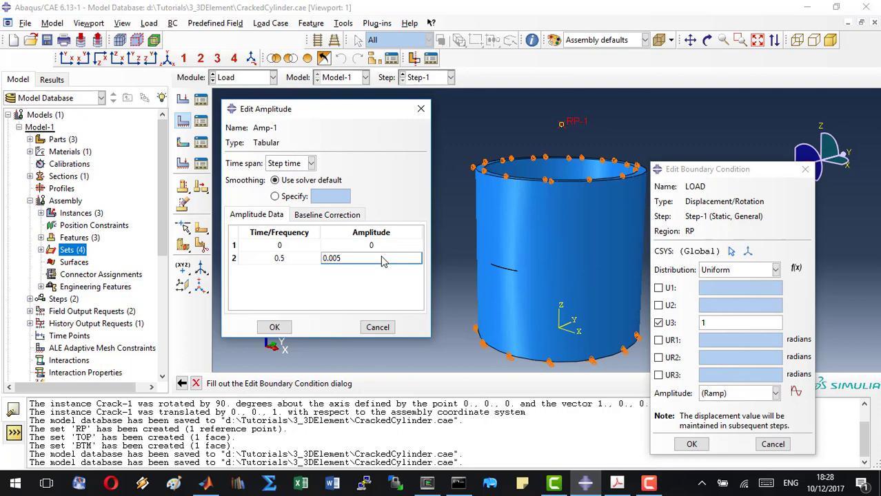
key(Tab)
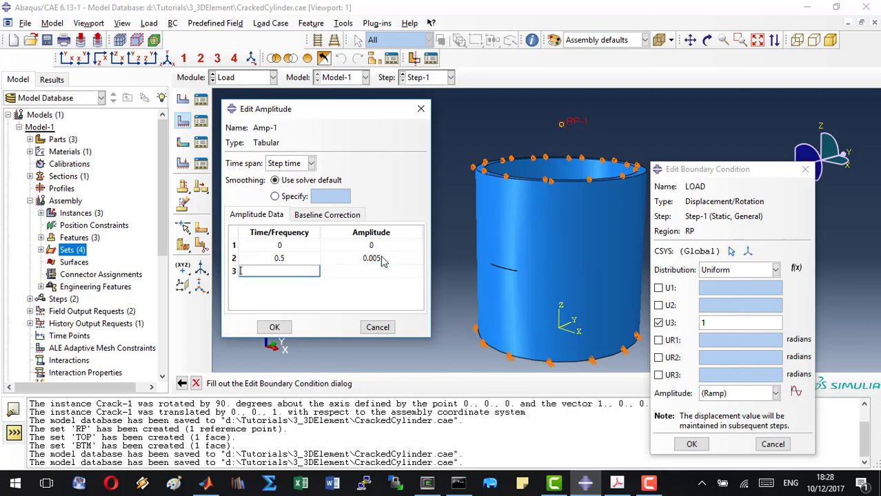
text(2)
click(392, 275)
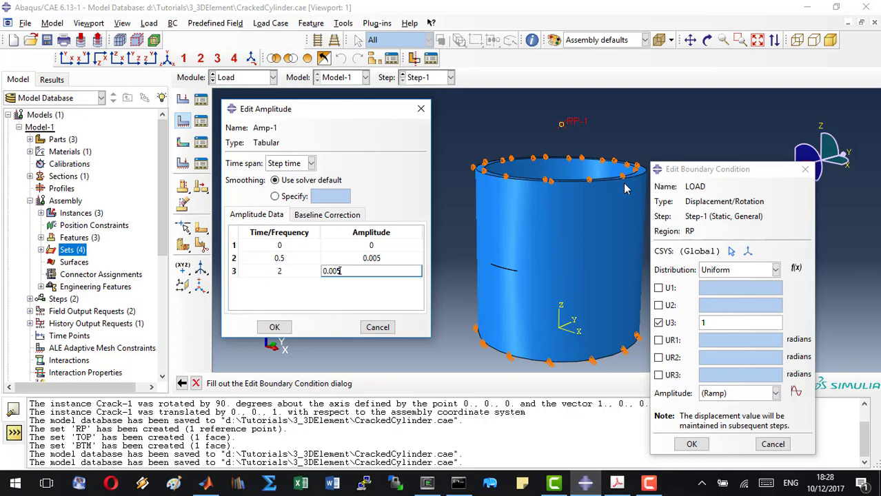
click(275, 328)
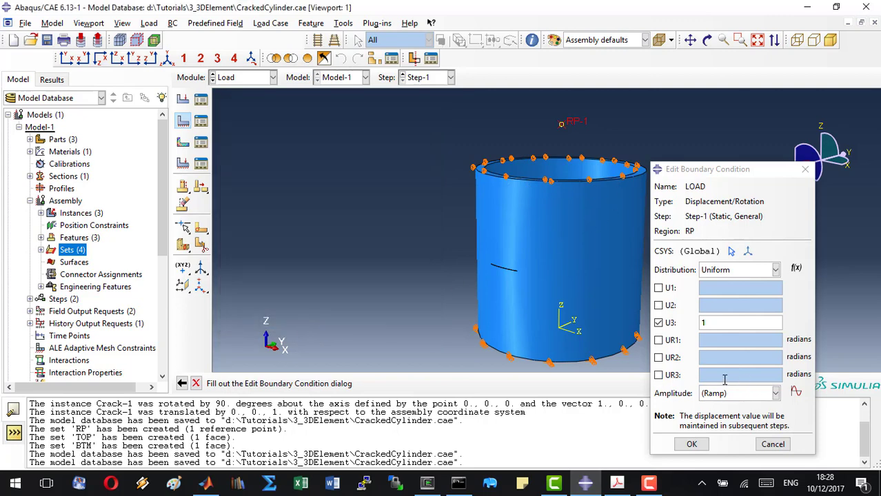
Assign the amplitude Amp-1 to the LOAD boundary condition and accept it.
click(772, 392)
click(733, 421)
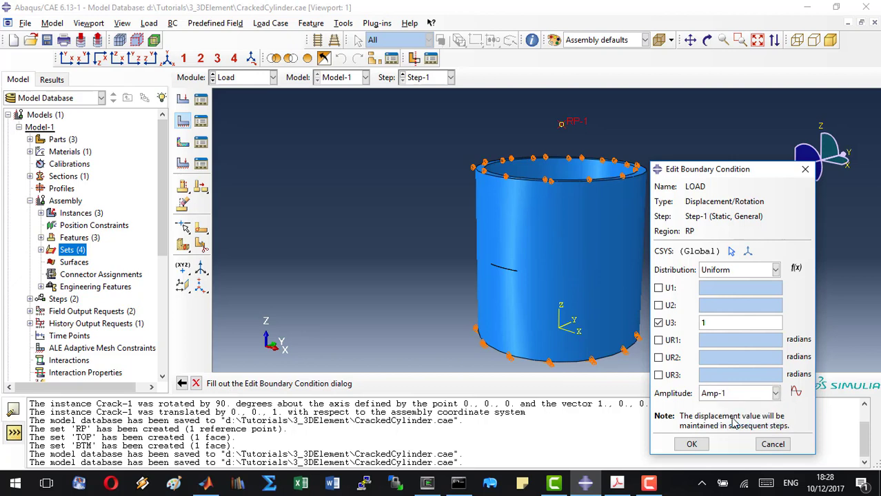
click(691, 445)
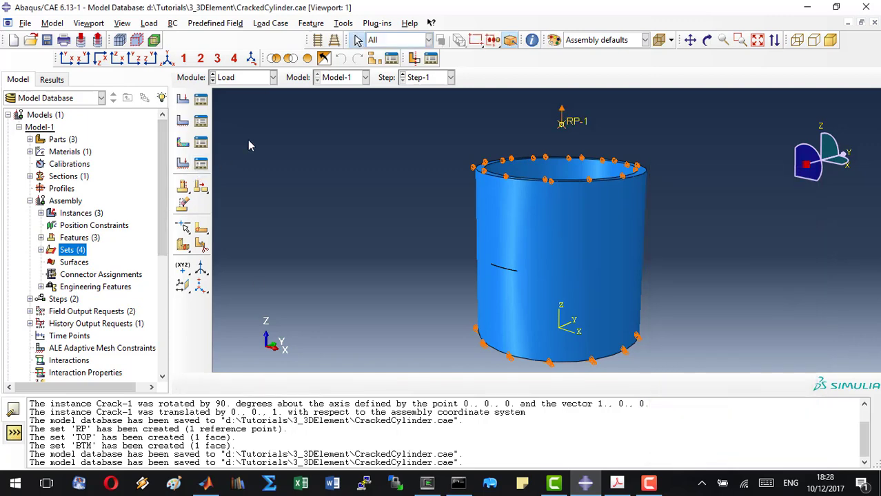
Switch to the Mesh module, target the CrackedCylinder part and set its mesh controls to Tet element shape.
click(253, 78)
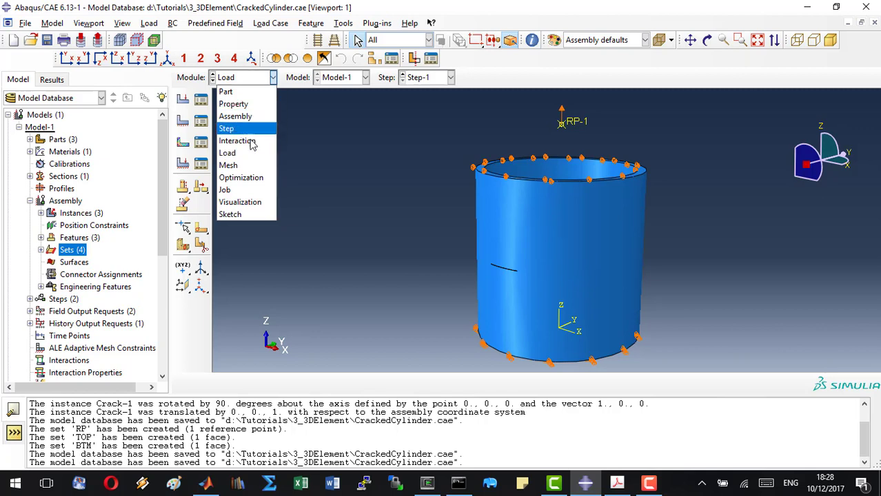
click(231, 165)
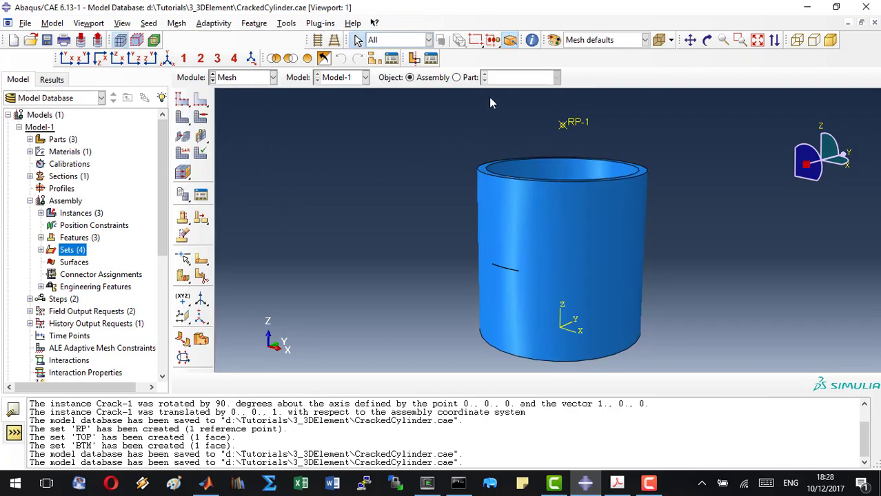
click(456, 77)
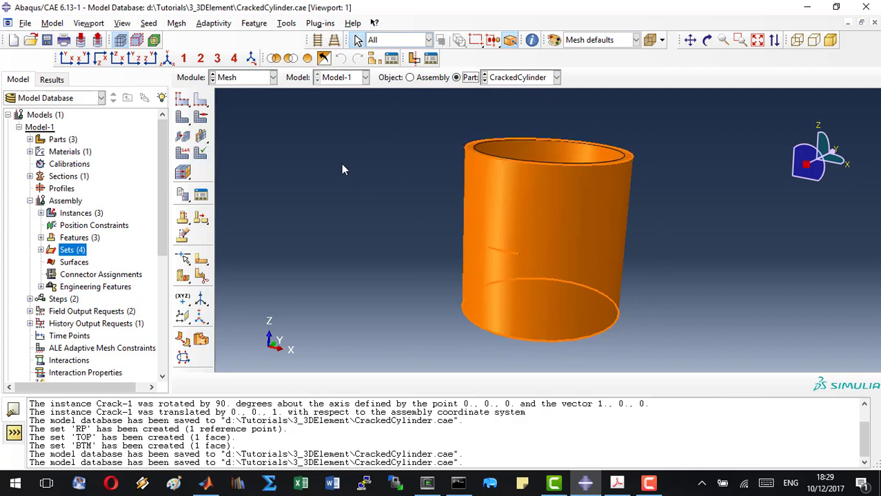
click(203, 118)
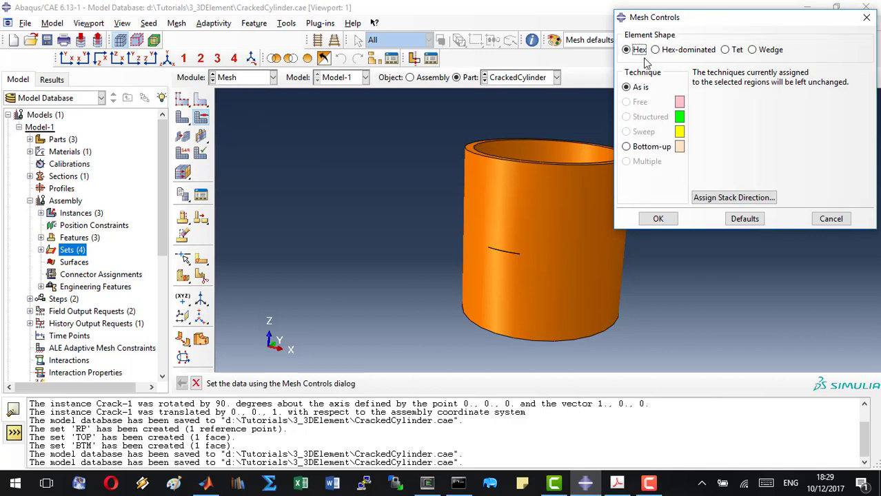
click(725, 50)
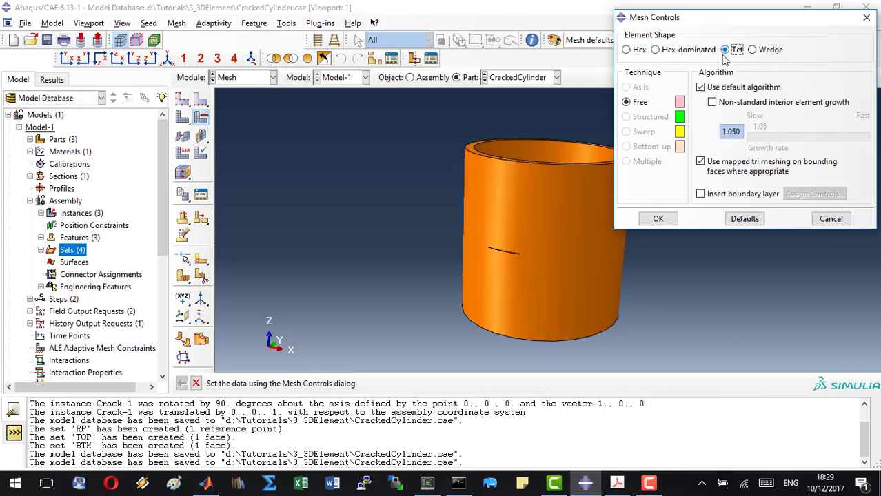
click(658, 218)
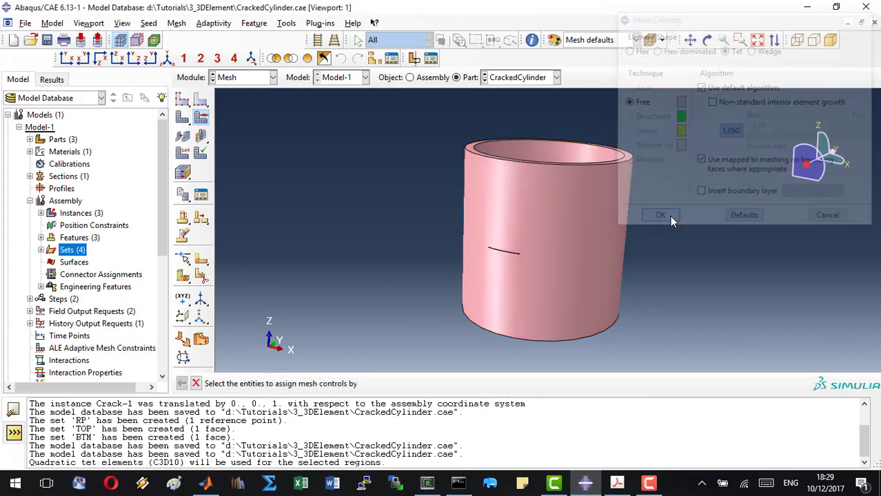
Assign the cylinder a Standard 3D Stress element type with linear geometric order.
click(183, 154)
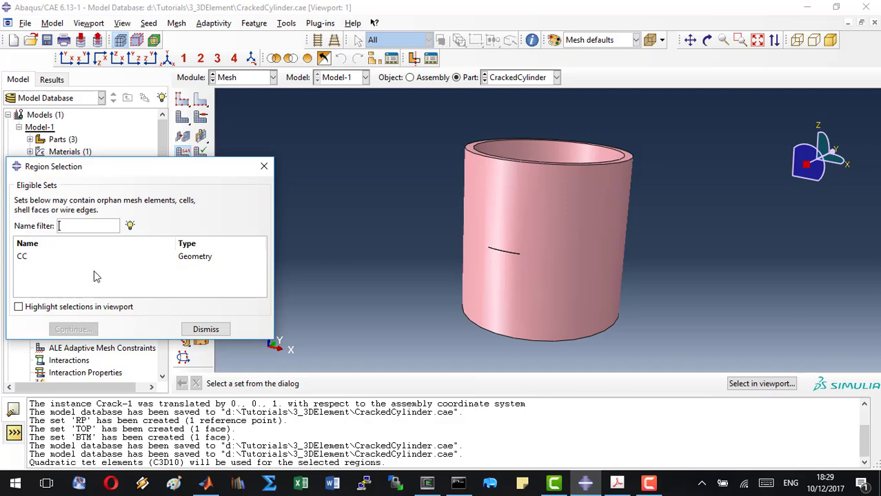
click(204, 329)
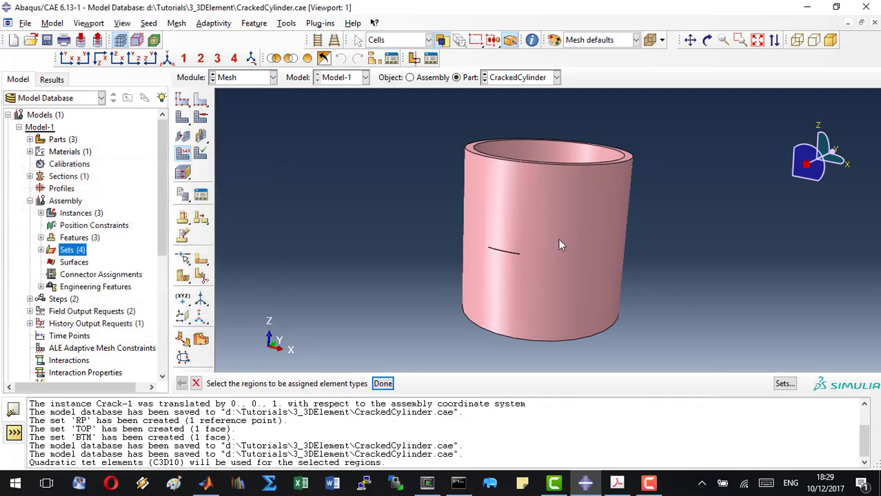
click(477, 276)
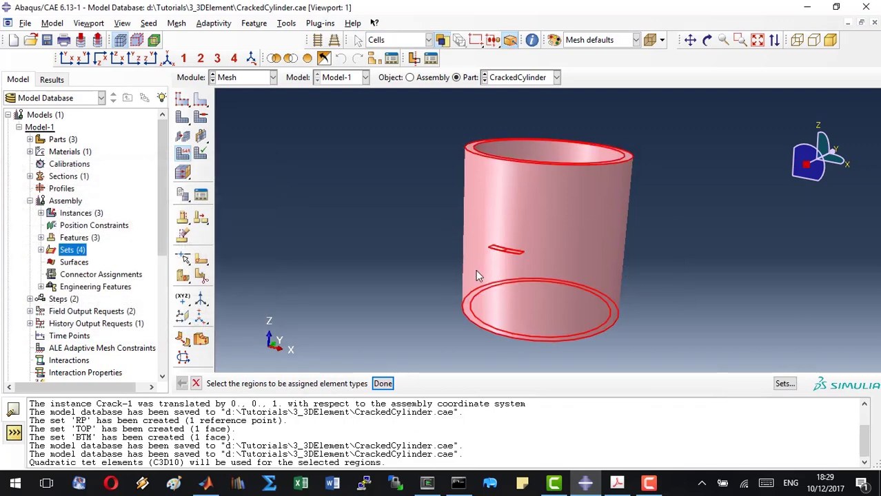
click(382, 385)
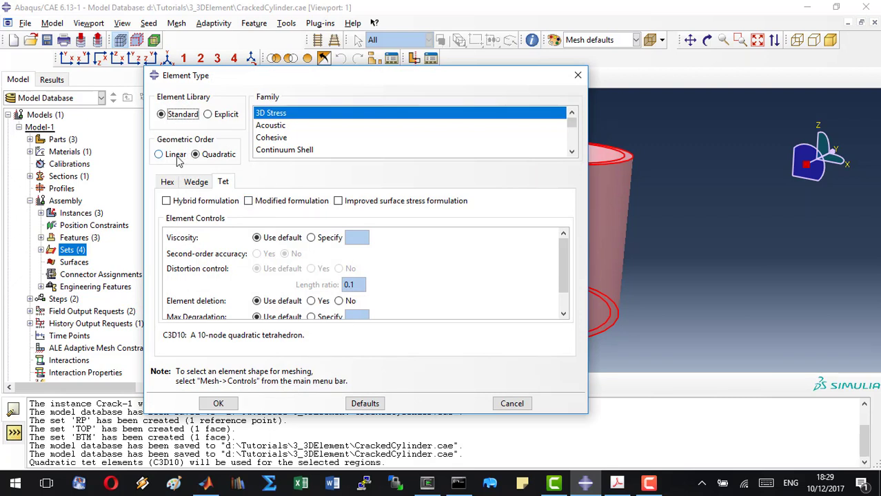
click(166, 159)
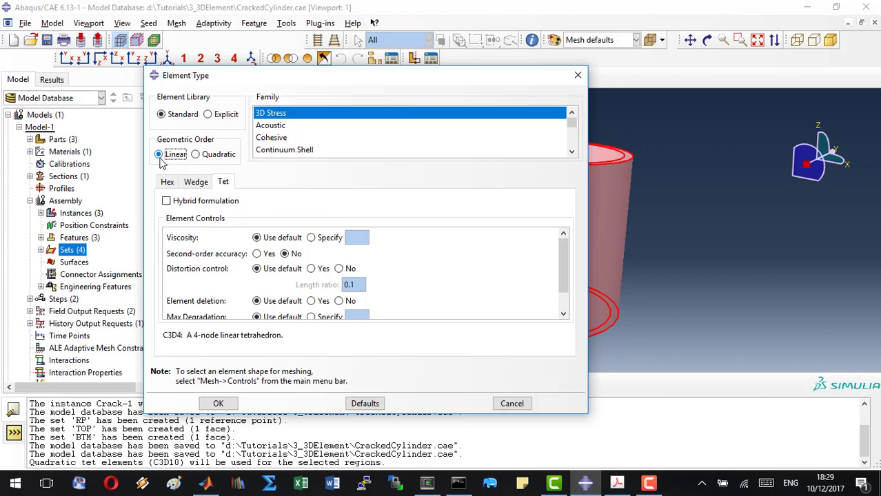
click(219, 404)
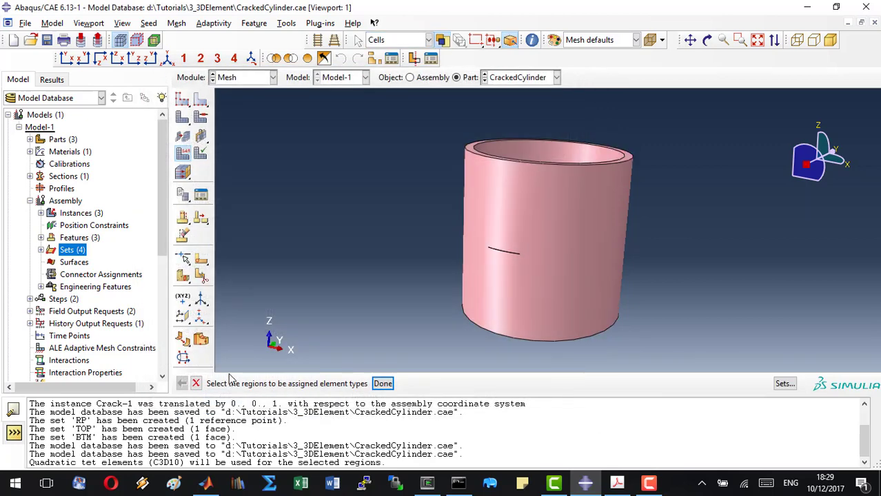
Seed the cylinder with an approximate global size of 0.1 and mesh the part.
click(183, 99)
click(757, 300)
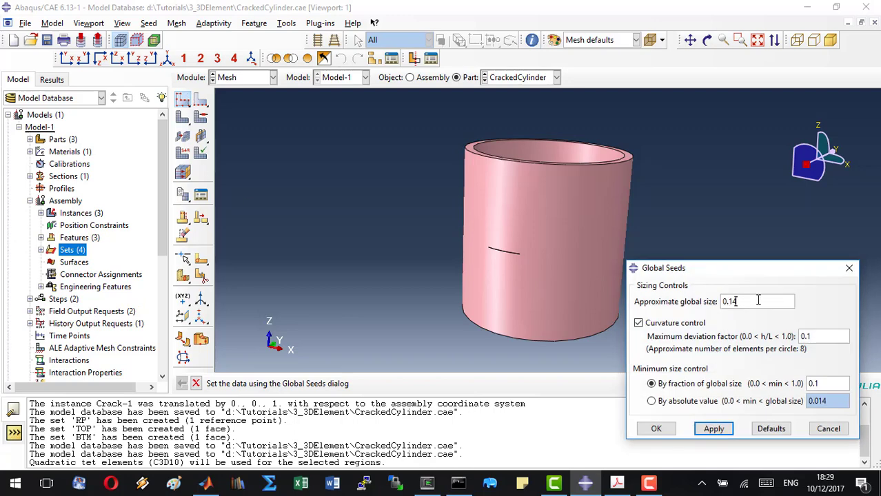
key(BackSpace)
click(656, 429)
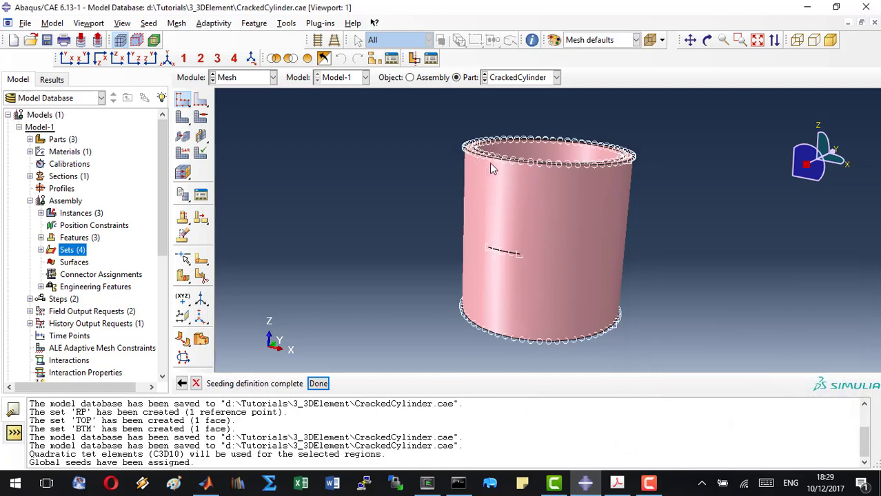
click(185, 118)
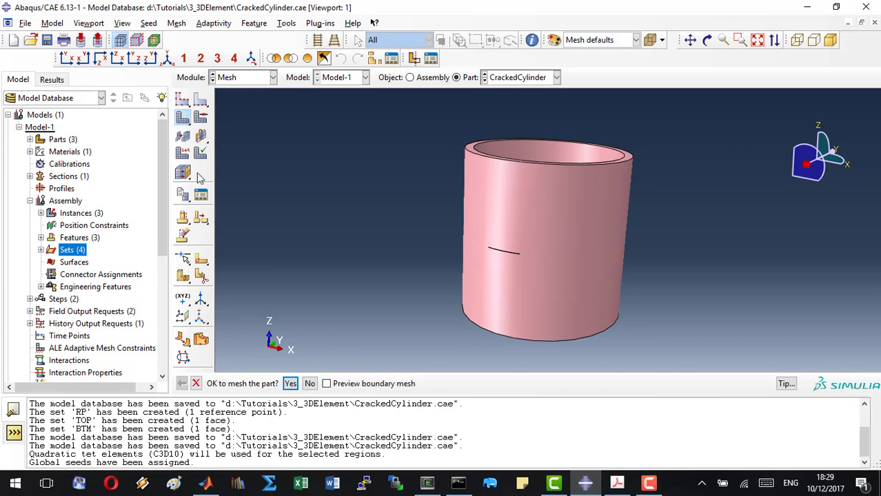
click(289, 384)
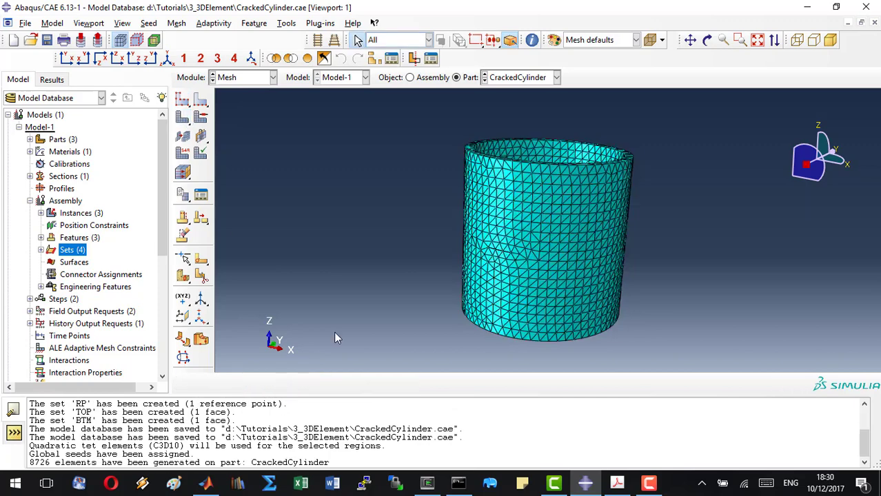
Inspect the meshed cylinder from several angles and switch to the Job module.
click(707, 39)
drag(605, 249, 562, 272)
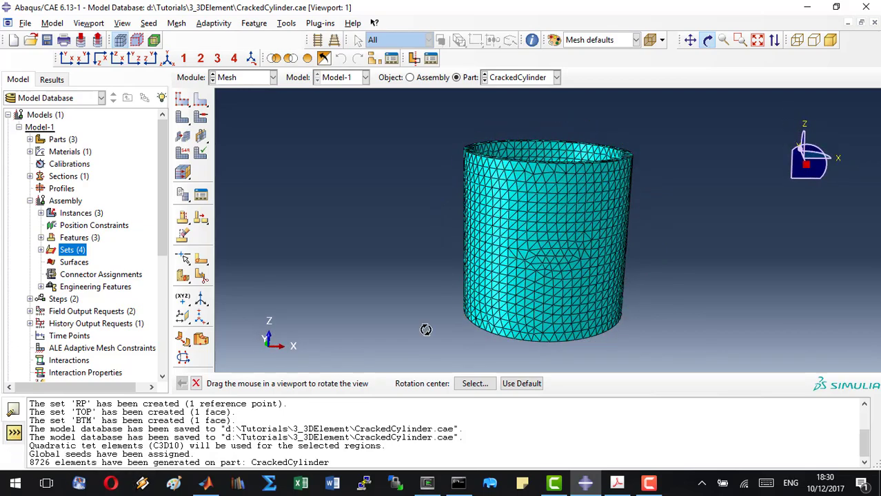
mouse_move(576, 235)
mouse_down()
mouse_move(574, 246)
mouse_move(575, 221)
mouse_move(565, 238)
mouse_move(560, 227)
mouse_move(560, 251)
mouse_move(570, 205)
mouse_move(577, 235)
mouse_up()
drag(562, 285, 558, 222)
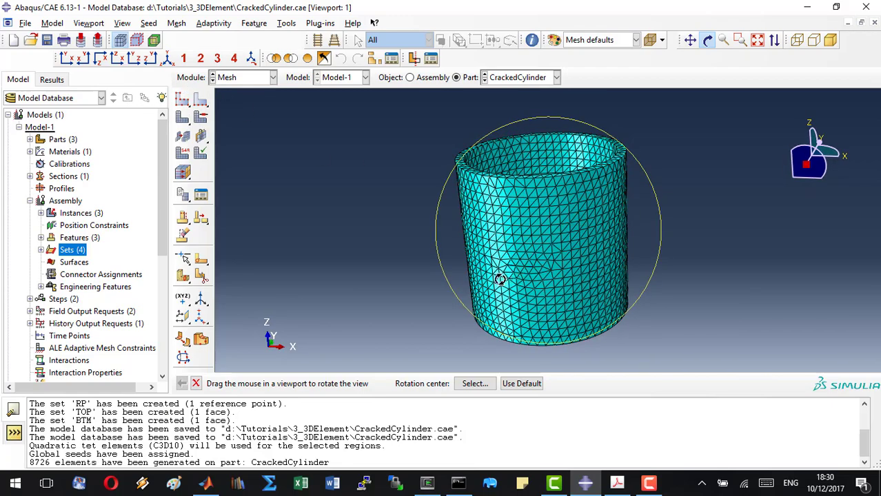
drag(502, 252, 587, 218)
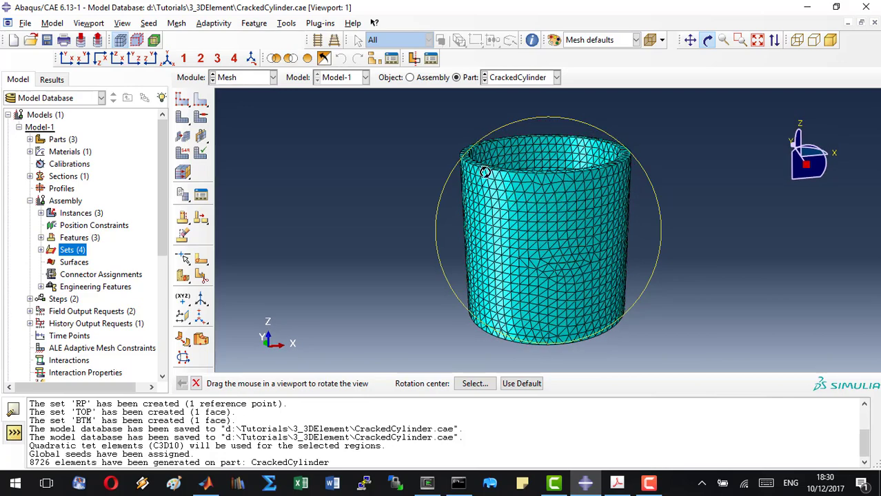
click(272, 77)
click(246, 188)
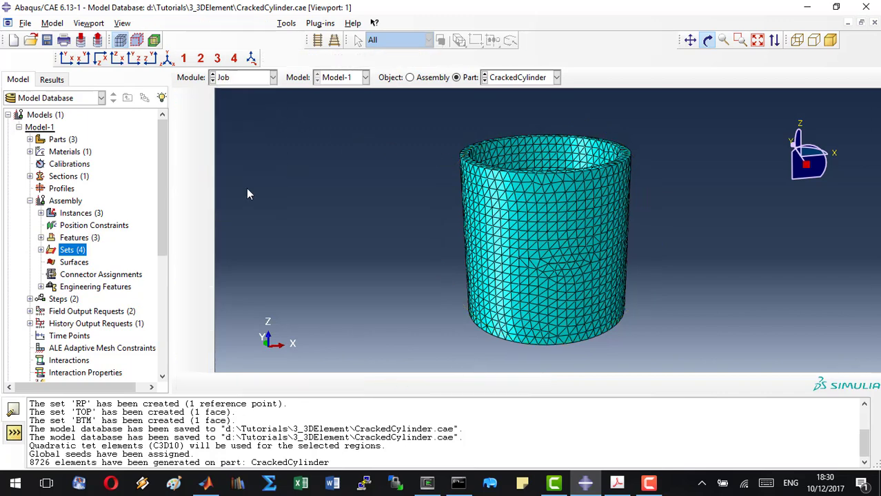
Create a full analysis job named CrackedCylinder from Model-1 and write its input file.
click(183, 102)
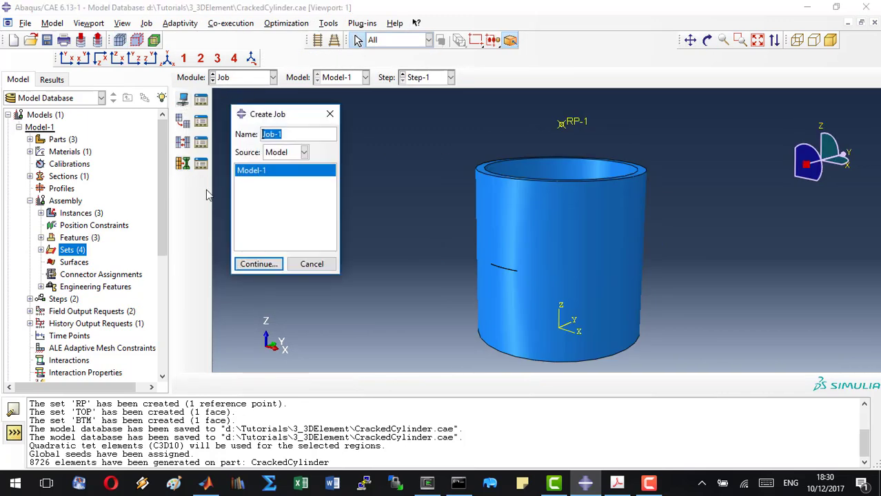
text(C)
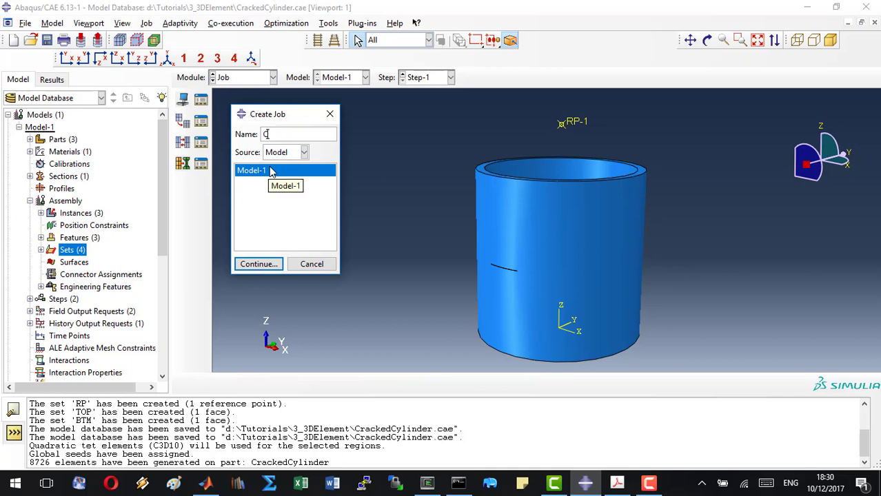
text(rackedCylinder)
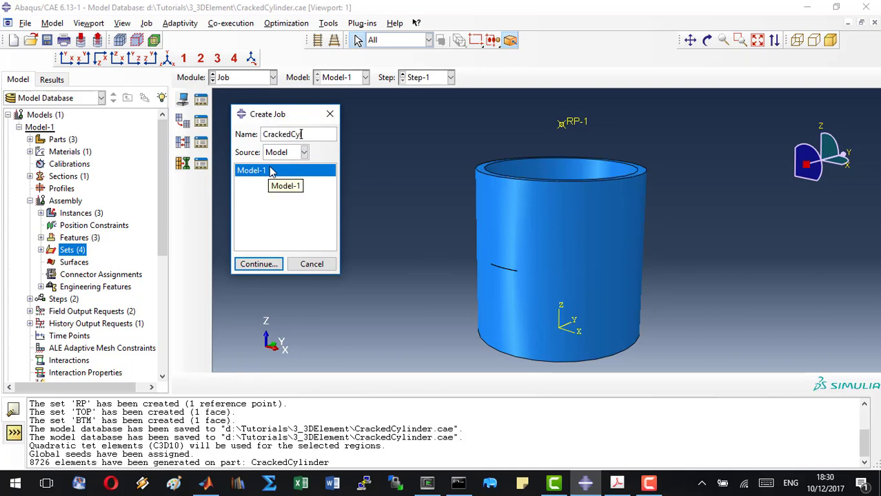
click(257, 265)
click(389, 365)
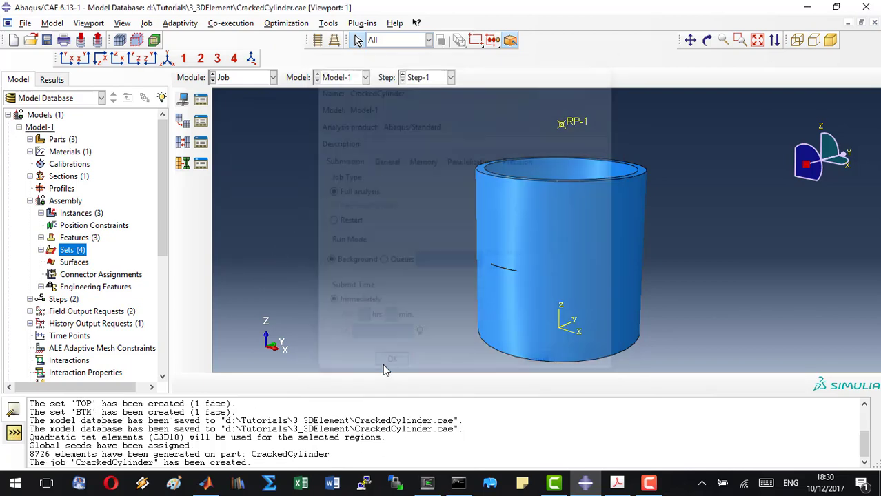
click(201, 121)
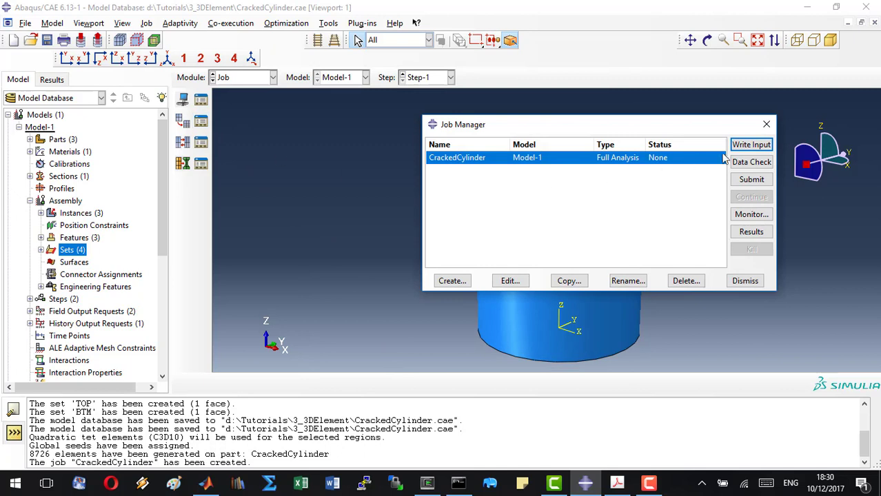
click(745, 147)
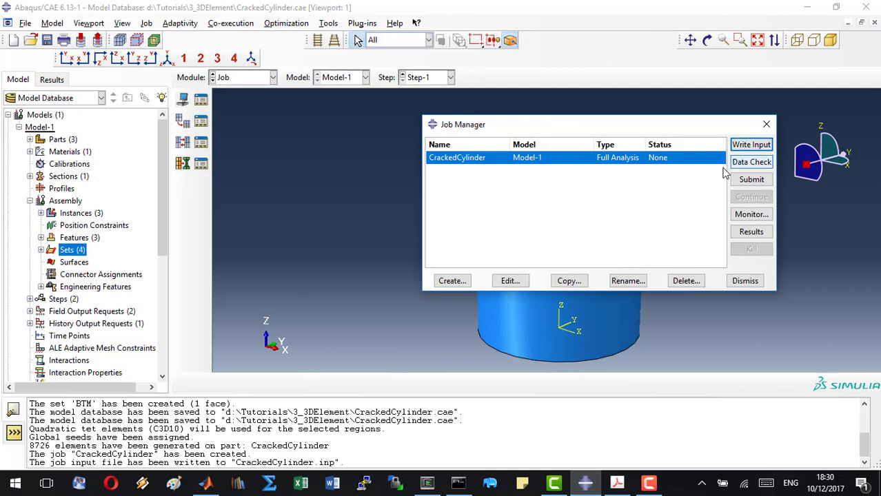
Switch to MATLAB, open Abaqus2PhasefieldUEL3D.m and read its description of the inputPath and MatProp input variables.
click(205, 485)
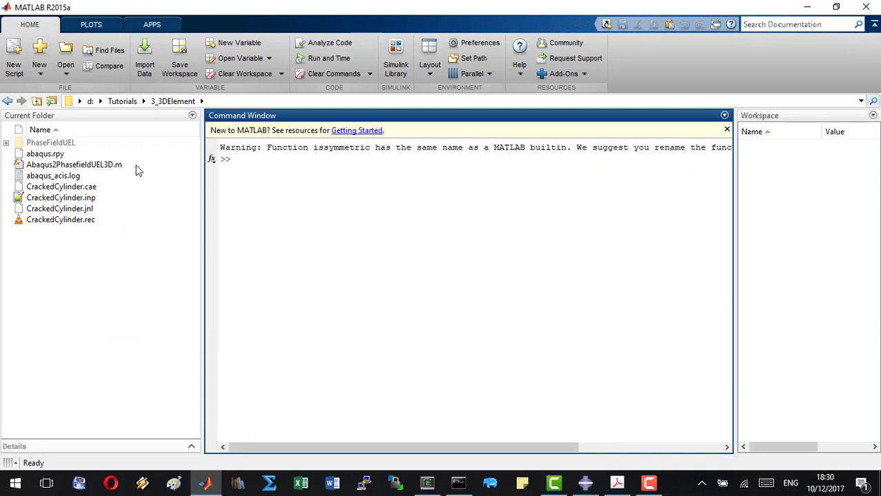
click(115, 170)
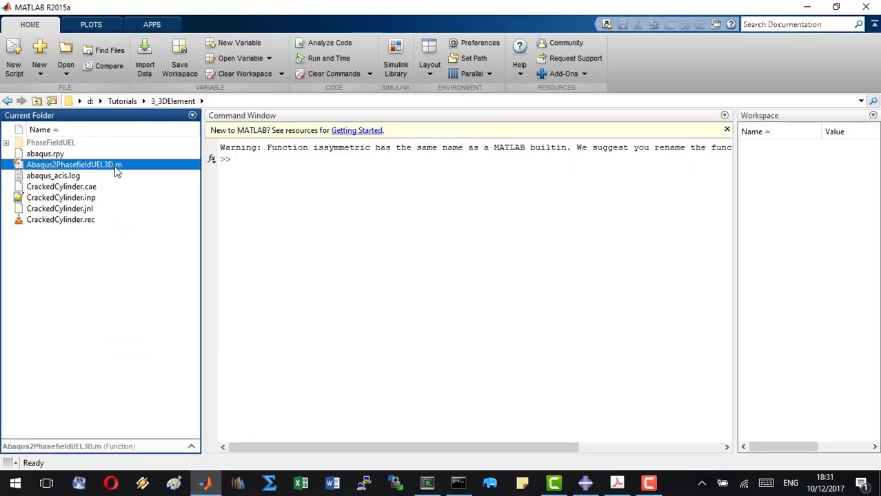
double_click(114, 166)
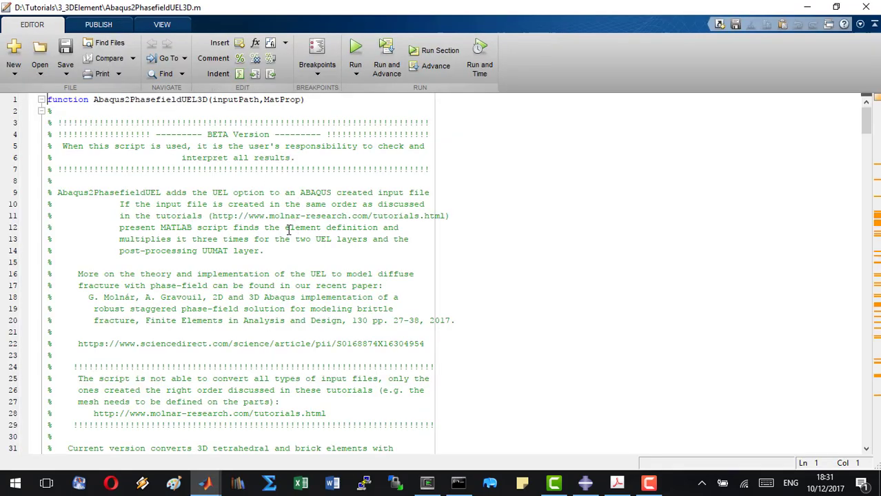
scroll(288, 231, down, 10)
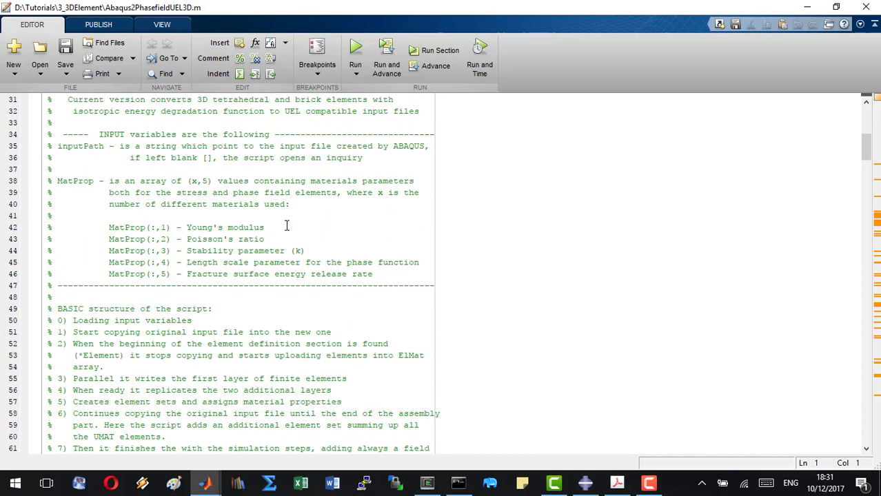
scroll(281, 226, up, 7)
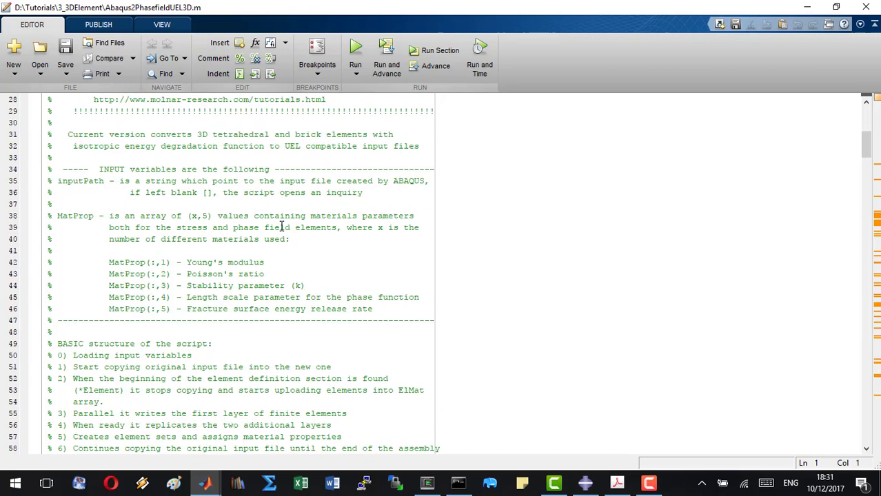
Run Abaqus2PhasefieldUEL3D('CrackedCylinder.inp',[400, 0.3, 1e-5, 0.2, 1e-3]) in the main MATLAB window.
mouse_move(212, 488)
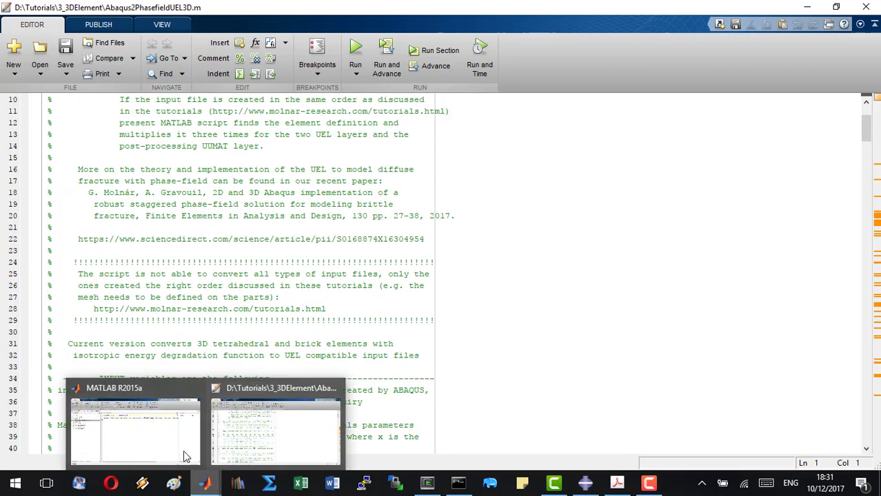
click(175, 441)
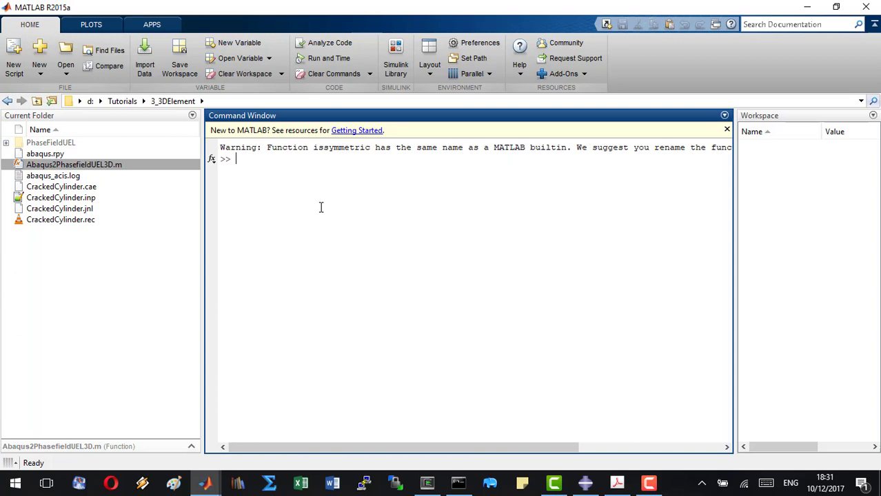
text(Abaqus2Phasefield)
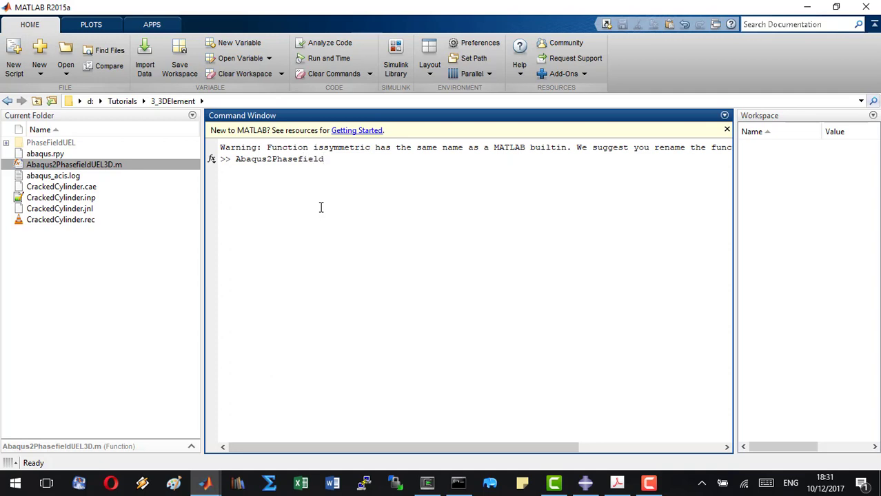
text(UEL3D)
text(('CrackedCy)
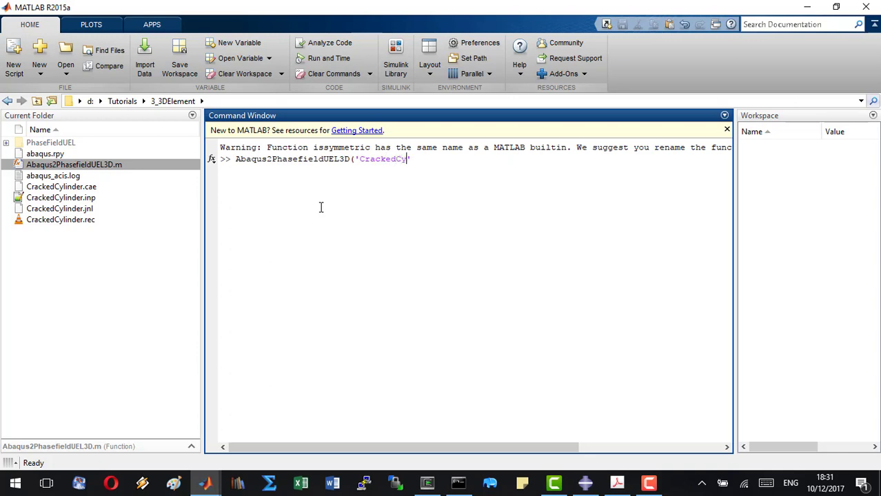
text(linder)
text(.inp',)
text([])
text(400)
text(, )
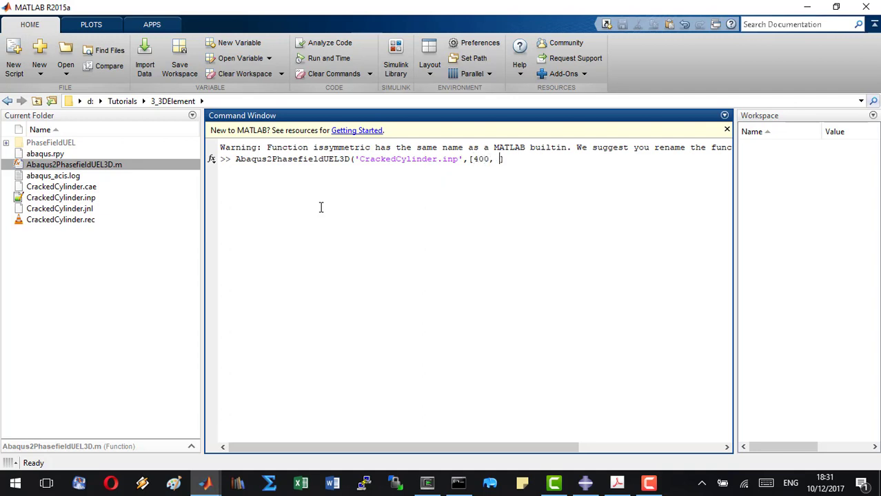
text(0.3, 1e-5)
text(, 0.2, 1e-3)
key(Right)
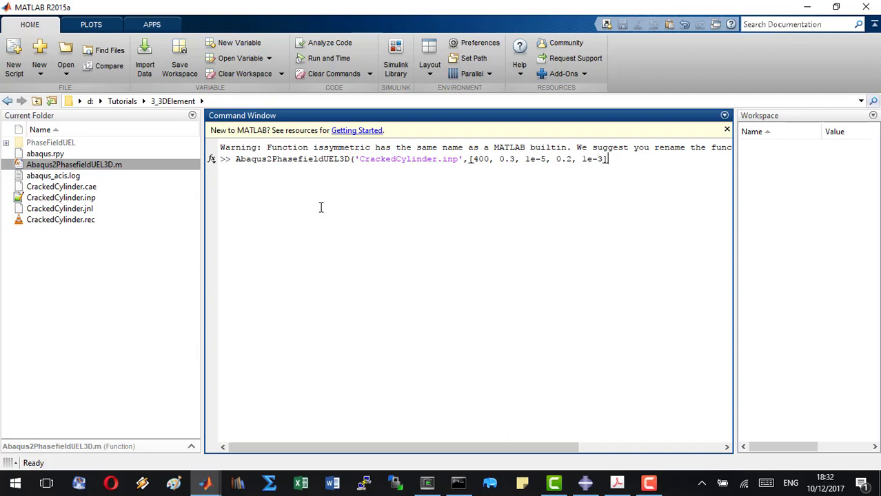
text())
key(Return)
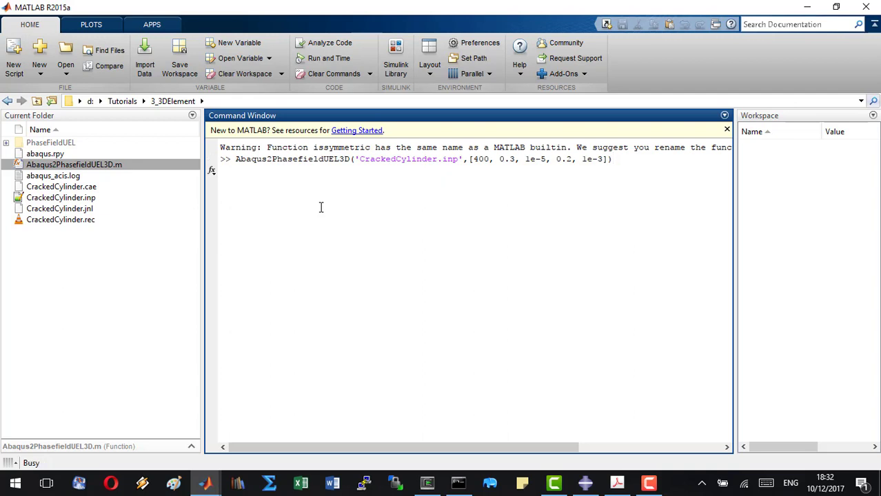
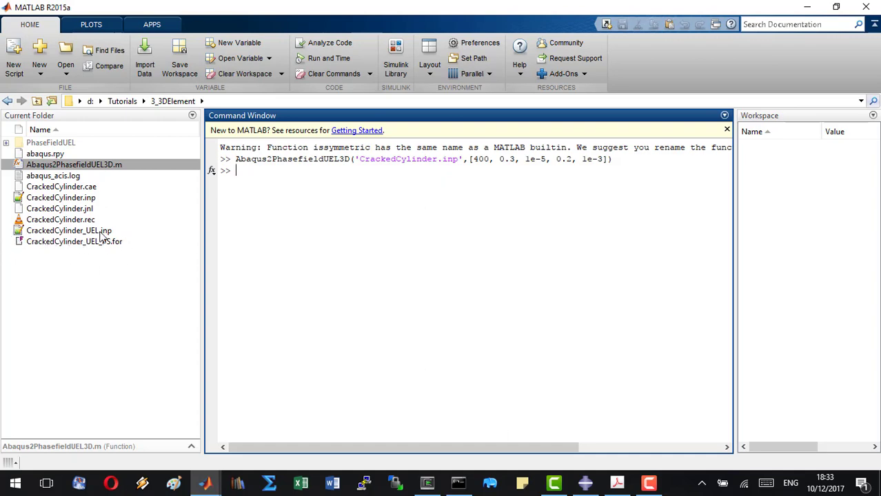
Switch back to Abaqus/CAE and create a second job with the input file CrackedCylinder_UEL.inp as its source.
click(585, 482)
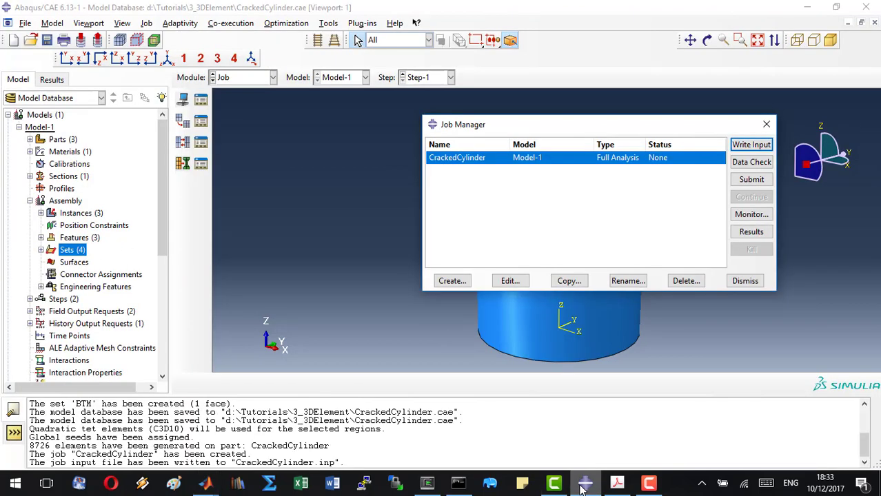
click(452, 280)
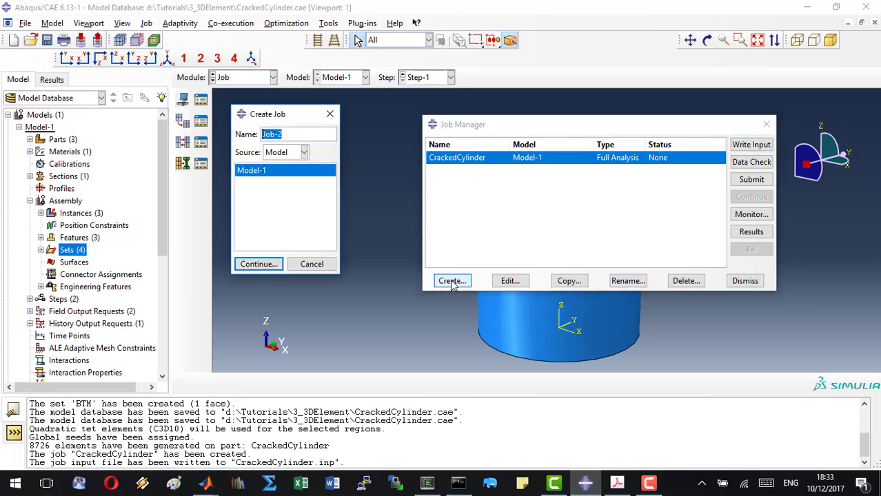
click(303, 153)
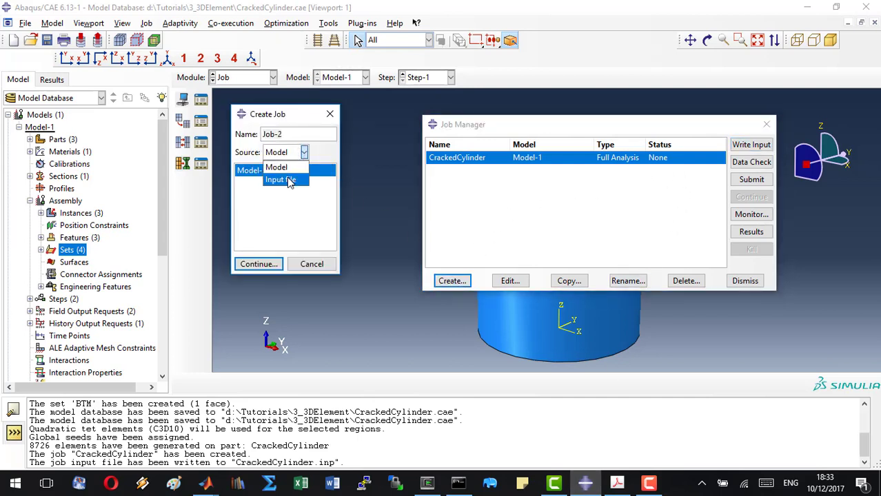
click(289, 179)
click(278, 170)
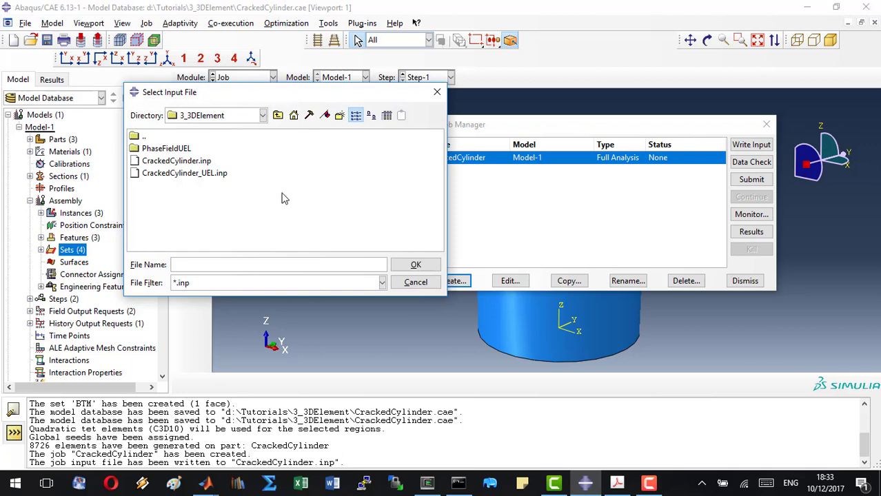
double_click(204, 174)
click(258, 262)
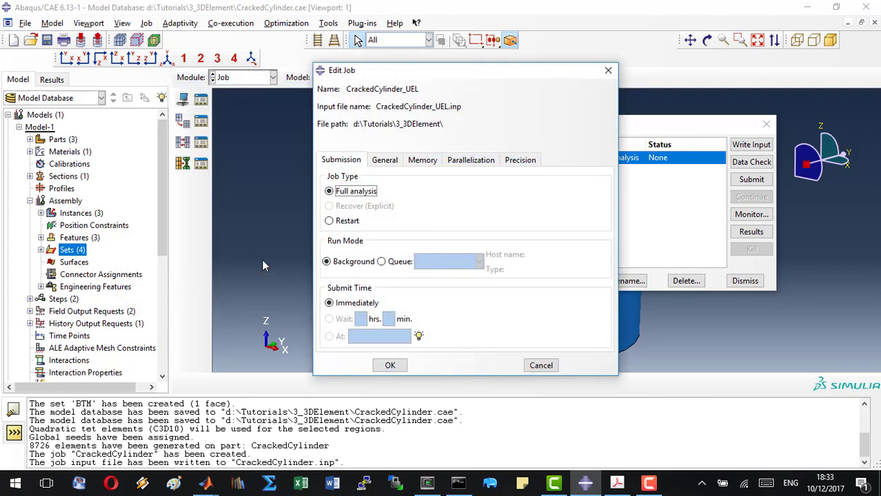
Assign CrackedCylinder_UEL_PS.for as the new job's user subroutine file and submit the job for analysis.
click(388, 162)
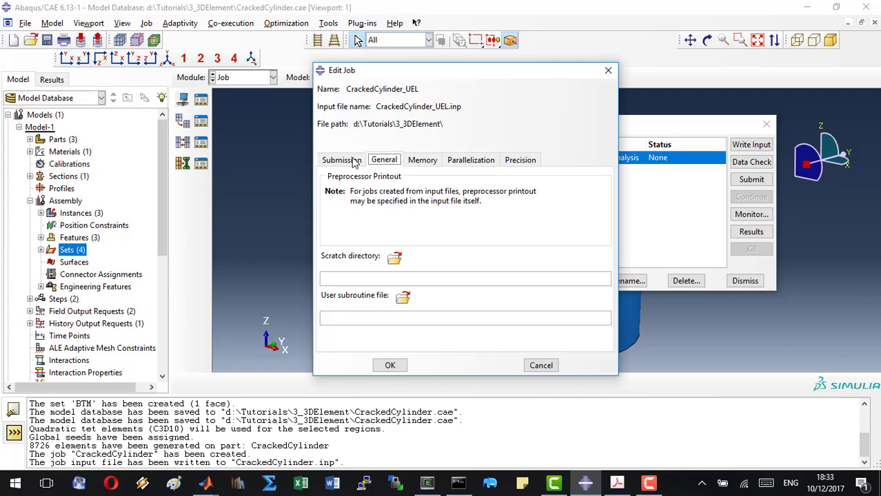
click(403, 297)
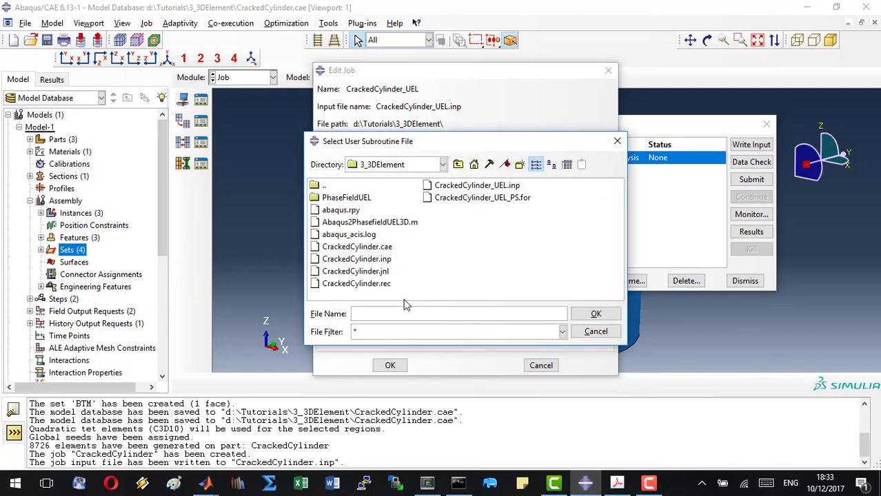
double_click(496, 200)
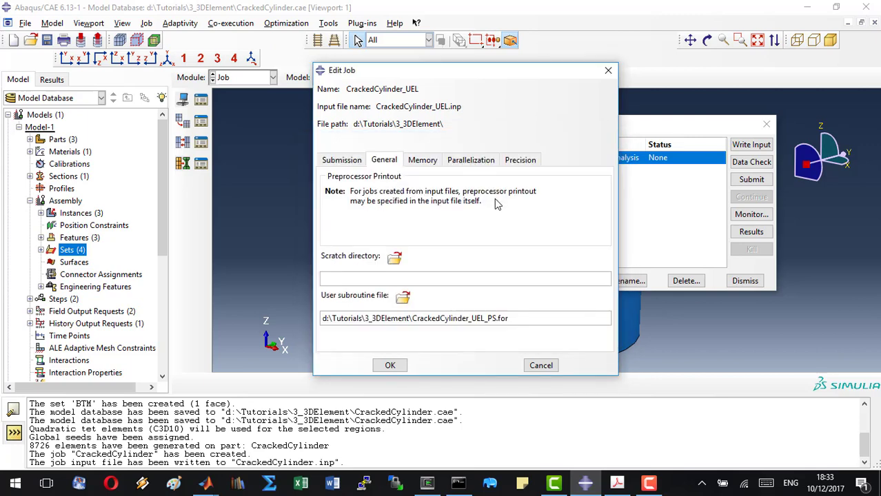
click(392, 364)
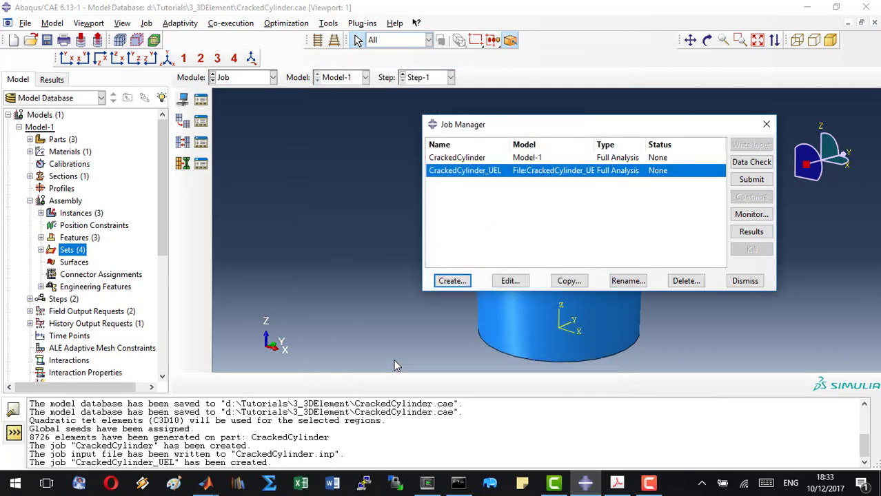
click(739, 180)
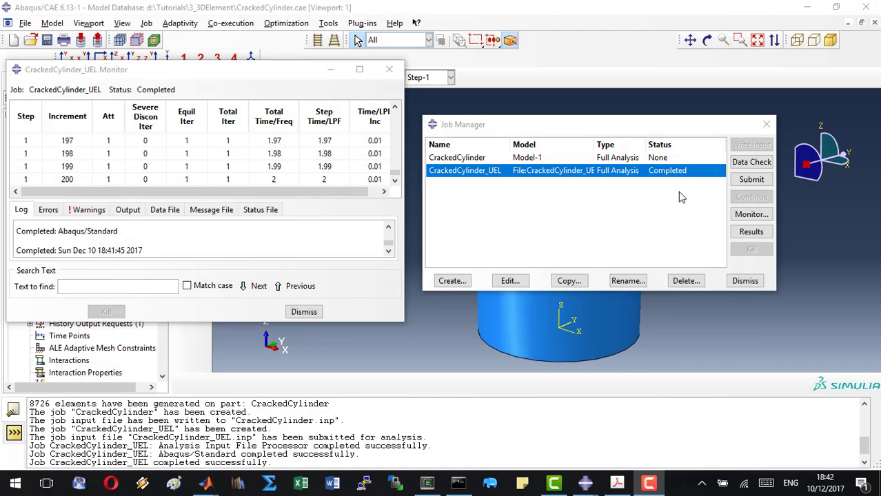
Open the results of the CrackedCylinder_UEL job and replace the displayed elements with the UMATELEM element set.
click(751, 232)
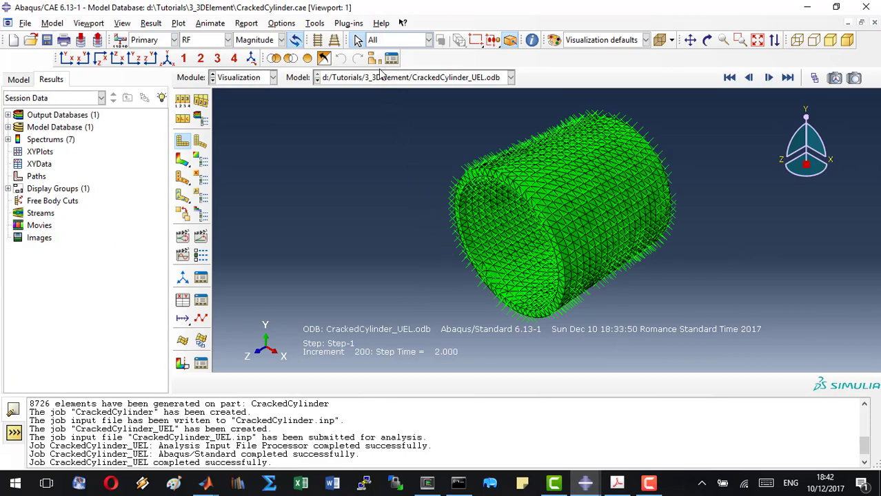
click(357, 40)
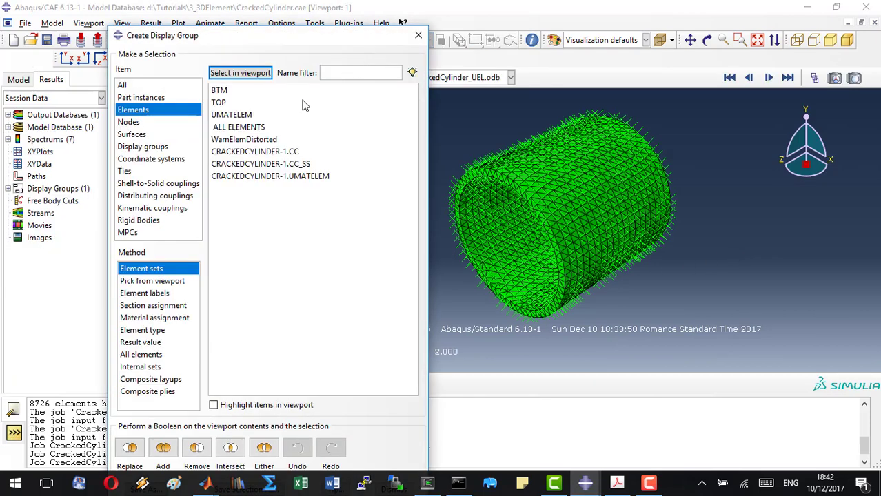
click(240, 117)
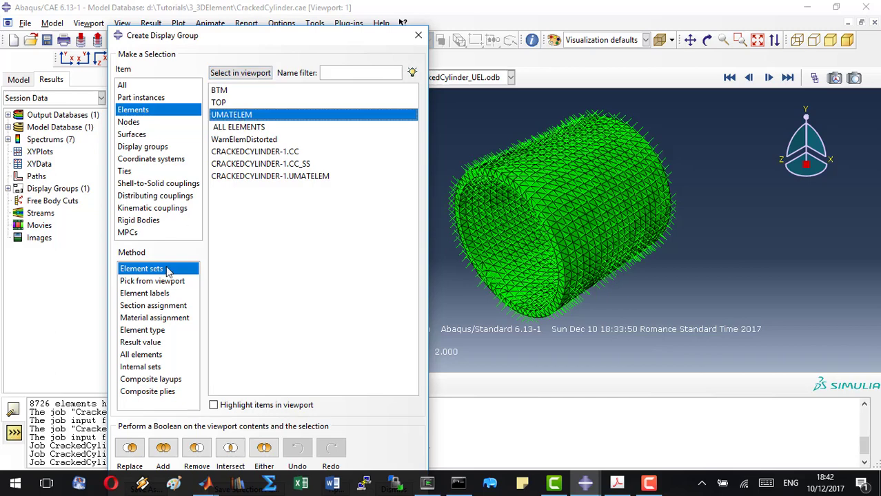
click(130, 448)
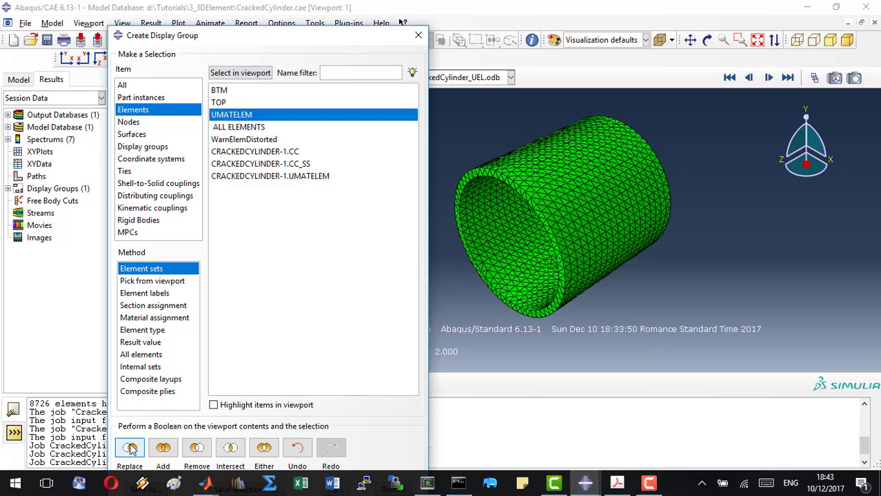
click(418, 35)
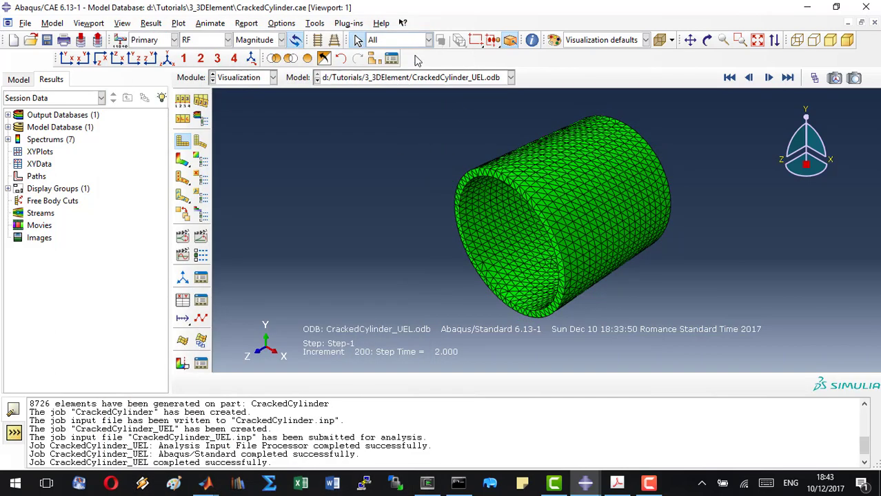
click(707, 42)
drag(491, 270, 582, 153)
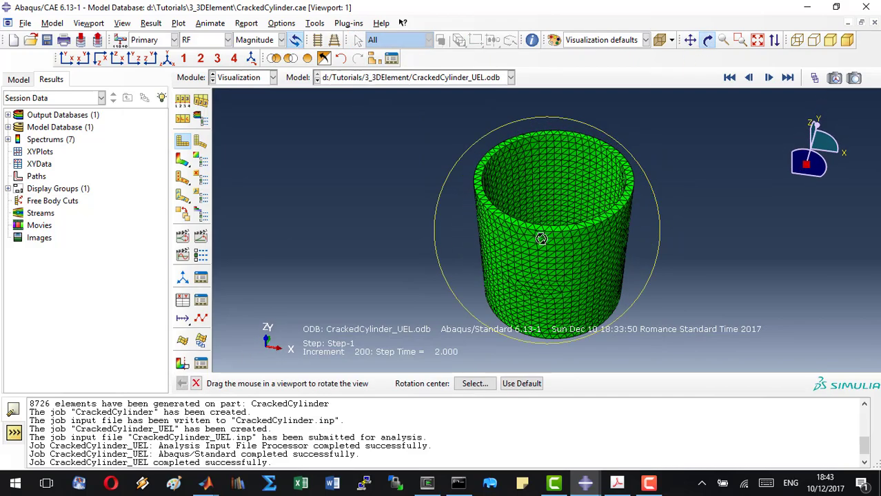
Set the common plot options to a uniform deformation scale factor of 0 with only feature edges visible.
drag(541, 238, 529, 254)
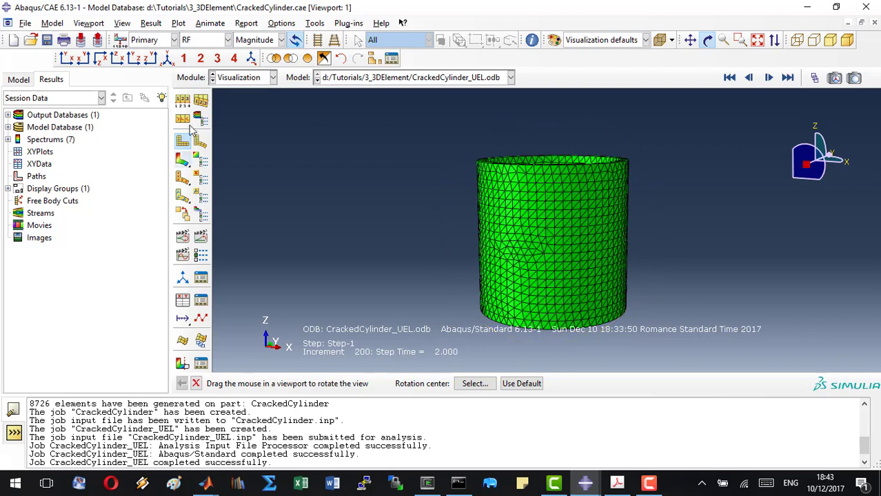
click(186, 102)
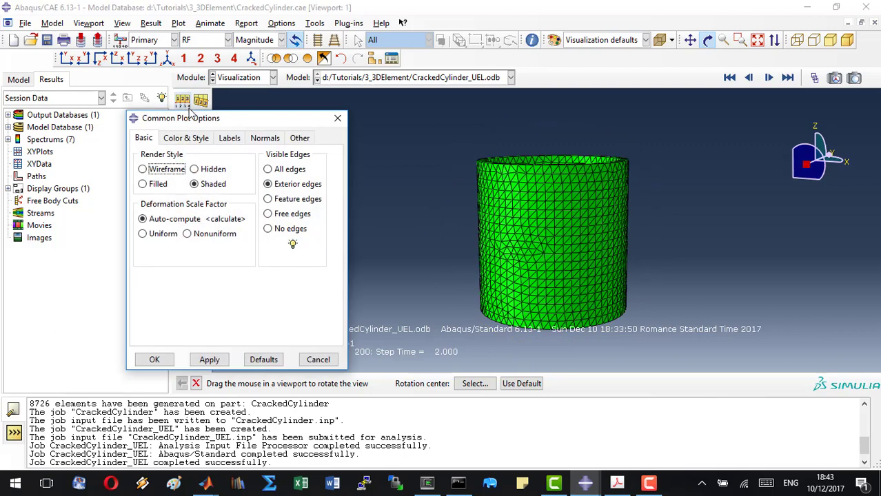
click(154, 234)
click(178, 252)
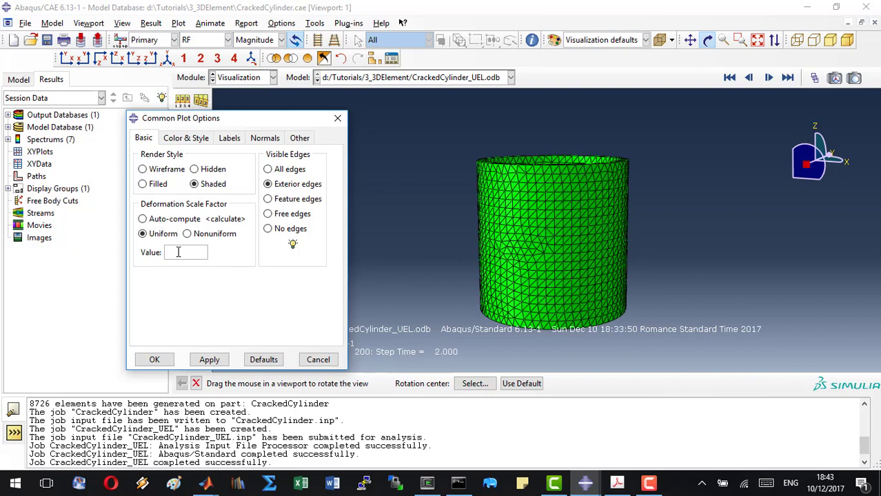
text(0)
click(273, 205)
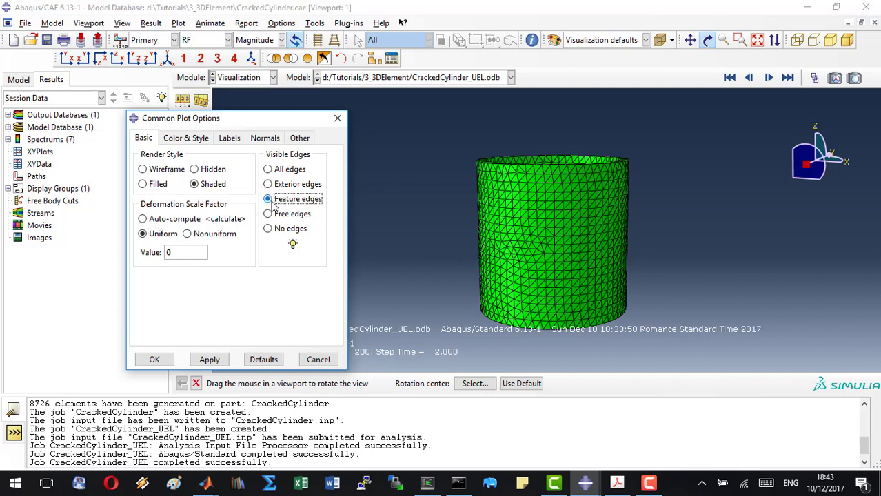
click(154, 359)
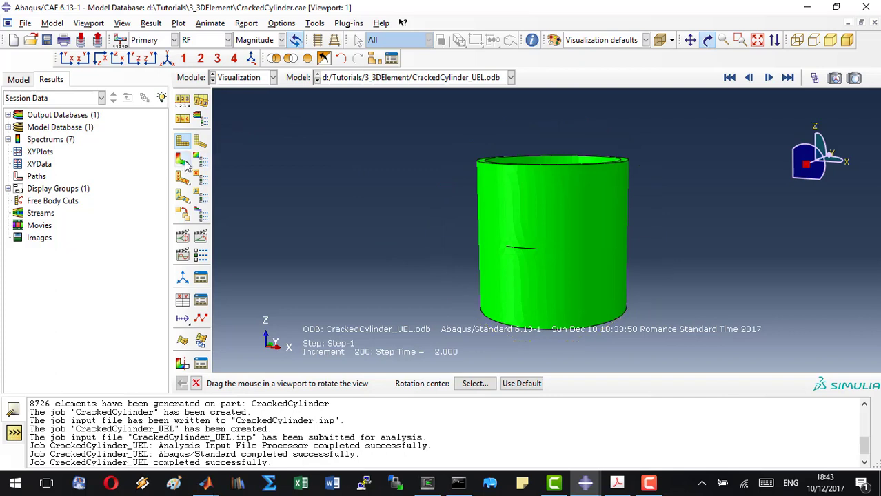
Display the SDV25 state variable as the primary contour variable on the cylinder.
click(204, 42)
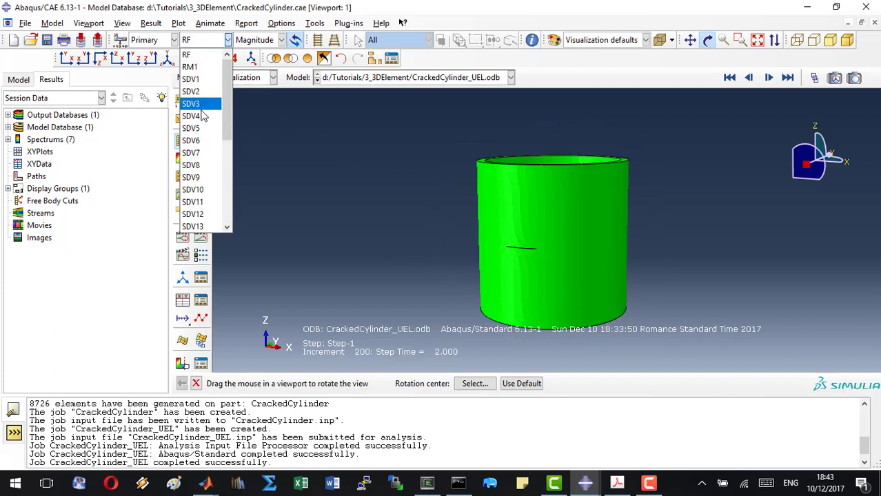
drag(226, 129, 230, 211)
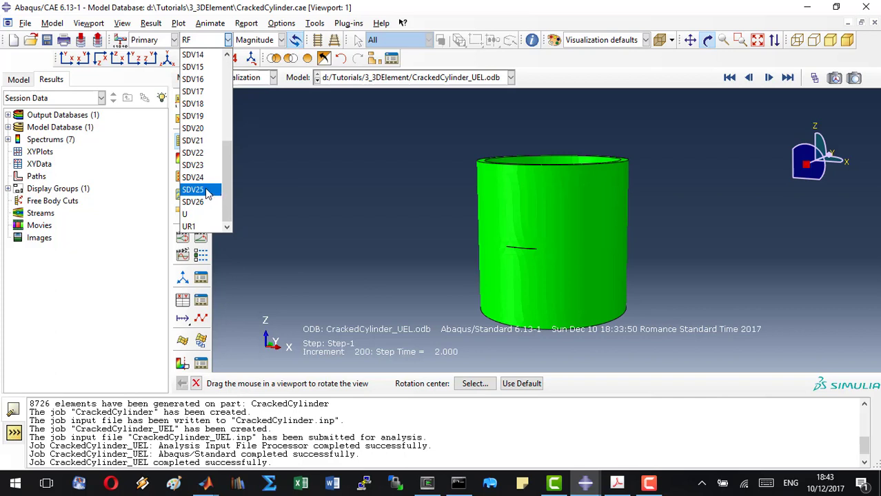
click(206, 190)
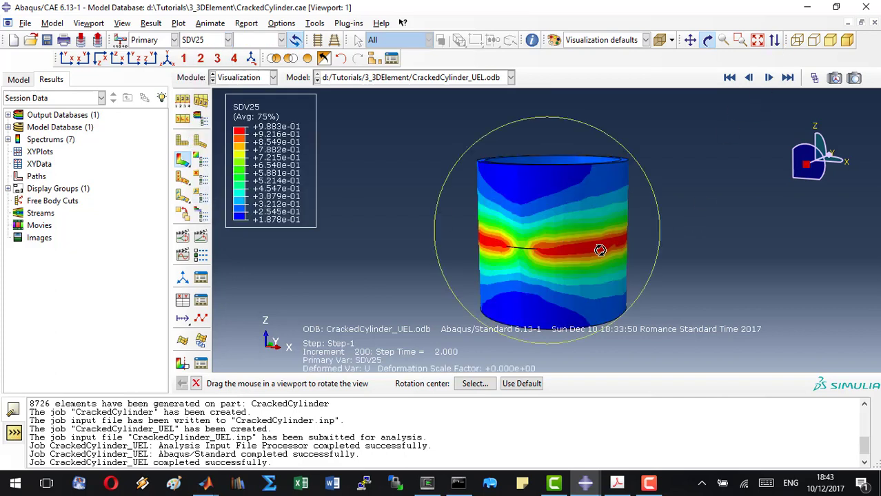
drag(590, 251, 571, 270)
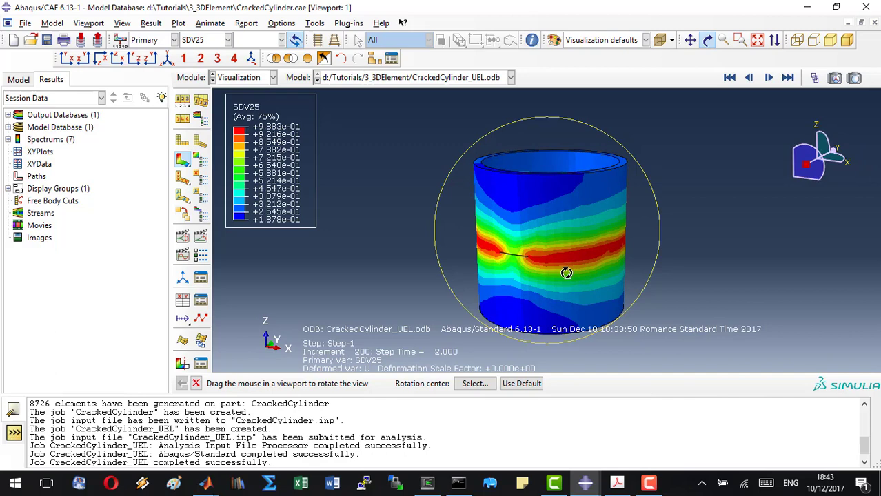
Change the contour type to isosurface and specify a minimum contour limit of 0.93.
click(202, 160)
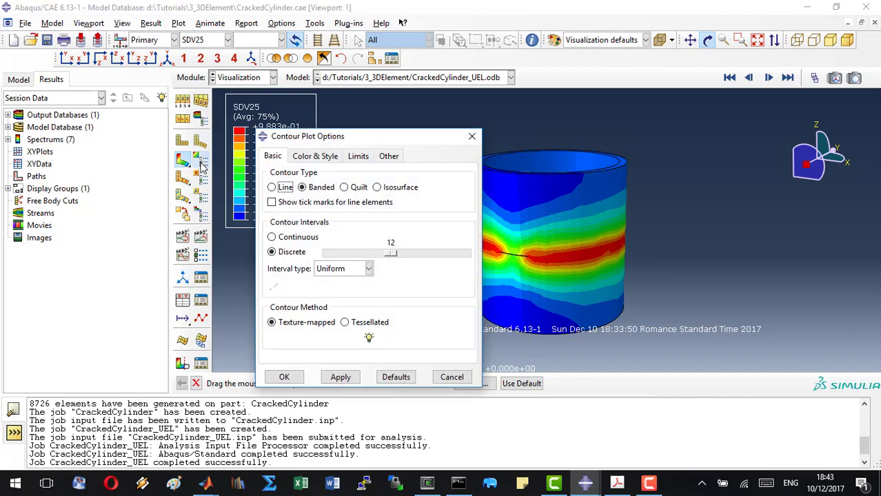
click(405, 189)
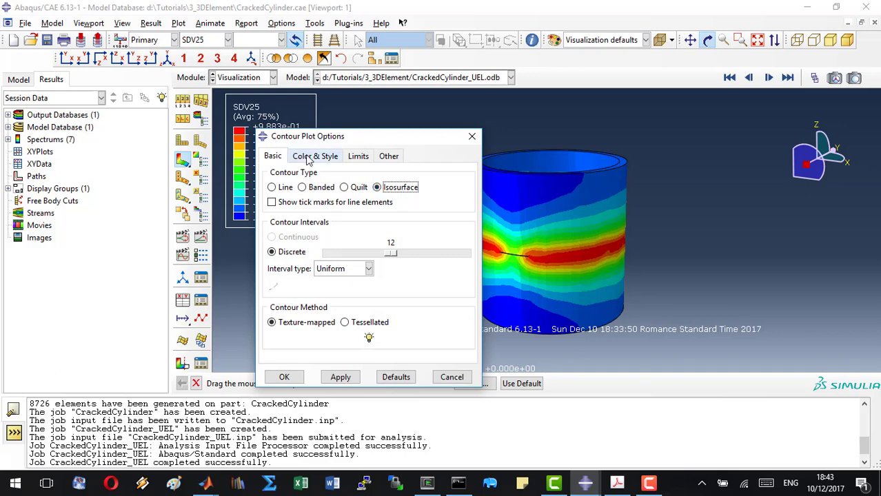
click(358, 158)
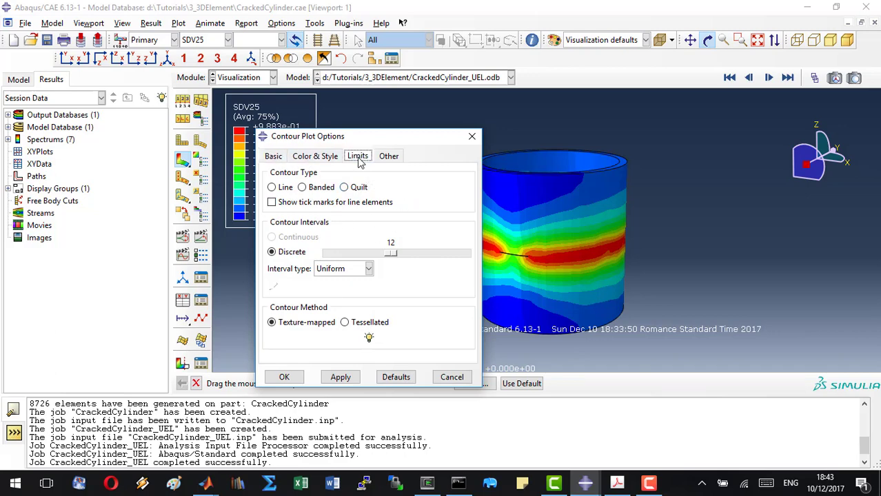
click(293, 263)
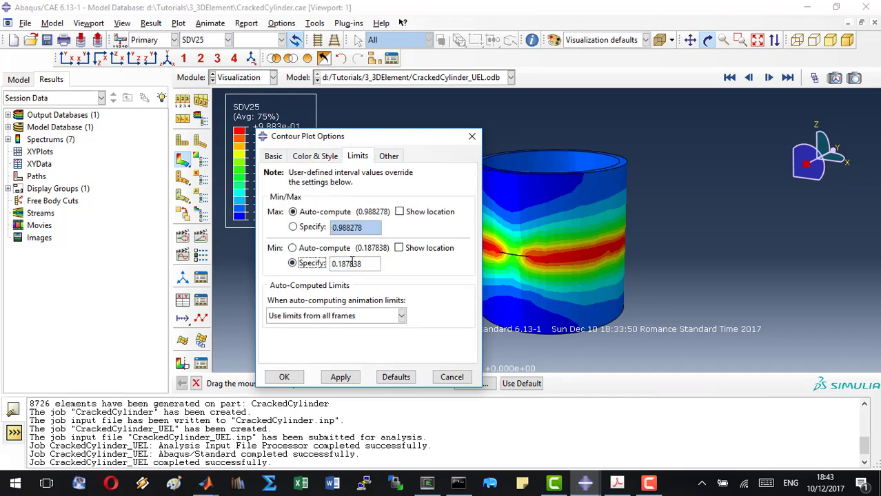
drag(338, 265, 377, 263)
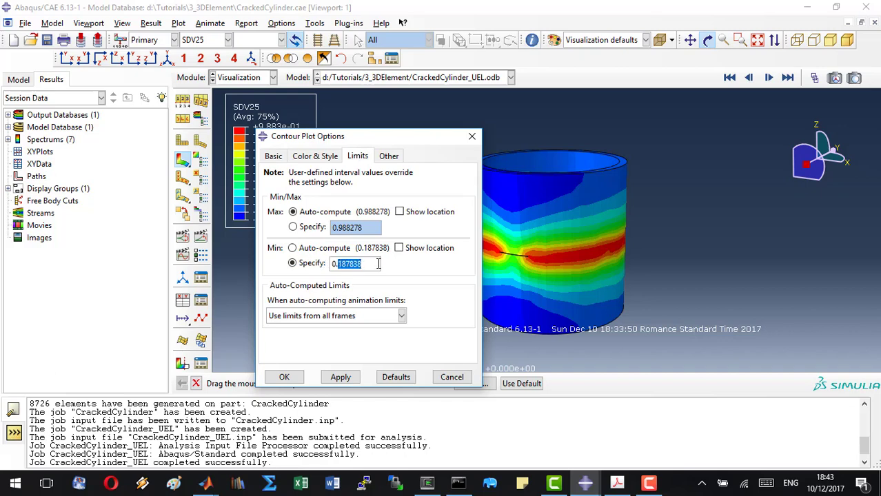
text(93)
click(284, 377)
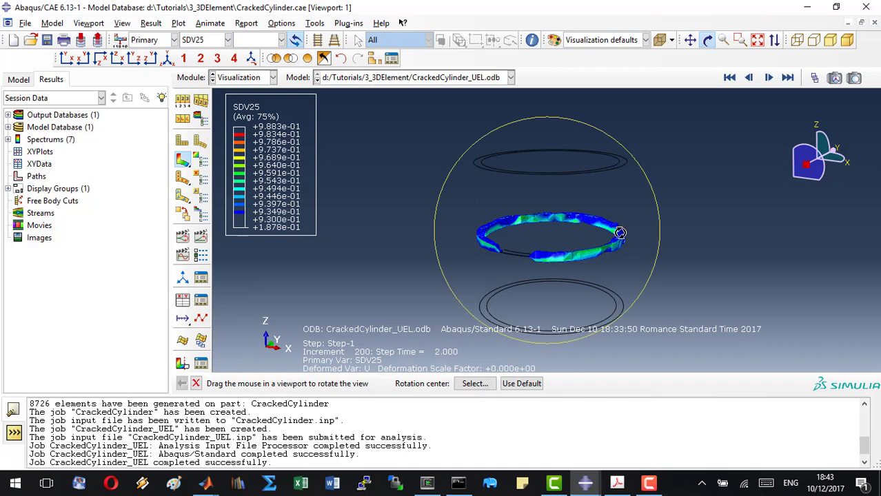
drag(603, 247, 599, 264)
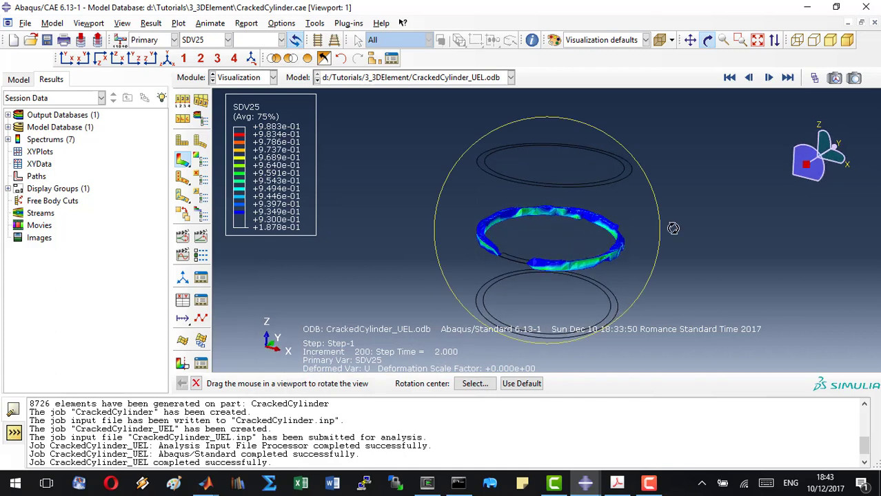
Browse the result frames back and forth to examine the crack isosurface growth, ending at frame 158 and closing the Frame Selector.
click(814, 77)
drag(204, 279, 138, 276)
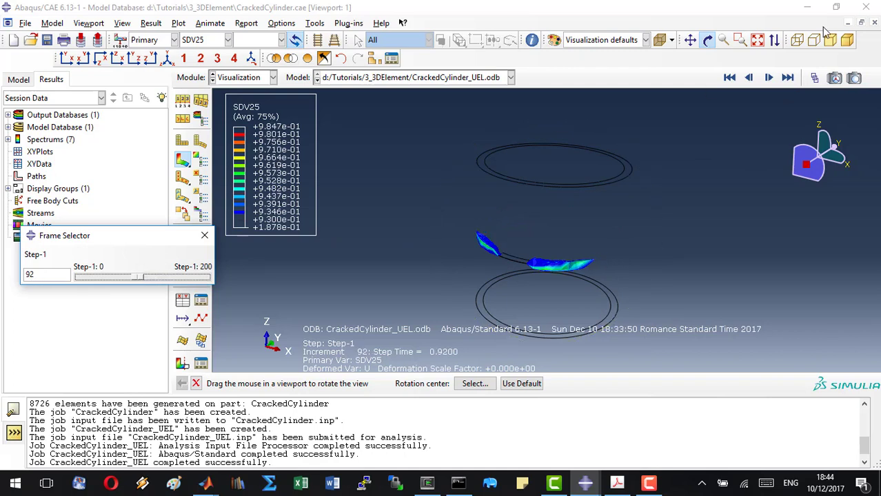
click(751, 81)
click(750, 81)
click(750, 82)
click(751, 81)
click(751, 81)
click(751, 81)
click(751, 80)
click(751, 80)
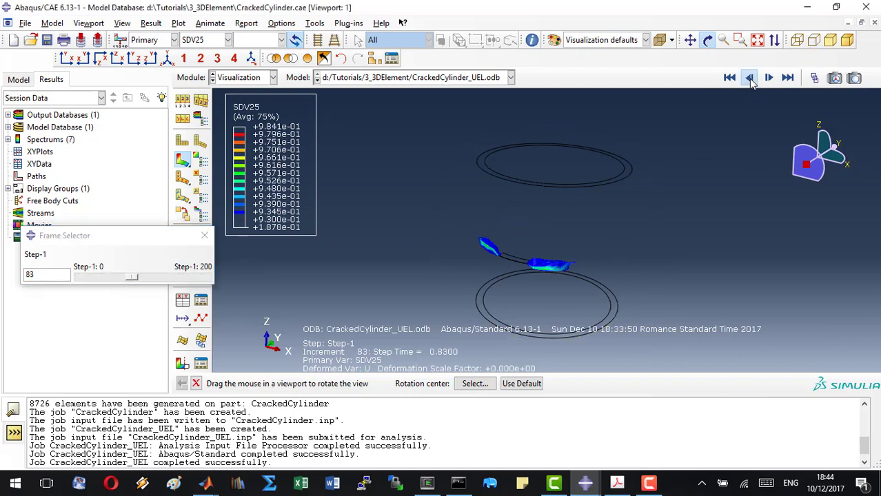
click(751, 80)
click(751, 80)
click(751, 80)
click(750, 80)
click(769, 80)
click(769, 80)
click(769, 80)
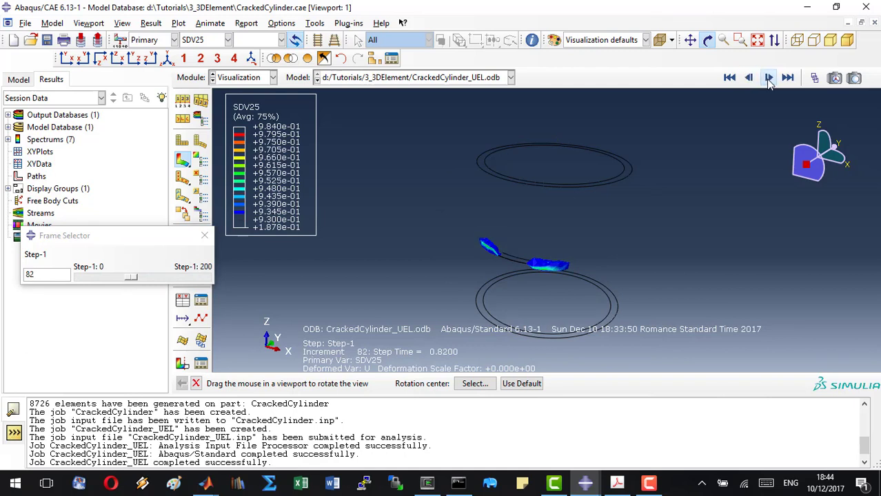
click(769, 80)
click(769, 80)
click(769, 80)
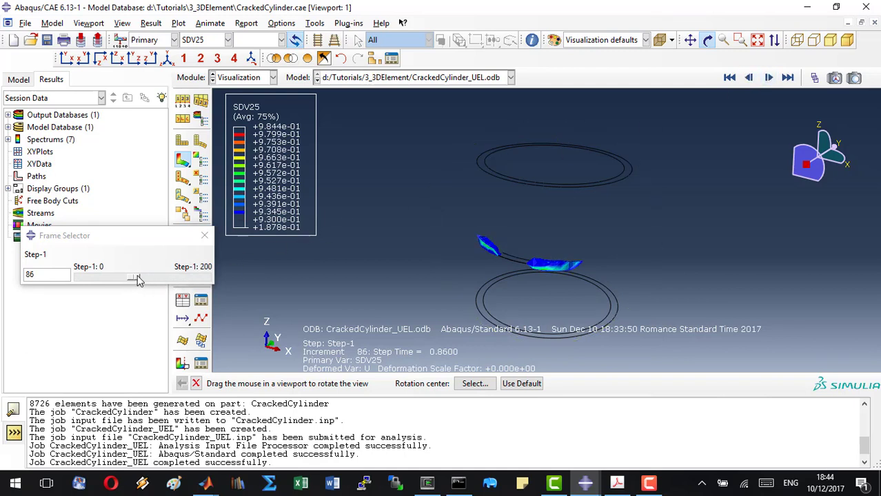
drag(138, 278, 157, 279)
drag(166, 281, 182, 280)
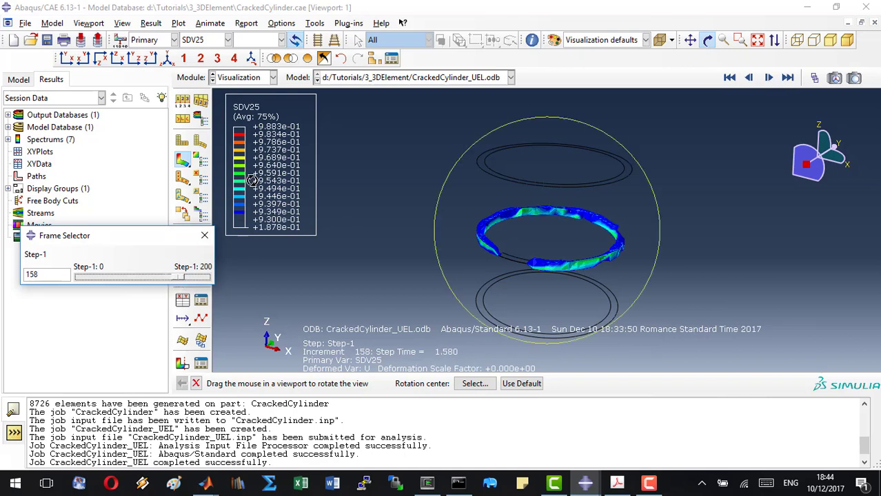
click(204, 235)
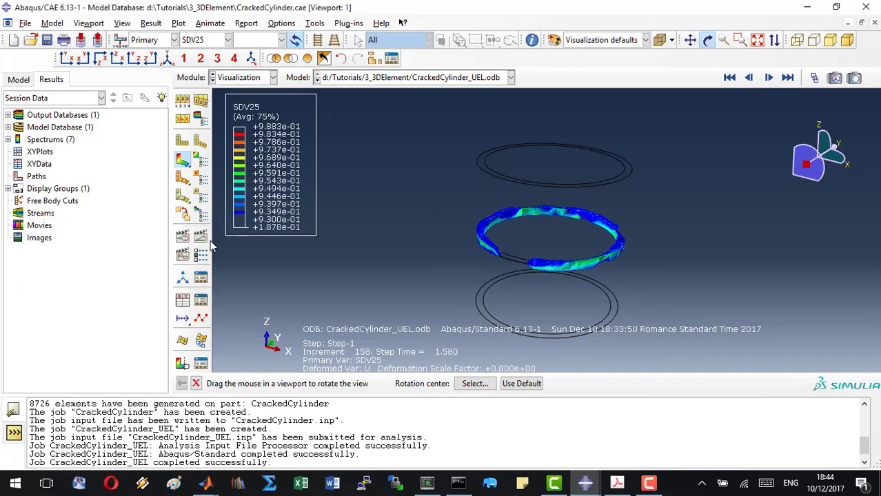
Start creating XY data from ODB field output at the Unique Nodal position with the variables U.U3 and RF.RF3.
click(185, 301)
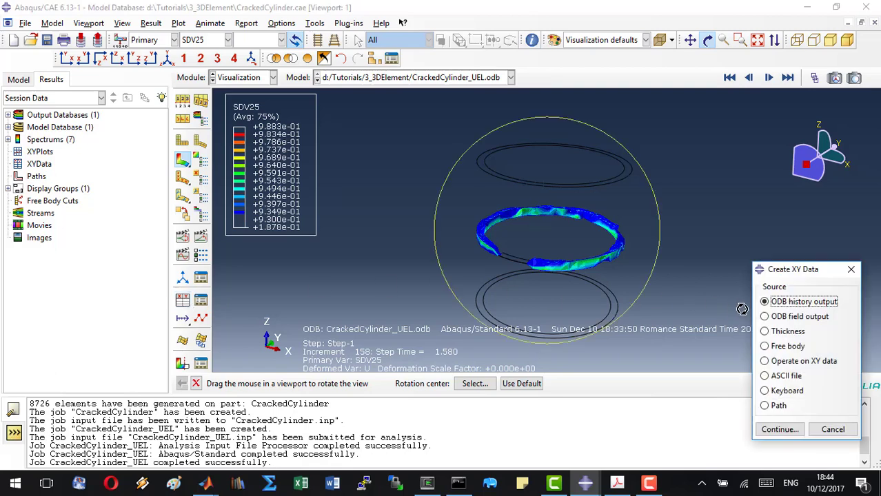
click(766, 317)
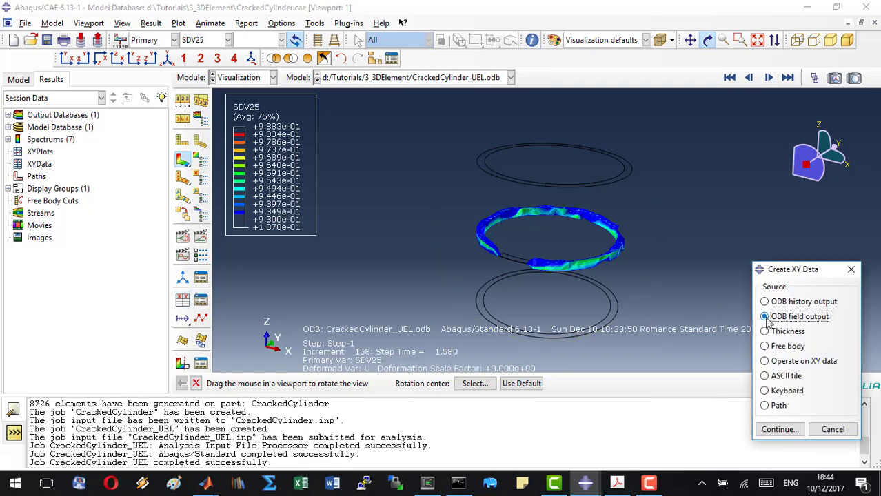
click(778, 429)
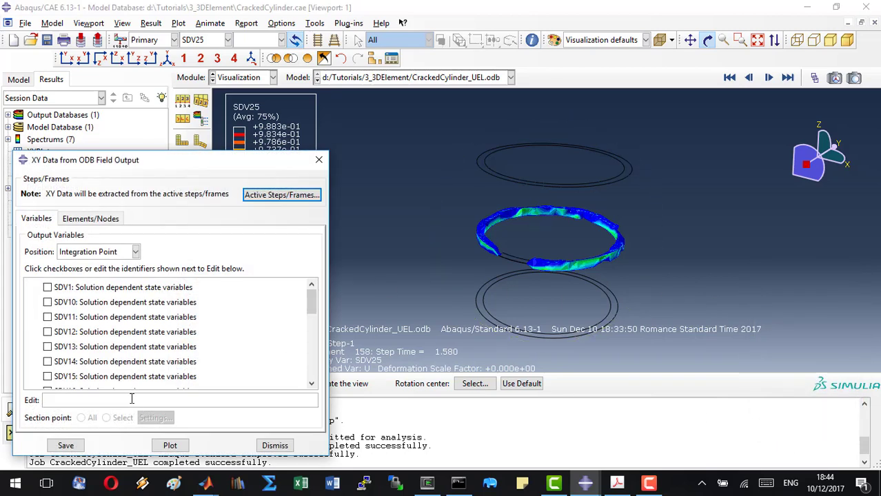
click(94, 252)
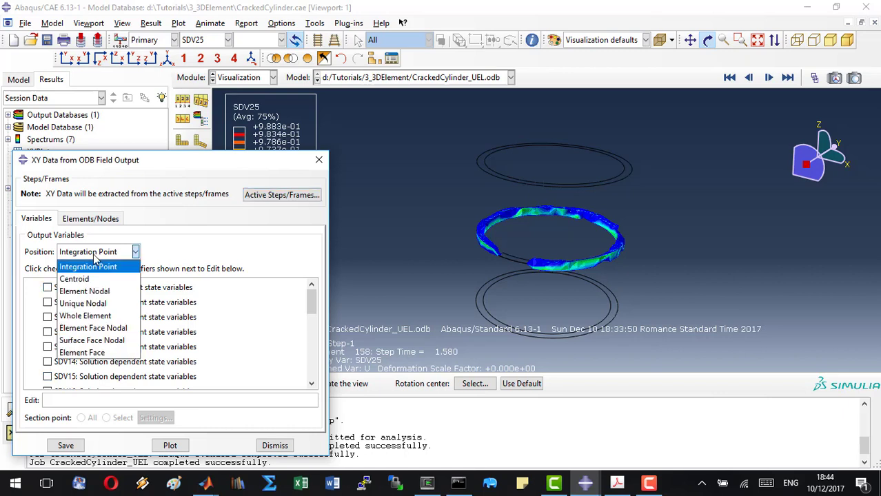
click(110, 304)
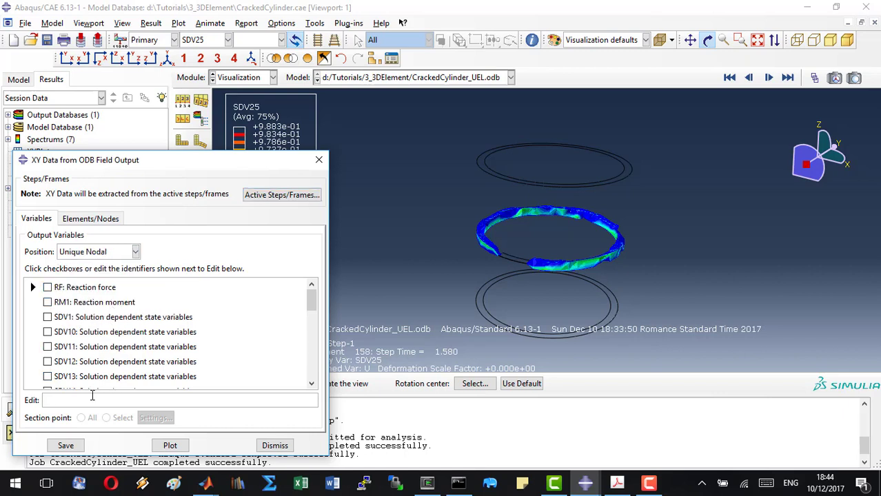
click(92, 396)
text(U.U3,RF.RF3)
Plot the selected variables over time for the RP node set and dismiss the XY data dialog.
click(92, 219)
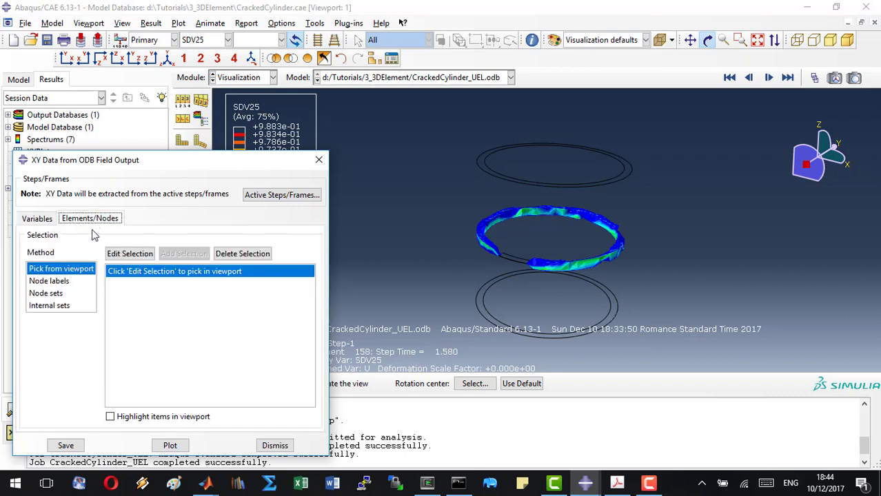
click(46, 294)
click(133, 284)
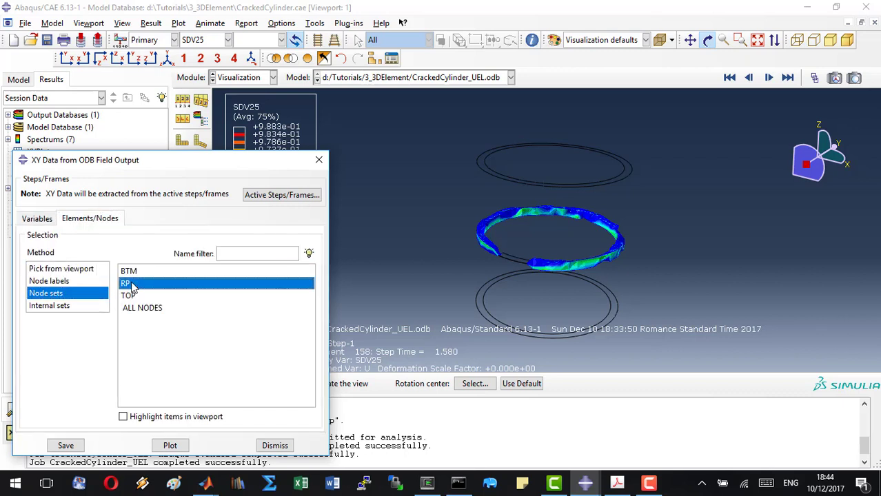
click(171, 445)
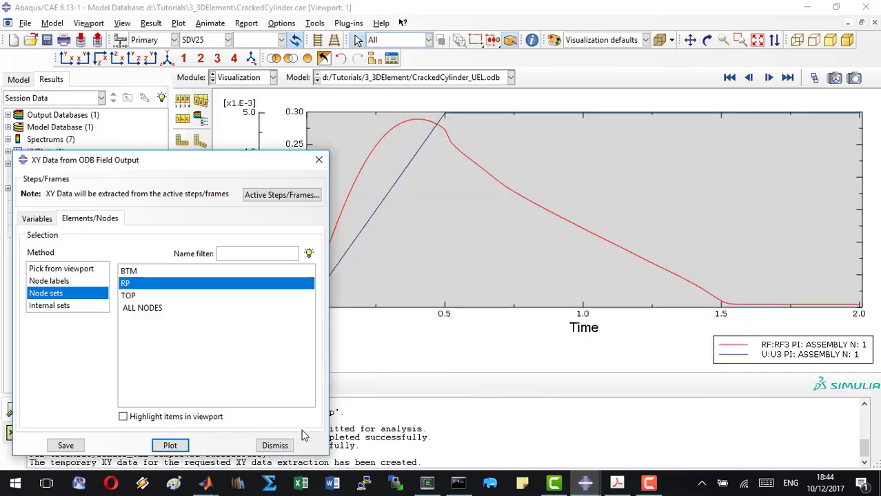
click(275, 446)
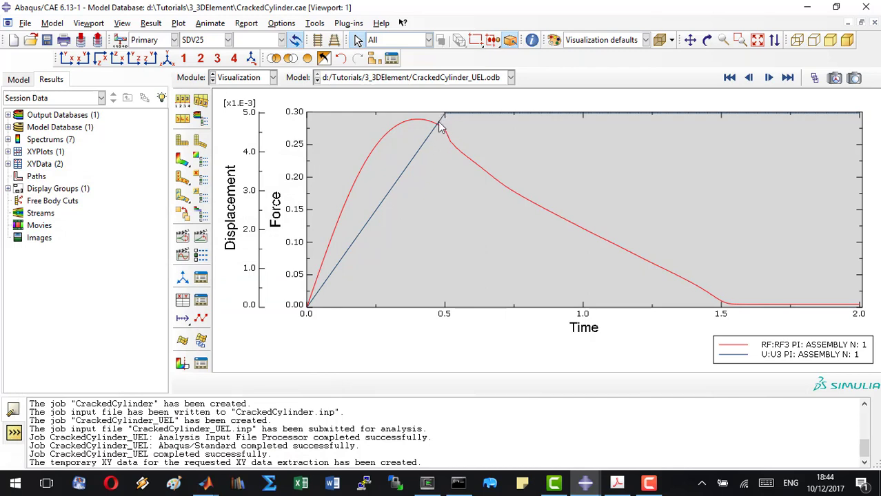
click(452, 328)
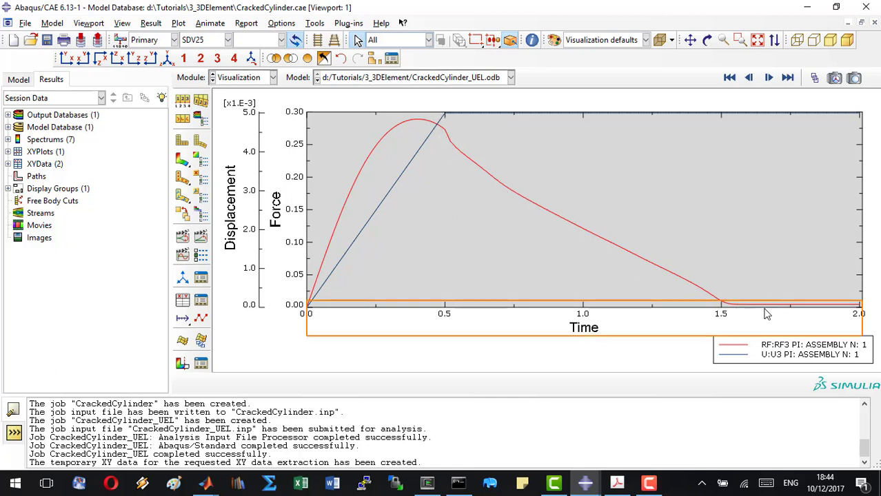
Plot force against displacement by operating on XY data with combine(X,X), using the U3 curve first and the RF3 curve second.
click(182, 301)
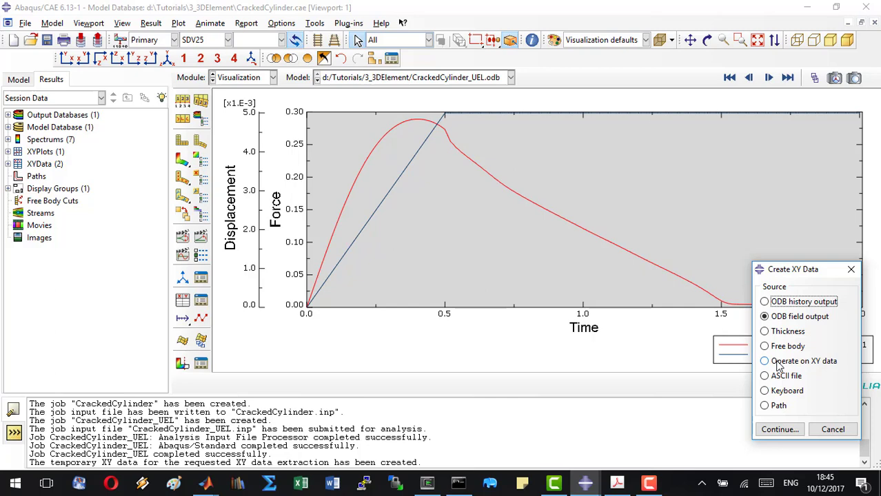
click(778, 366)
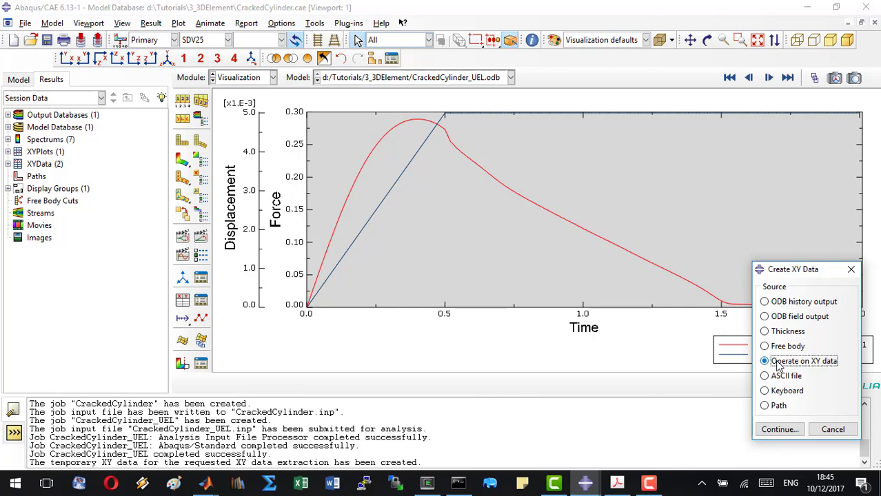
click(777, 429)
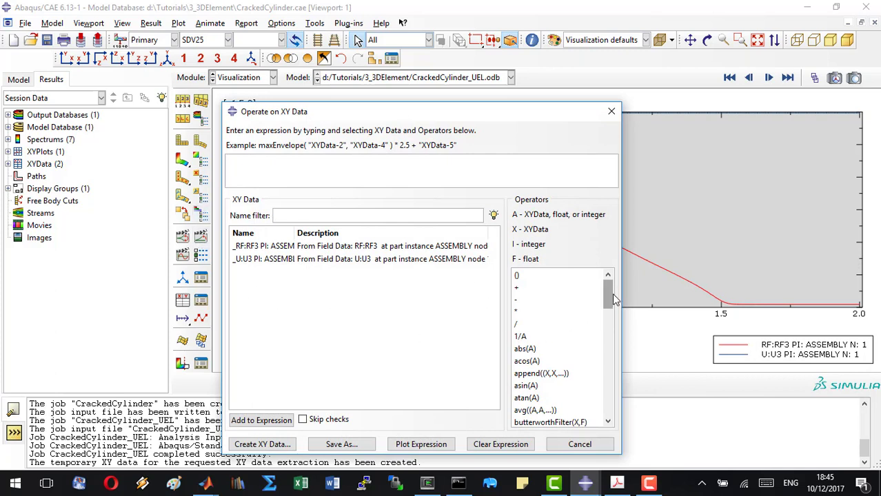
scroll(616, 299, down, 3)
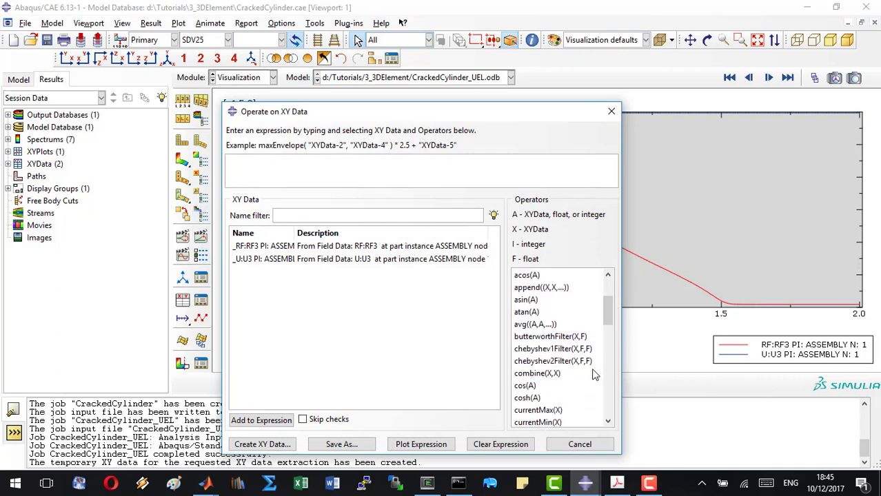
click(542, 375)
click(246, 260)
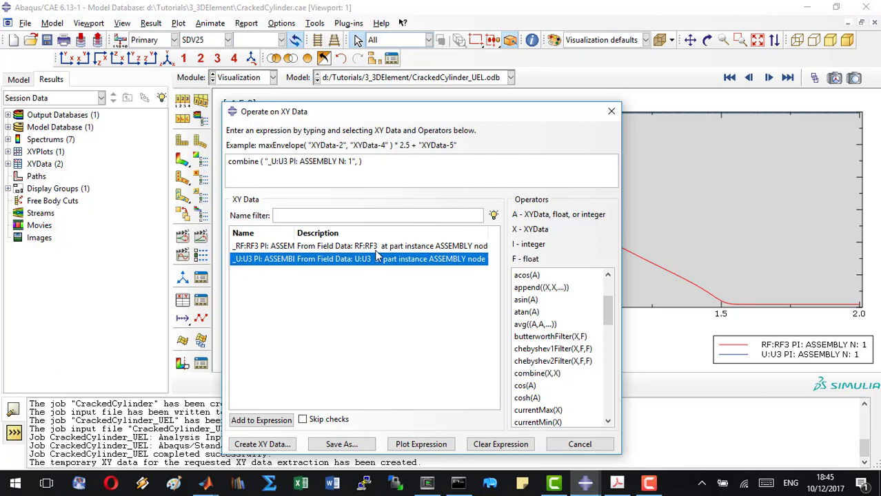
click(276, 247)
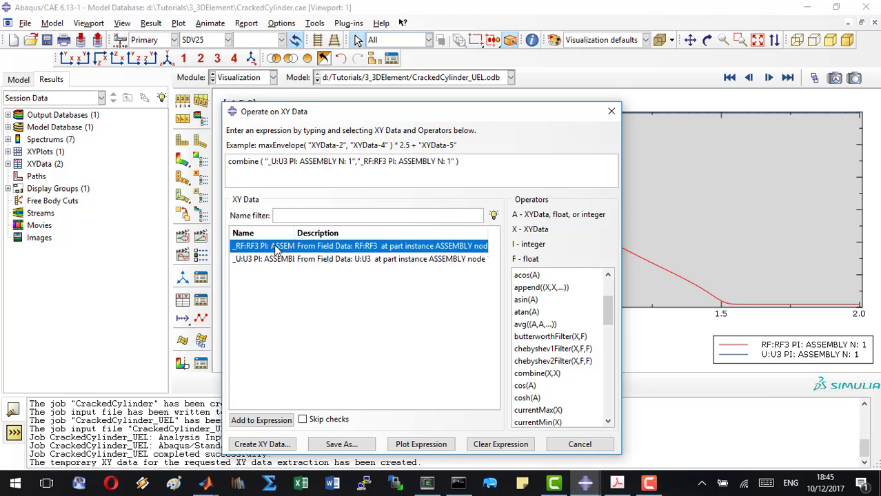
click(418, 448)
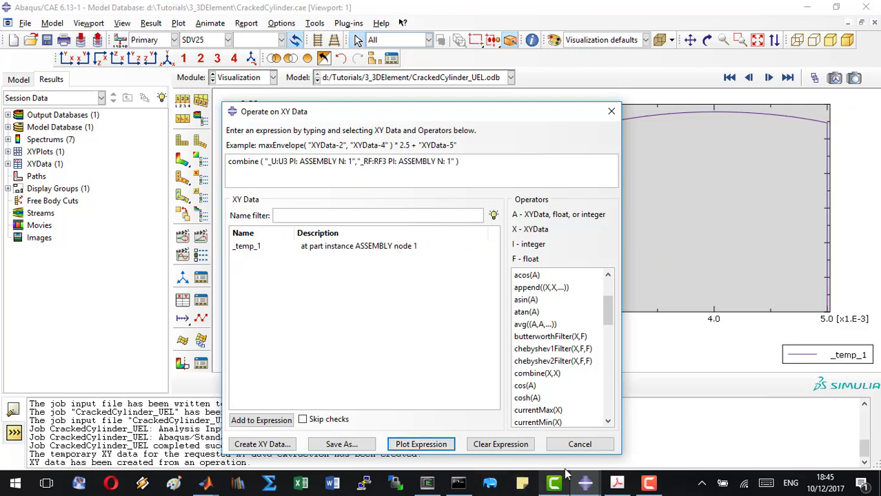
click(566, 445)
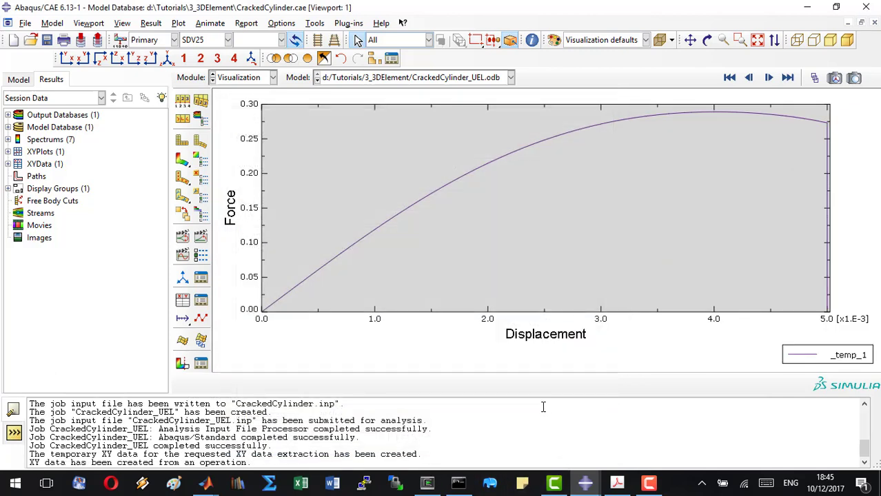